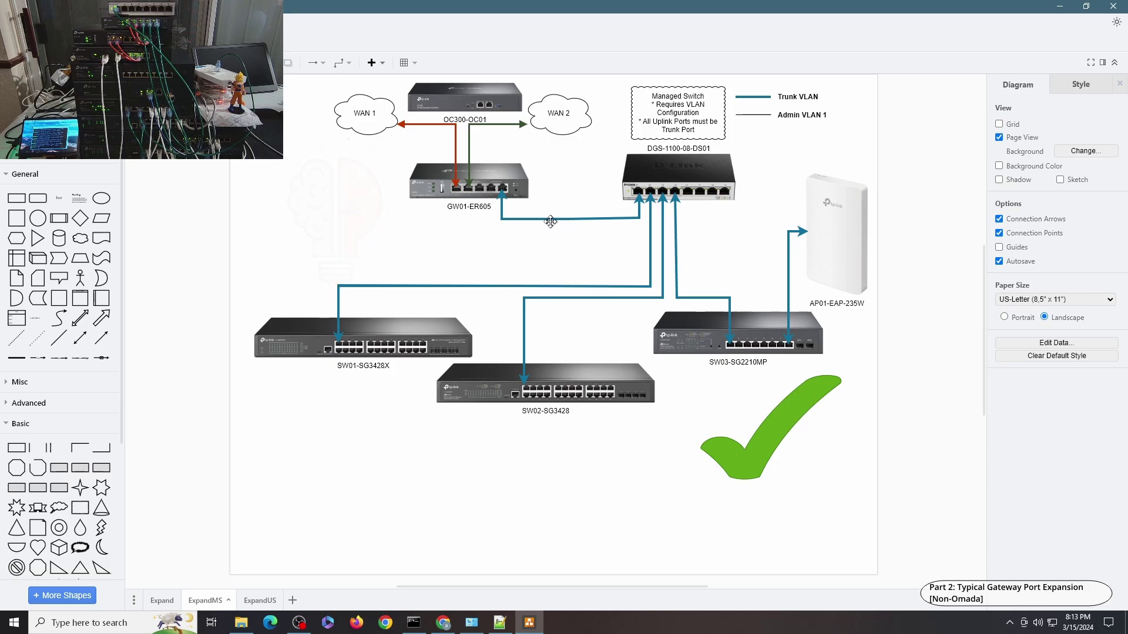
Review the 01-LAN, 10-Home and 20-IoT wired LANs, then show the connected clients list
{"action": "key", "text": "alt+Tab"}
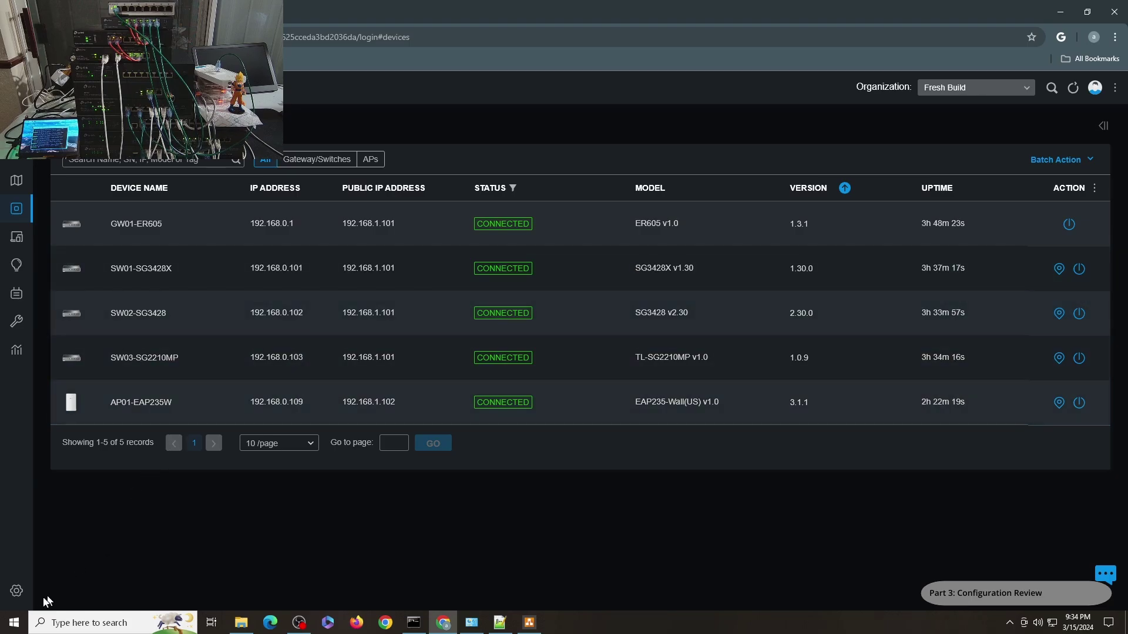
{"action": "left_click", "coordinate": [47, 597]}
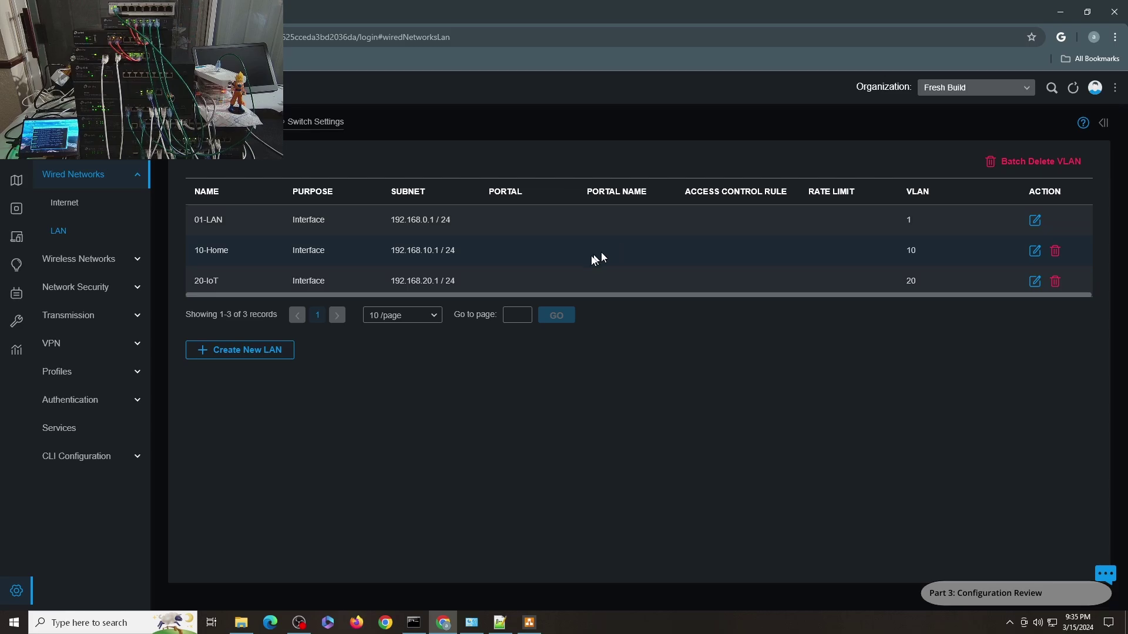
{"action": "left_click", "coordinate": [19, 238]}
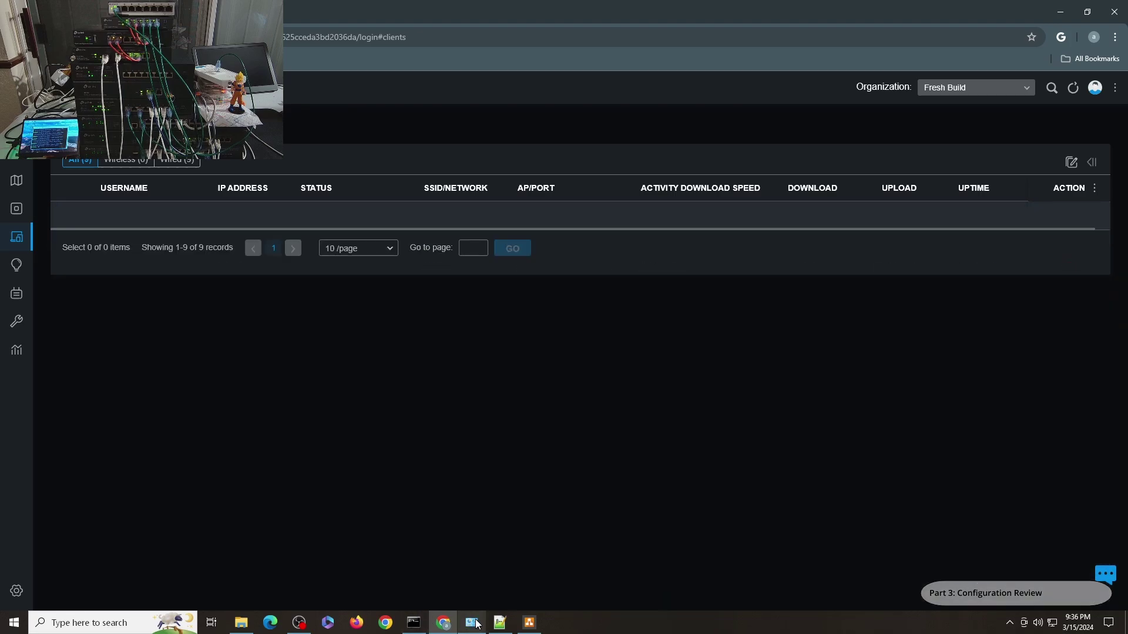
Check the wired Ethernet adapter's connection details in Network Connections
{"action": "left_click", "coordinate": [476, 624]}
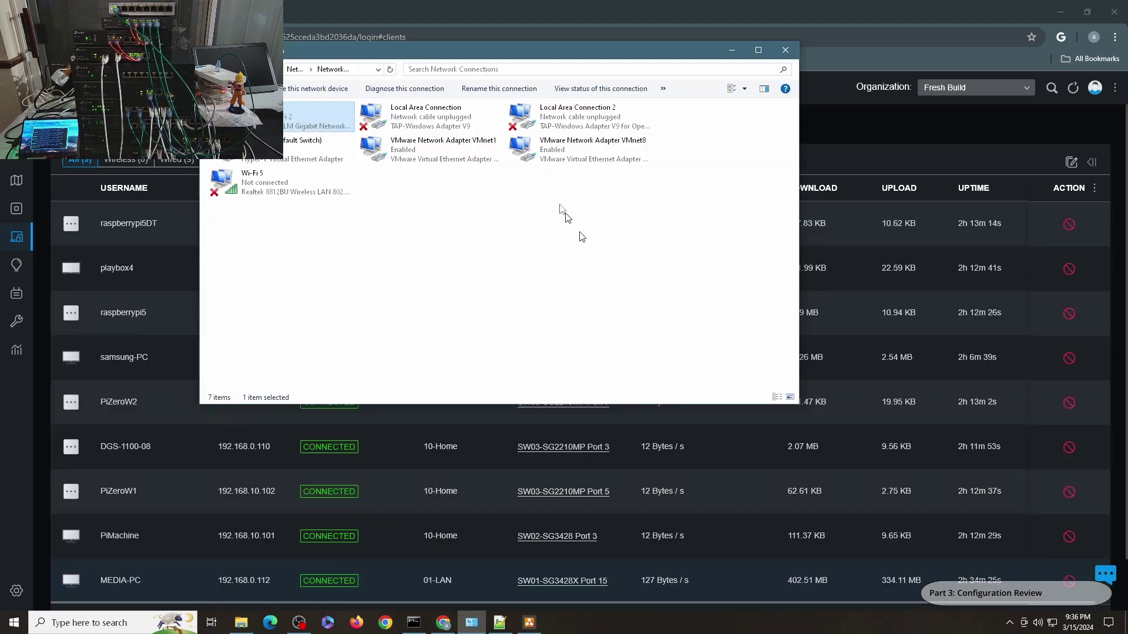
{"action": "double_click", "coordinate": [327, 134]}
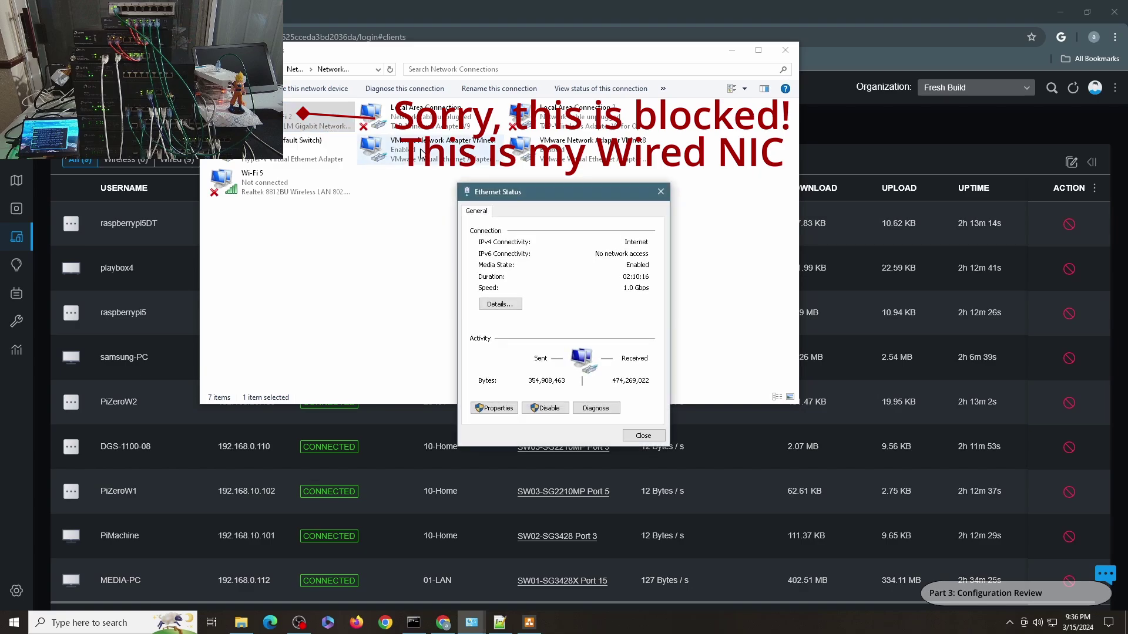
{"action": "left_click", "coordinate": [500, 306]}
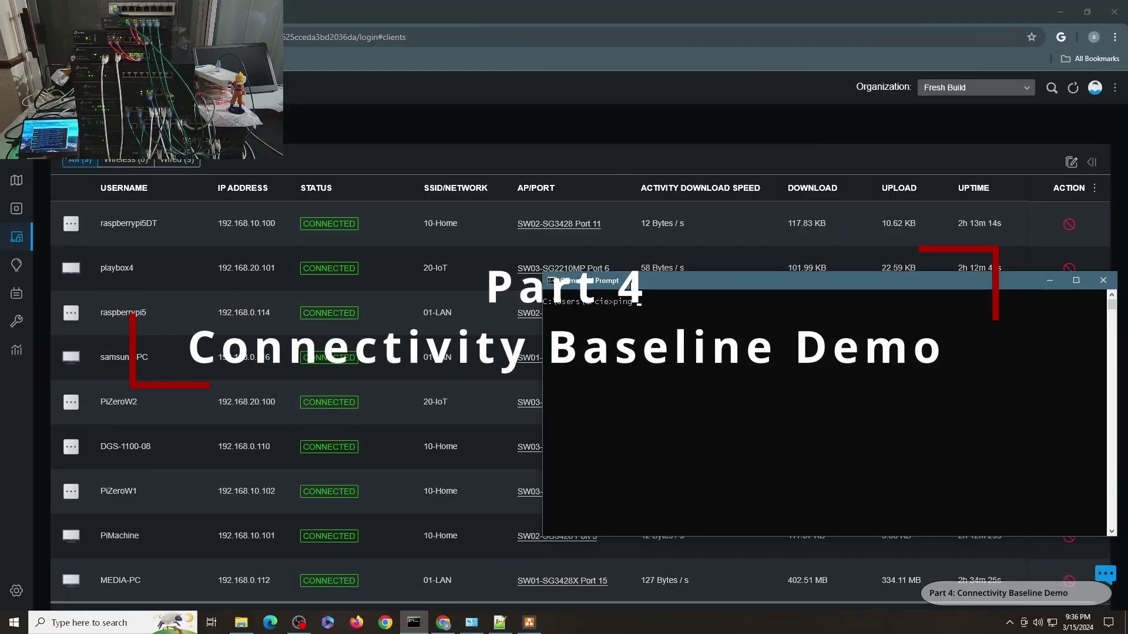
Ping 192.168.10.100, then 192.168.20.101, from the wired PC across VLANs
{"action": "type", "text": ".10.100"}
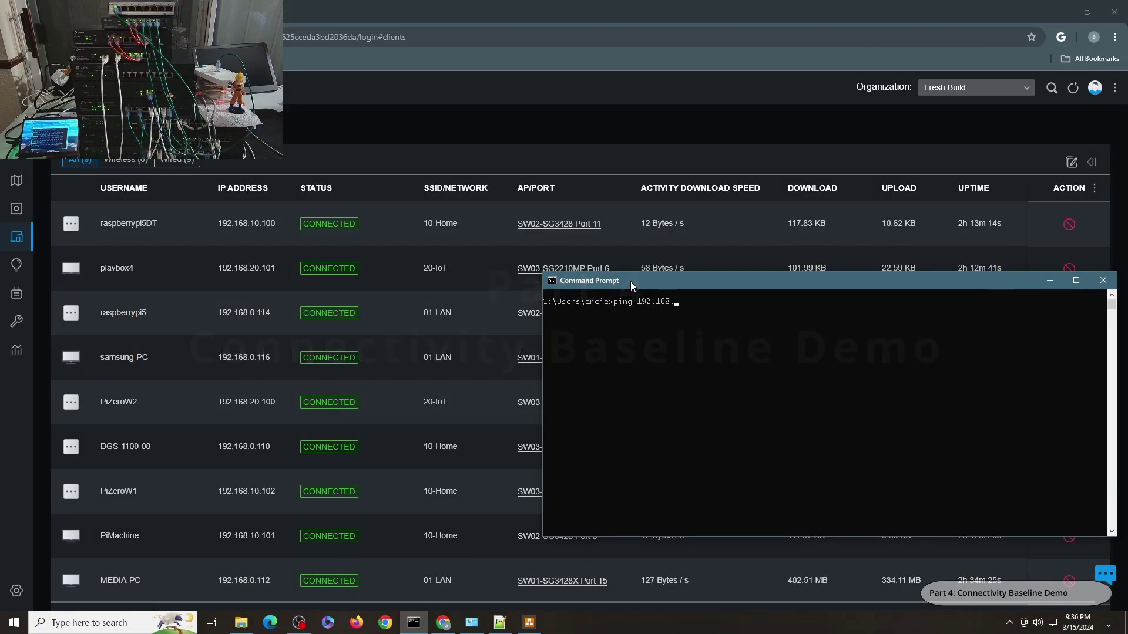
{"action": "key", "text": "Return"}
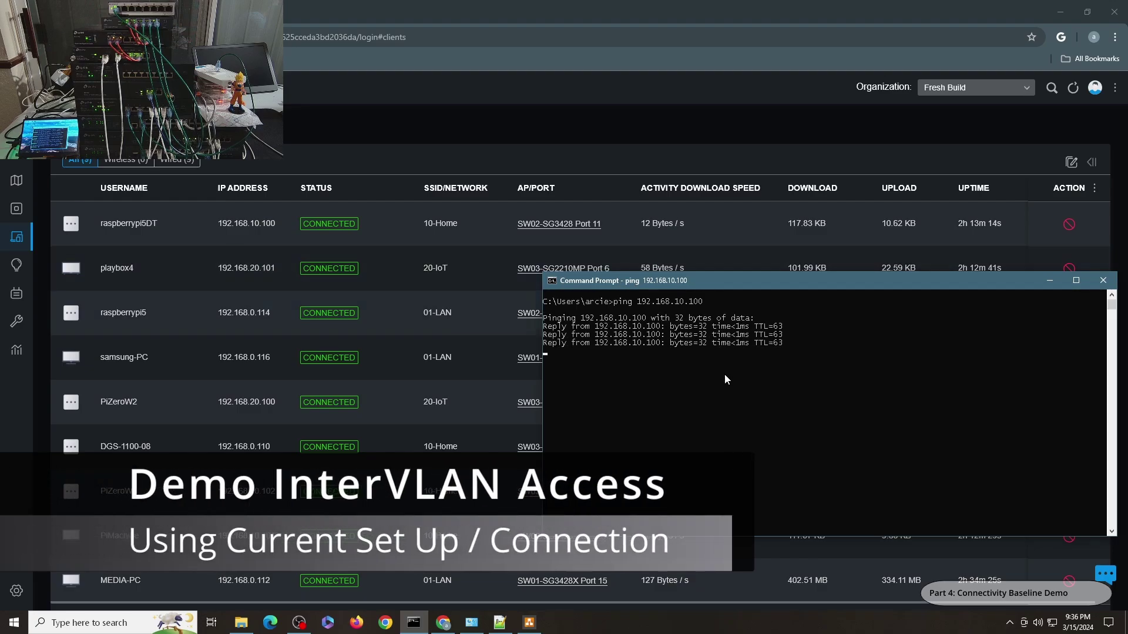
{"action": "key", "text": "Up"}
{"action": "key", "text": "Left"}
{"action": "key", "text": "Left"}
{"action": "key", "text": "Left"}
{"action": "key", "text": "Left"}
{"action": "key", "text": "Left"}
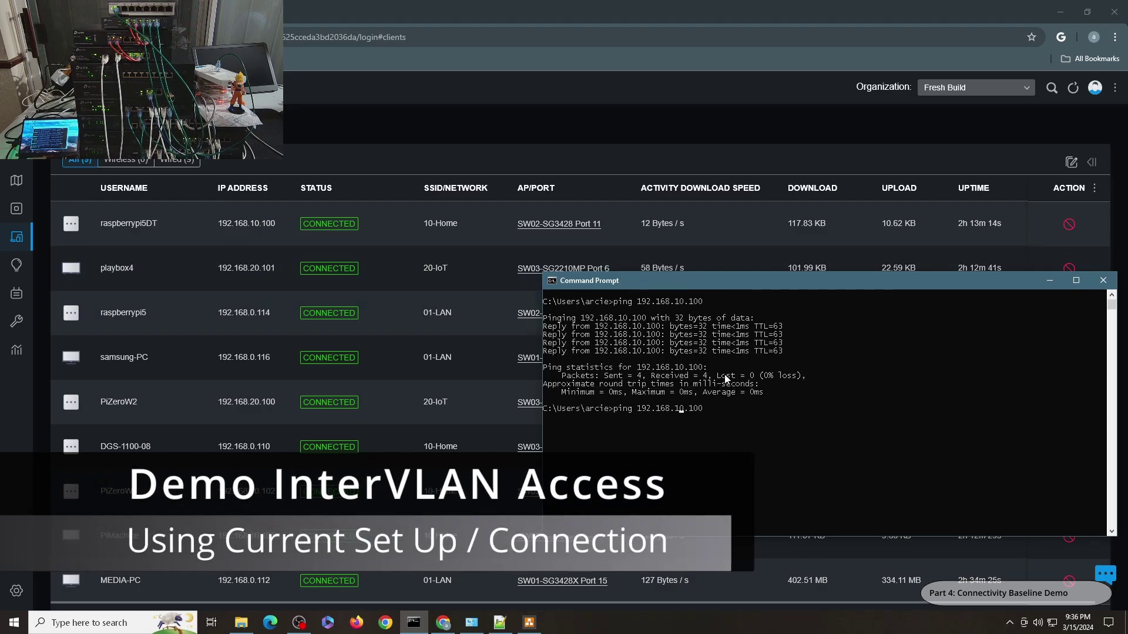
{"action": "key", "text": "BackSpace"}
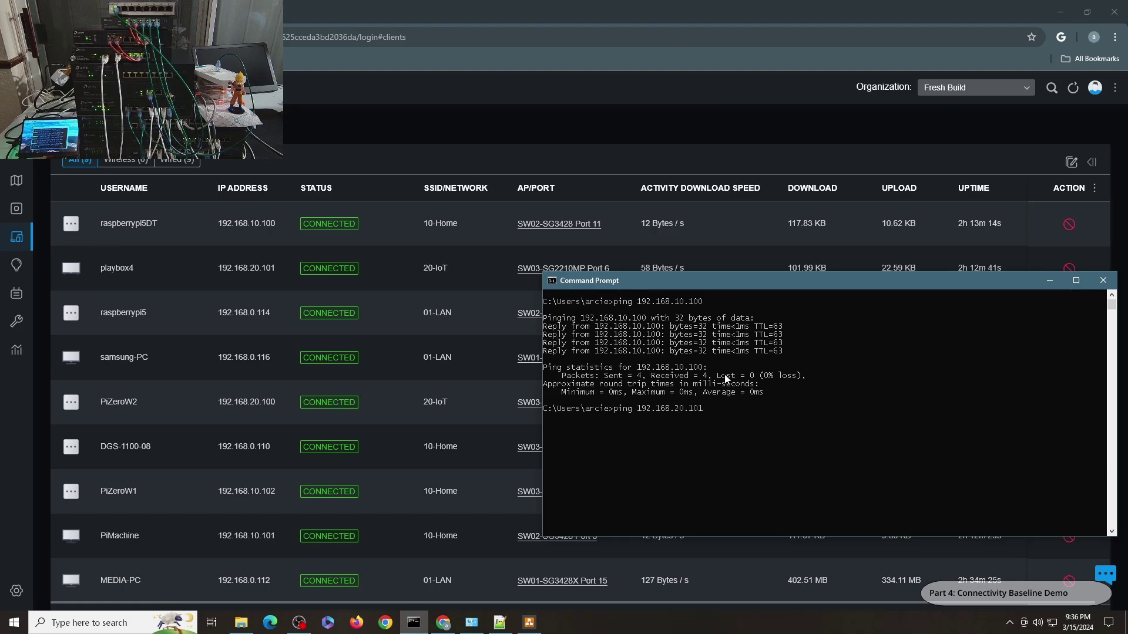
{"action": "key", "text": "Return"}
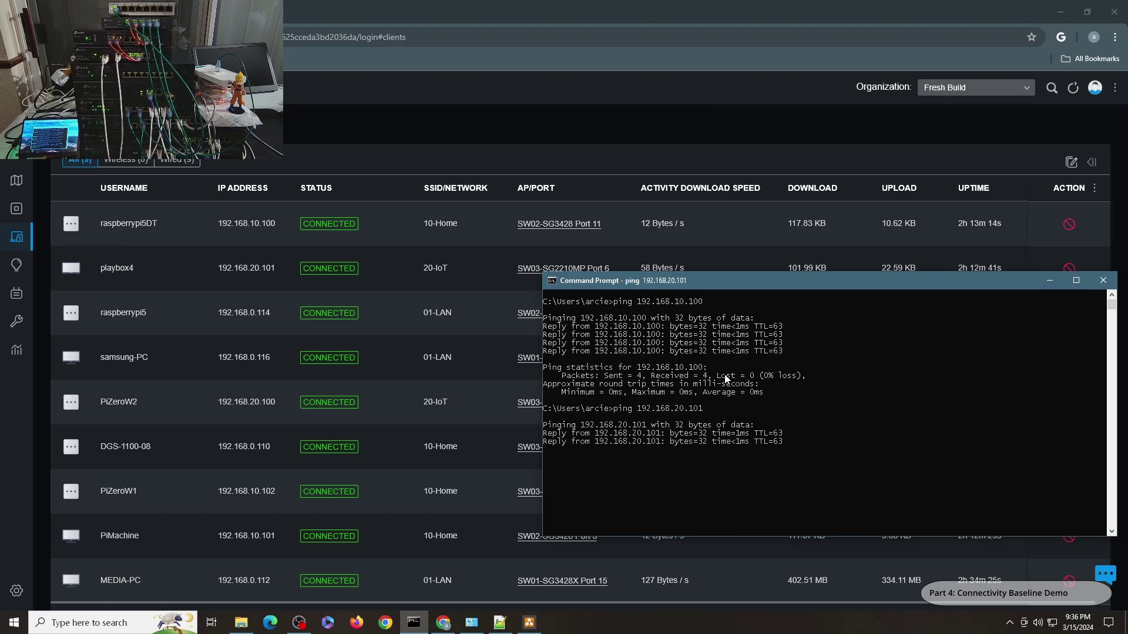
{"action": "key", "text": "Up"}
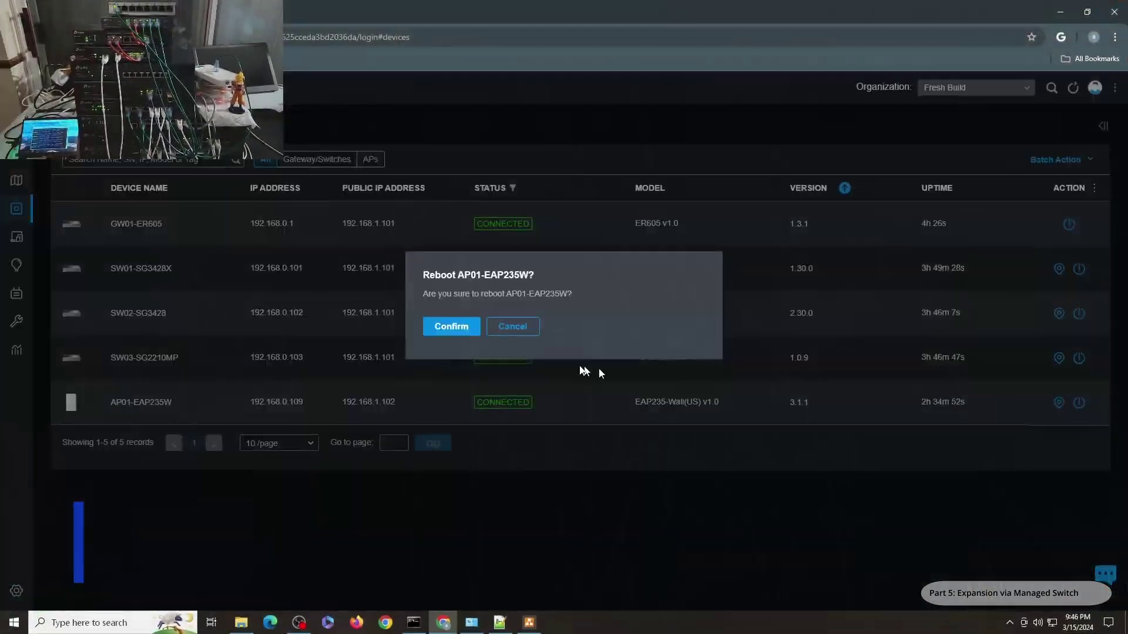
Reboot AP01, SW03-SG2210MP, SW02-SG3428 and SW01-SG3428X, confirming each reboot
{"action": "left_click", "coordinate": [451, 325]}
{"action": "left_click", "coordinate": [1078, 357]}
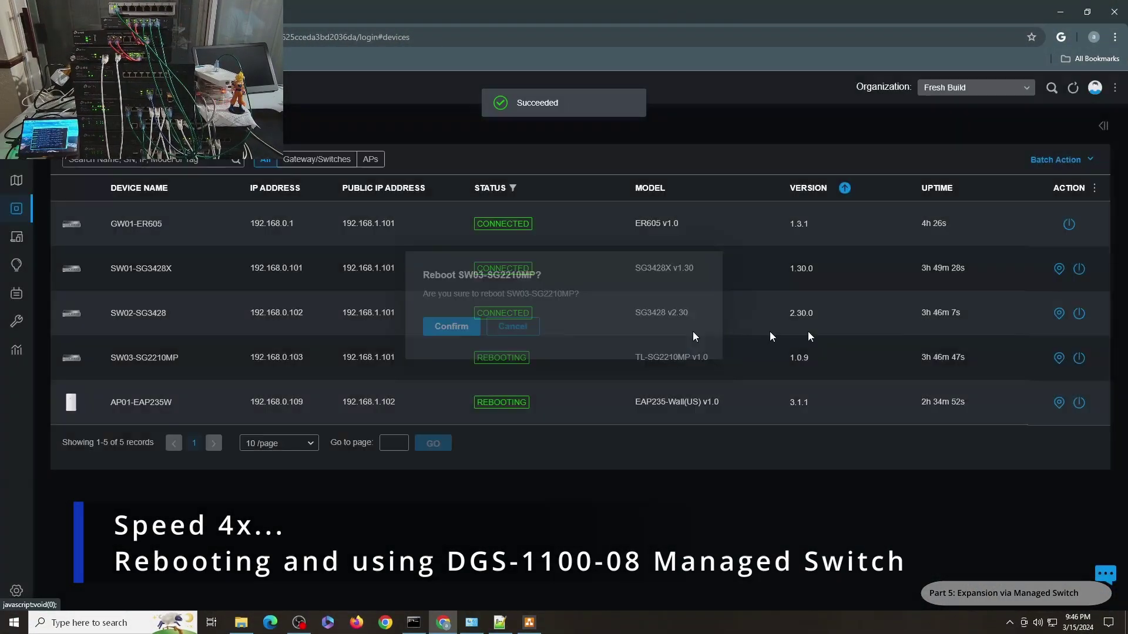
{"action": "left_click", "coordinate": [450, 325]}
{"action": "left_click", "coordinate": [1079, 313]}
{"action": "left_click", "coordinate": [449, 325]}
{"action": "left_click", "coordinate": [1079, 269]}
{"action": "left_click", "coordinate": [449, 325]}
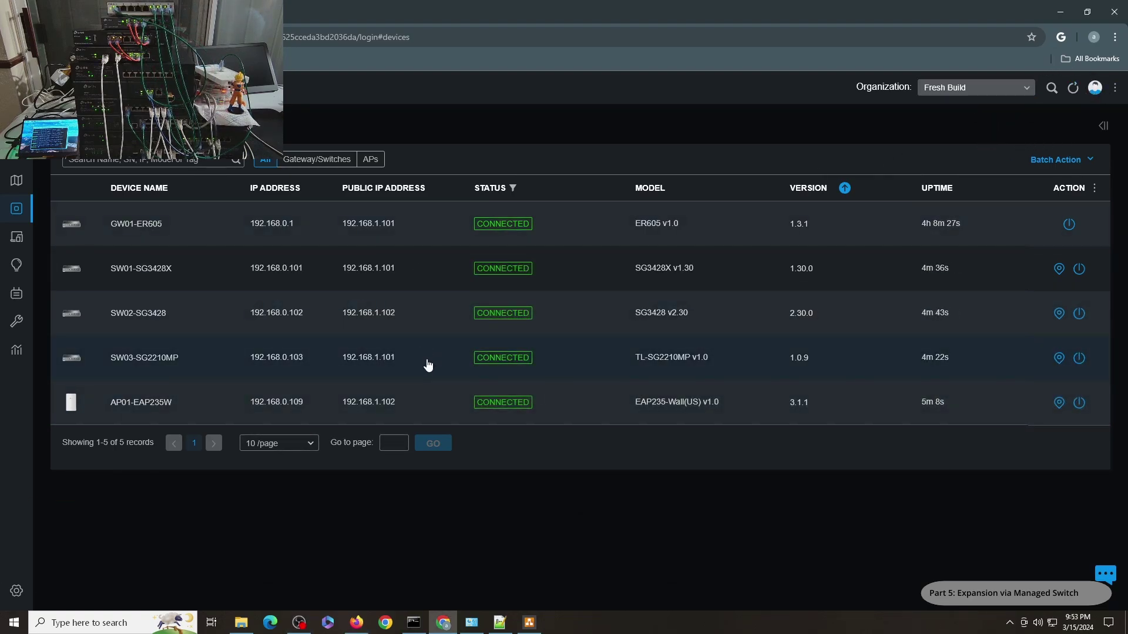
Check the DGS-1100-08 802.1Q VLAN table in Firefox, then return to the Omada clients list
{"action": "left_click", "coordinate": [356, 622]}
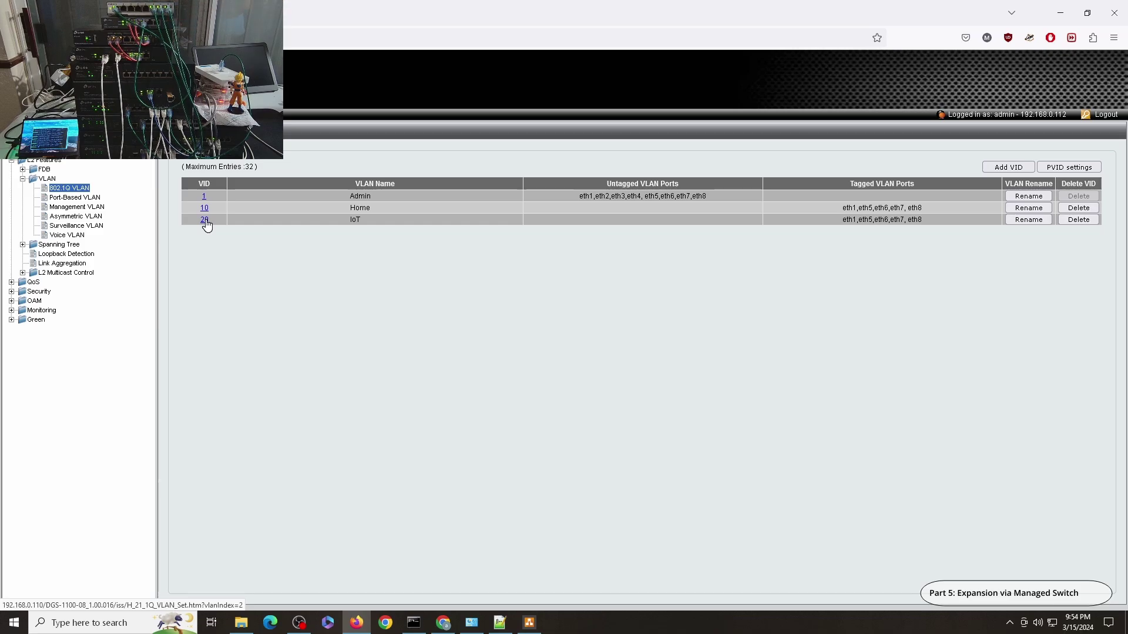
{"action": "left_click", "coordinate": [413, 622]}
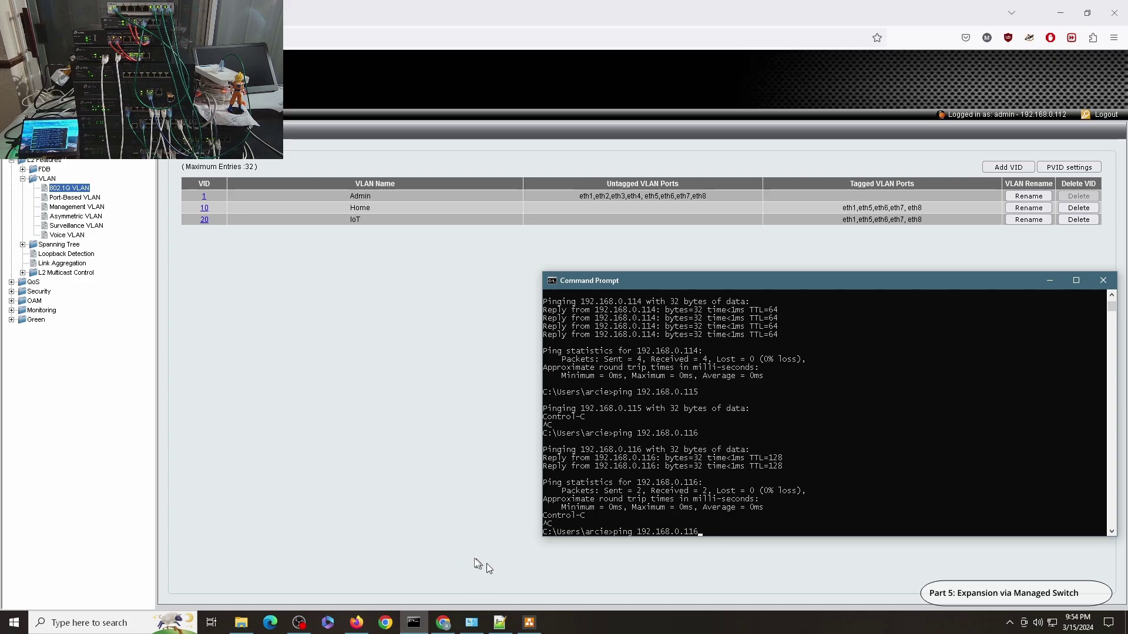
{"action": "left_click", "coordinate": [443, 622]}
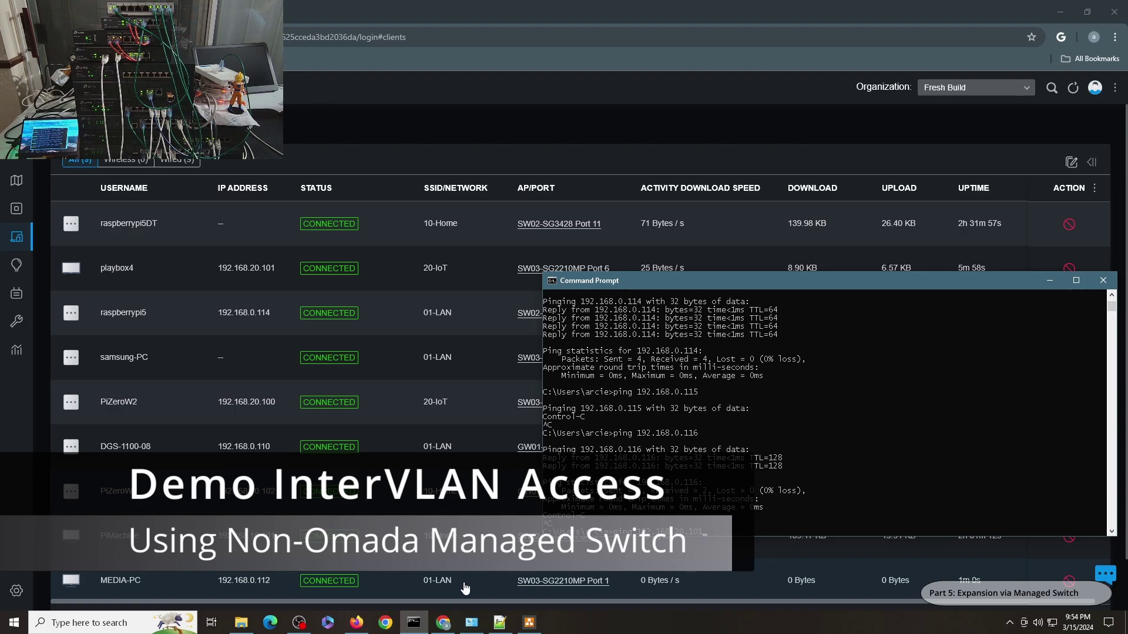
Ping 192.168.20.101 and then 192.168.10.102 through the managed switch
{"action": "key", "text": "Return"}
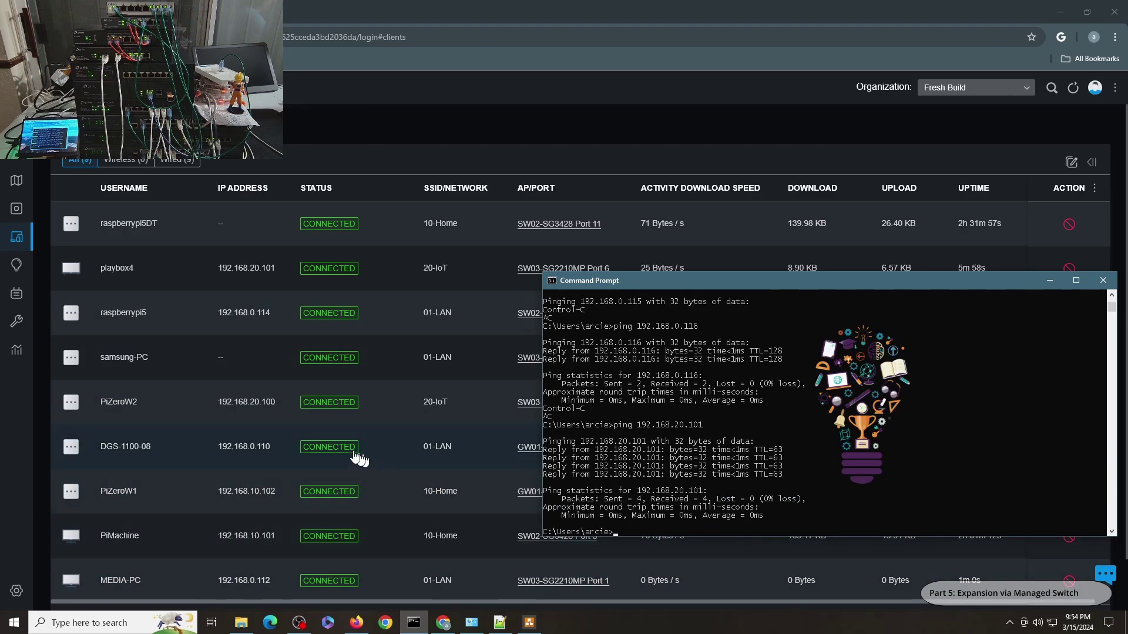
{"action": "key", "text": "Up"}
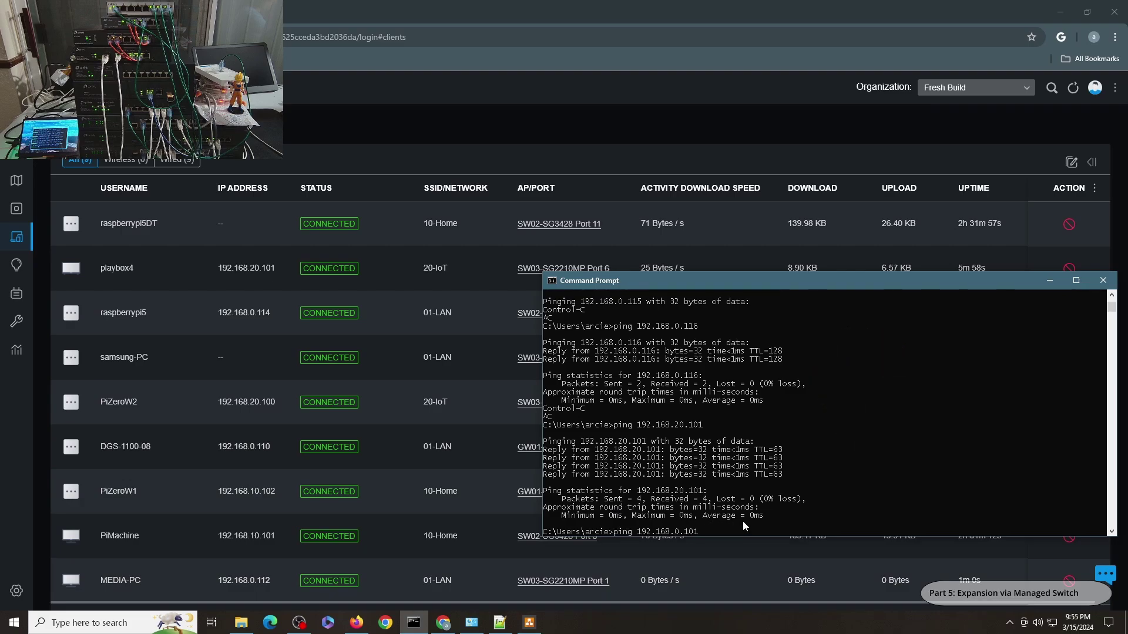
{"action": "key", "text": "BackSpace"}
{"action": "key", "text": "BackSpace"}
{"action": "type", "text": "10"}
{"action": "key", "text": "BackSpace"}
{"action": "type", "text": "2"}
{"action": "key", "text": "Return"}
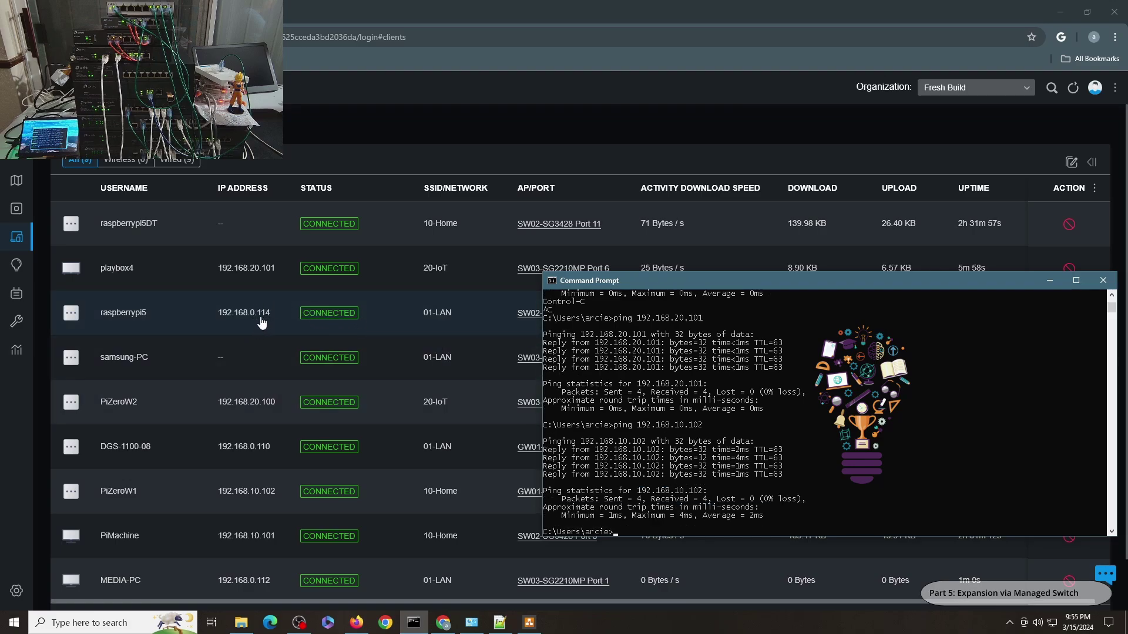
Edit the recalled command to ping 192.168.0.114 through the managed switch
{"action": "key", "text": "Up"}
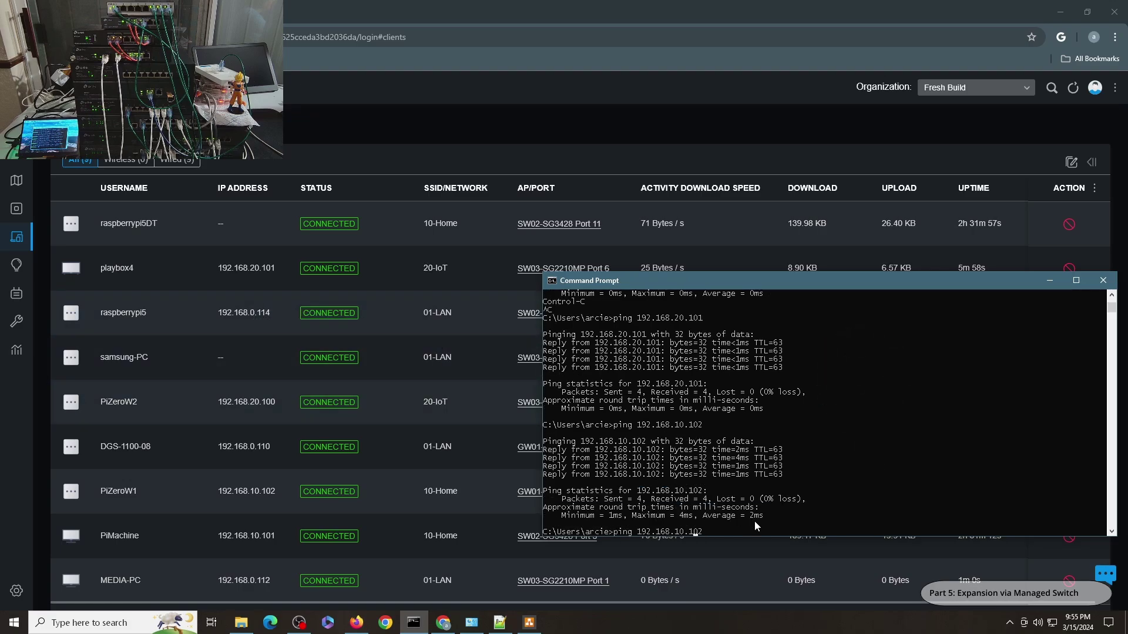
{"action": "key", "text": "Left"}
{"action": "key", "text": "Left"}
{"action": "key", "text": "Left"}
{"action": "key", "text": "Left"}
{"action": "key", "text": "Left"}
{"action": "key", "text": "BackSpace"}
{"action": "key", "text": "End"}
{"action": "key", "text": "BackSpace"}
{"action": "key", "text": "BackSpace"}
{"action": "type", "text": "14"}
{"action": "key", "text": "Return"}
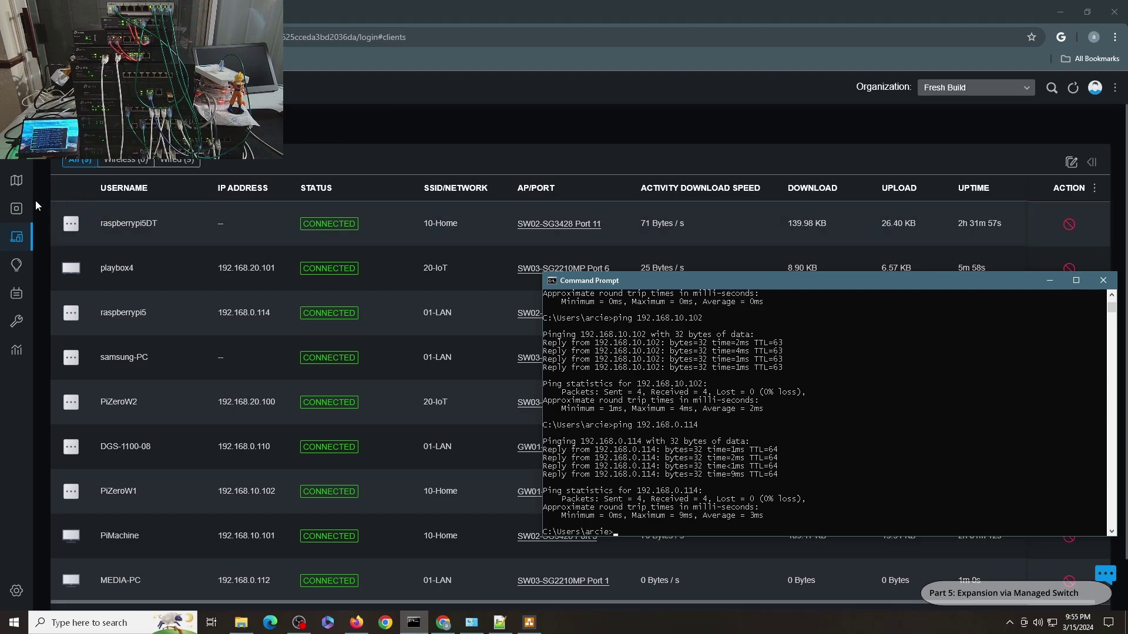
{"action": "mouse_move", "coordinate": [36, 200]}
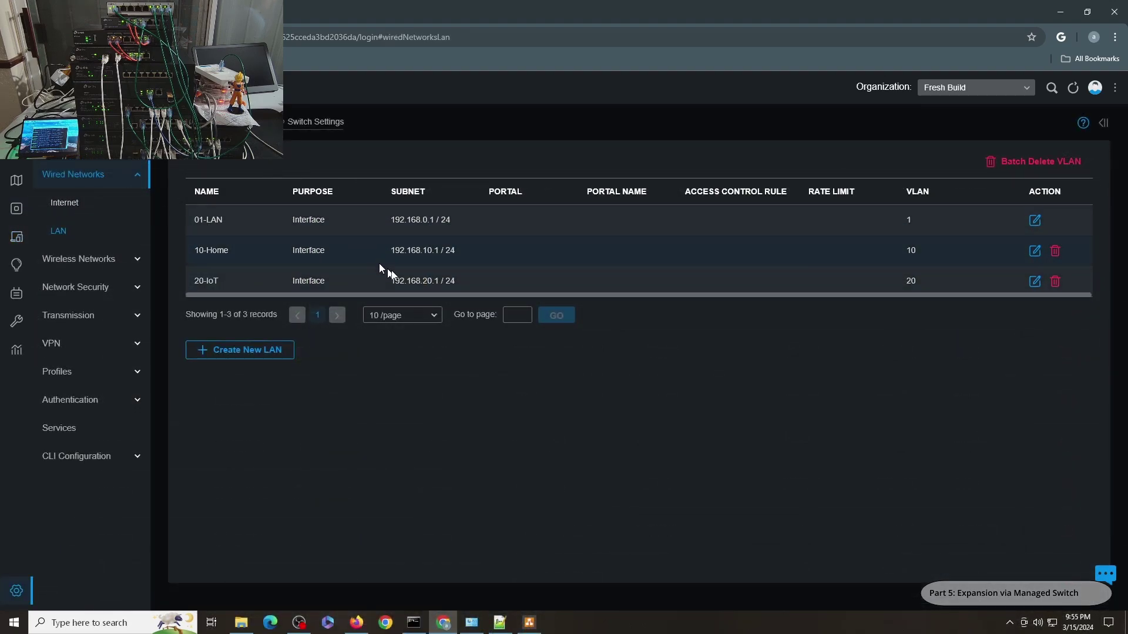
Create LAN 30-Camera on VLAN 30 with gateway 192.168.30.1/24 and a matching DHCP range
{"action": "left_click", "coordinate": [260, 353]}
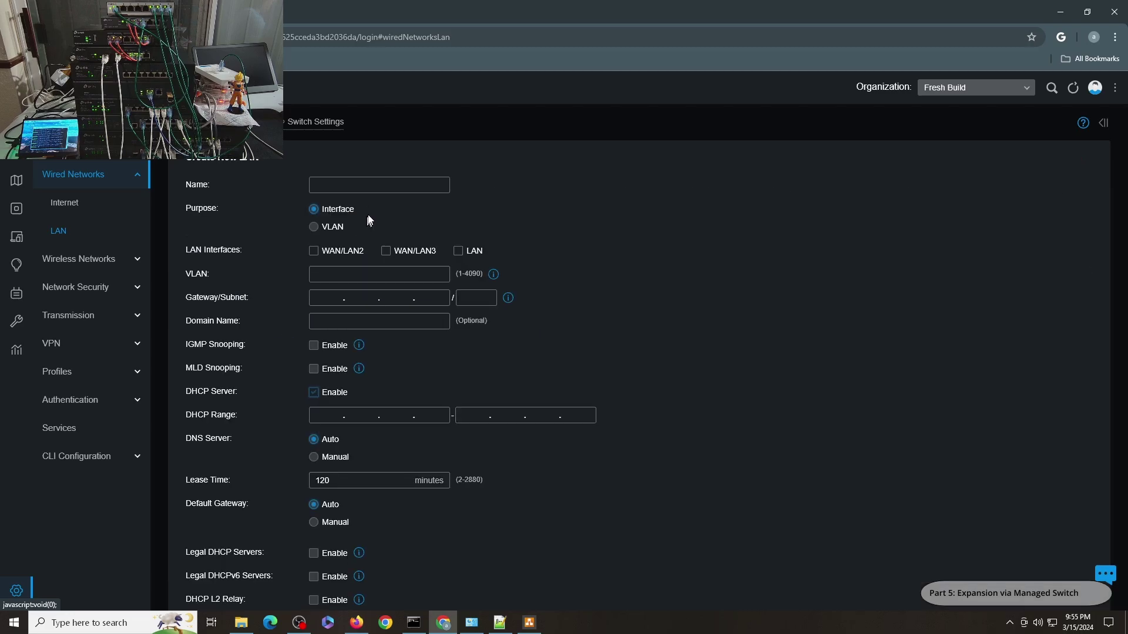
{"action": "type", "text": "30-Camera"}
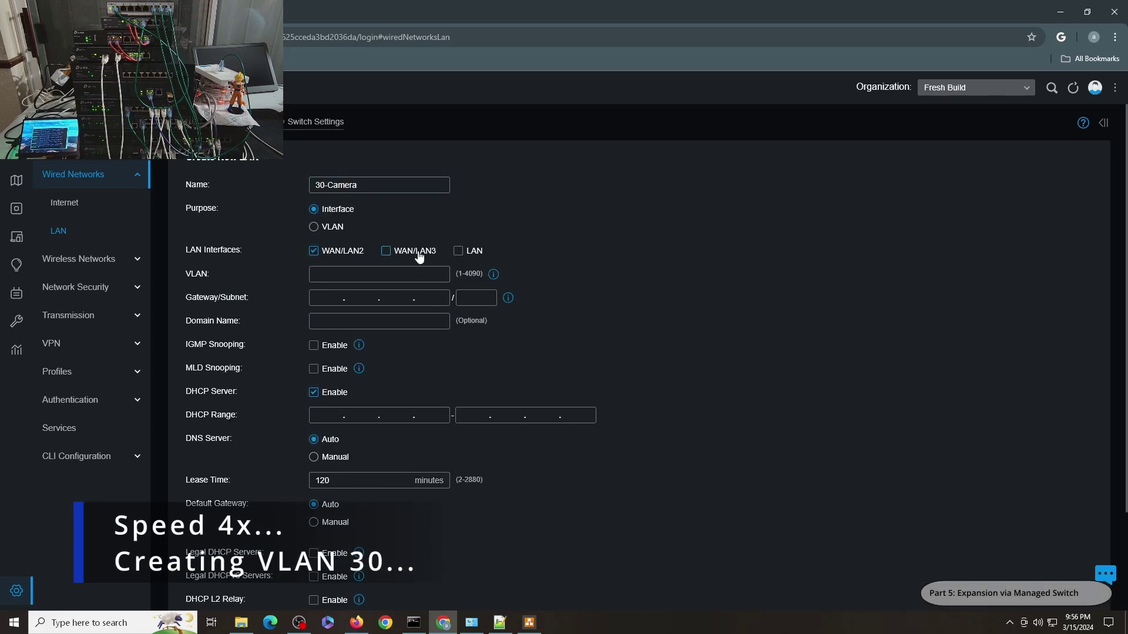
{"action": "type", "text": "30.1"}
{"action": "key", "text": "Tab"}
{"action": "type", "text": "24"}
{"action": "left_click", "coordinate": [558, 299]}
{"action": "scroll", "coordinate": [201, 569], "scroll_direction": "down", "scroll_amount": 2}
{"action": "left_click", "coordinate": [206, 557]}
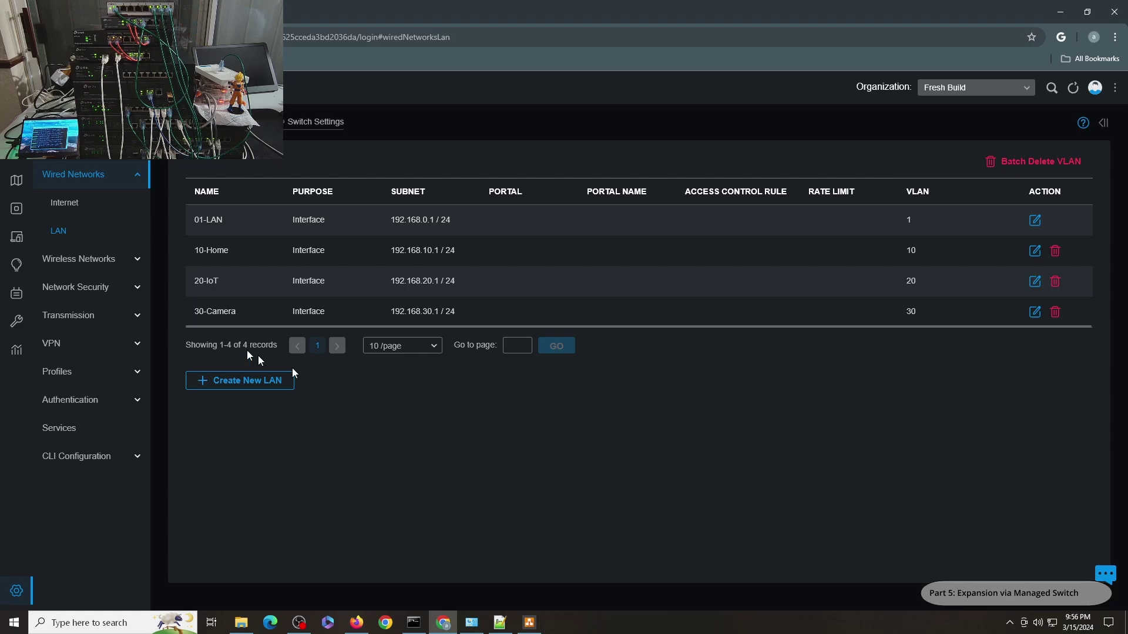
{"action": "left_click", "coordinate": [357, 623]}
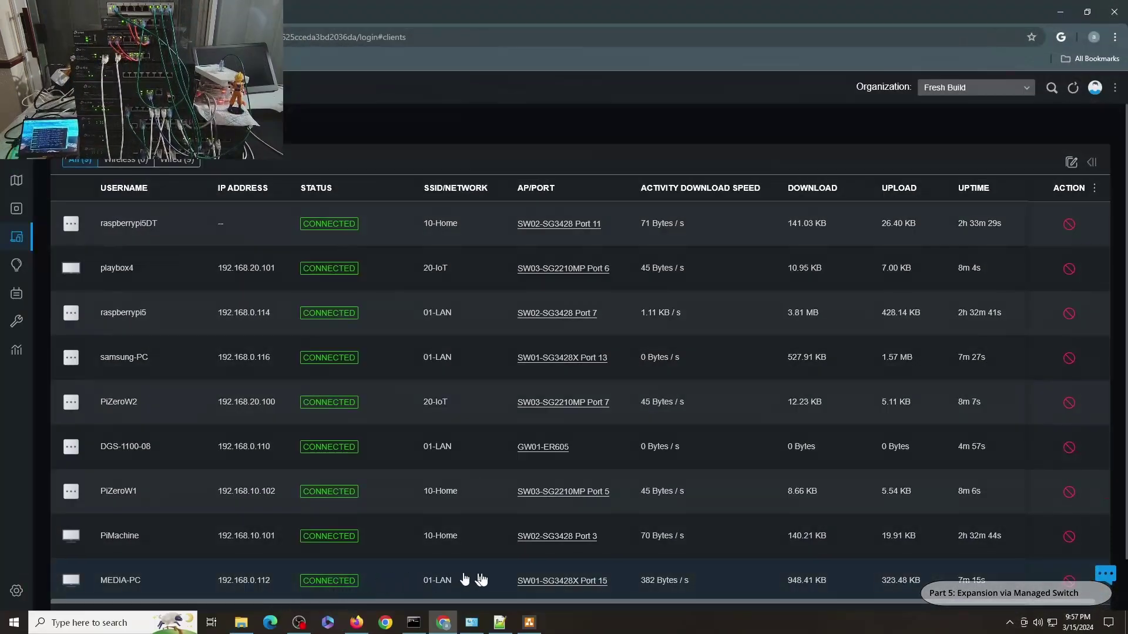
Apply the 01-LAN profile to SW01-SG3428X port 15
{"action": "left_click", "coordinate": [595, 582]}
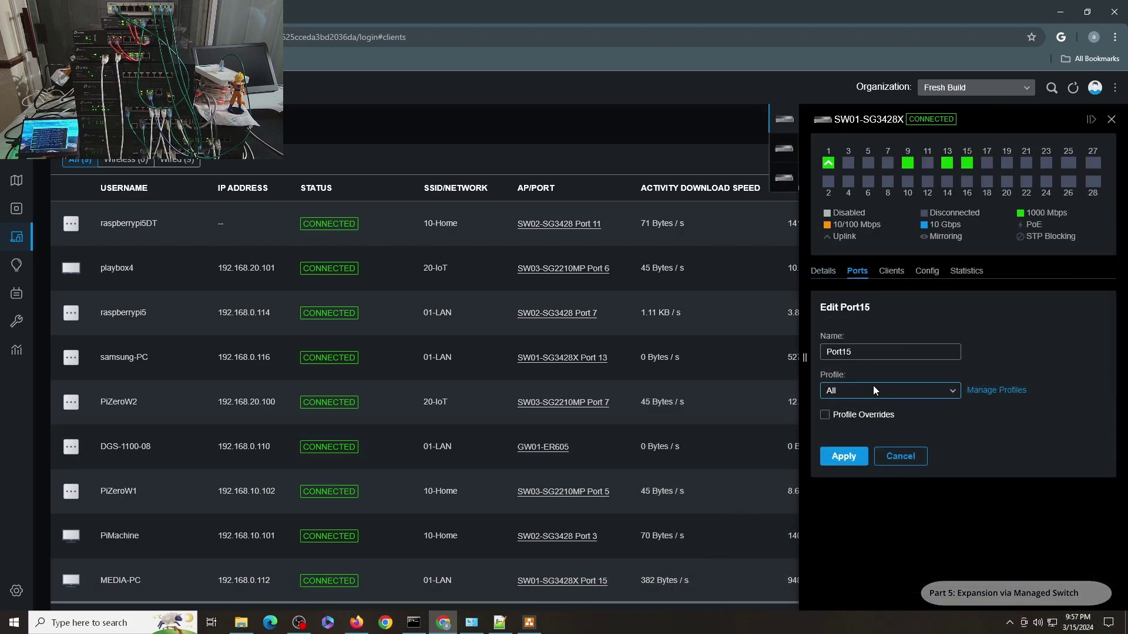
{"action": "left_click", "coordinate": [873, 386]}
{"action": "left_click", "coordinate": [863, 477]}
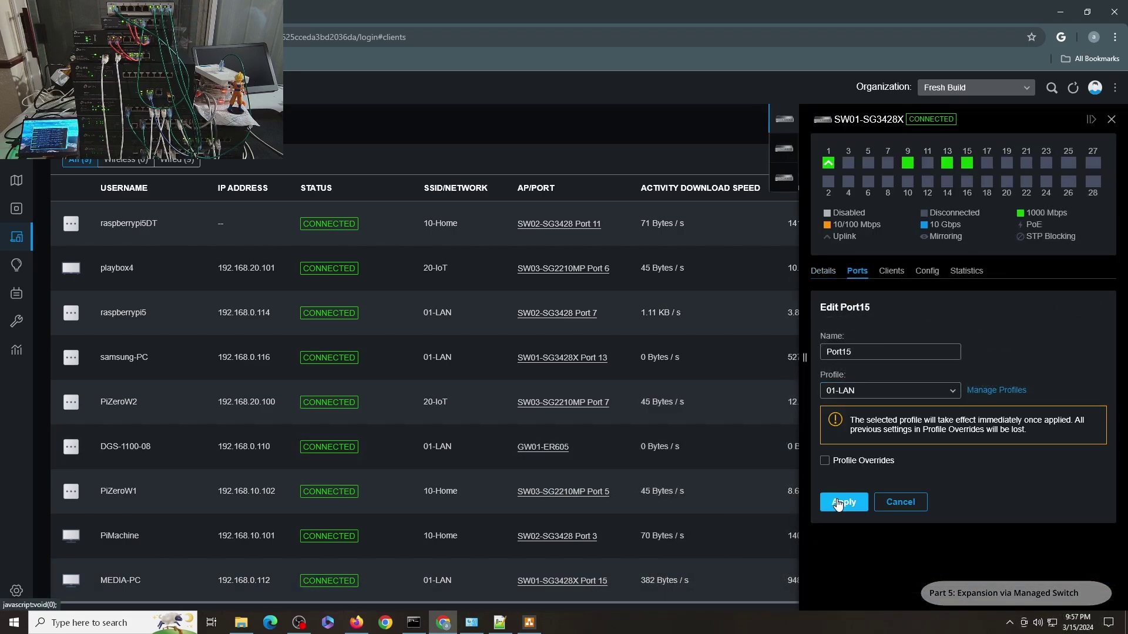
{"action": "left_click", "coordinate": [838, 506]}
Disable and re-enable the wired adapter, then check its IP address details
{"action": "left_click", "coordinate": [472, 627]}
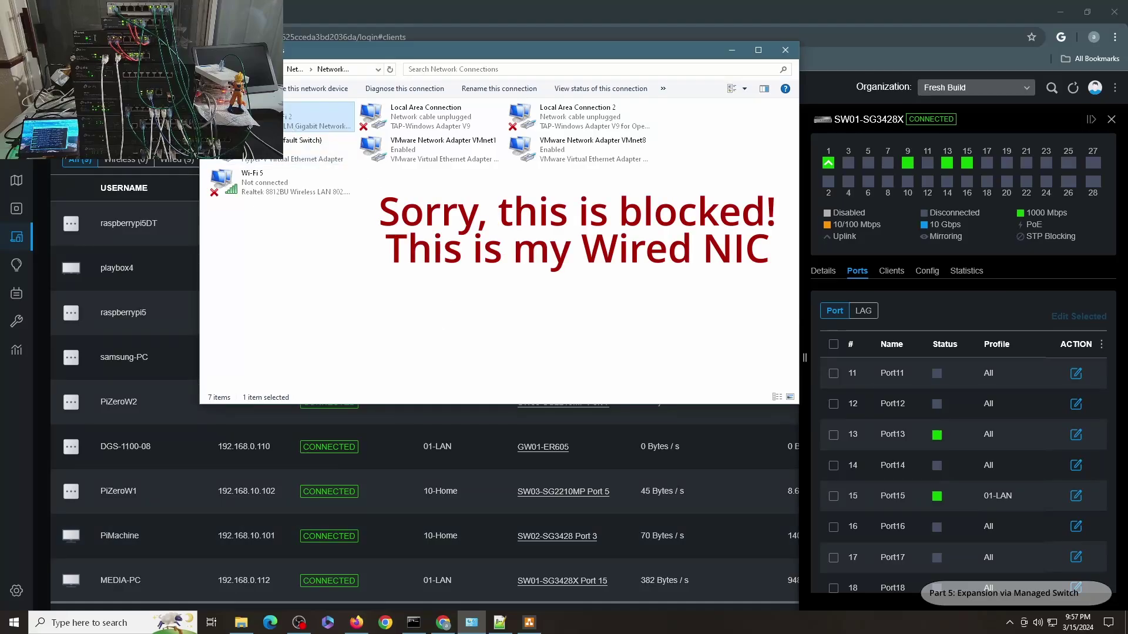
{"action": "right_click", "coordinate": [235, 126]}
{"action": "left_click", "coordinate": [282, 135]}
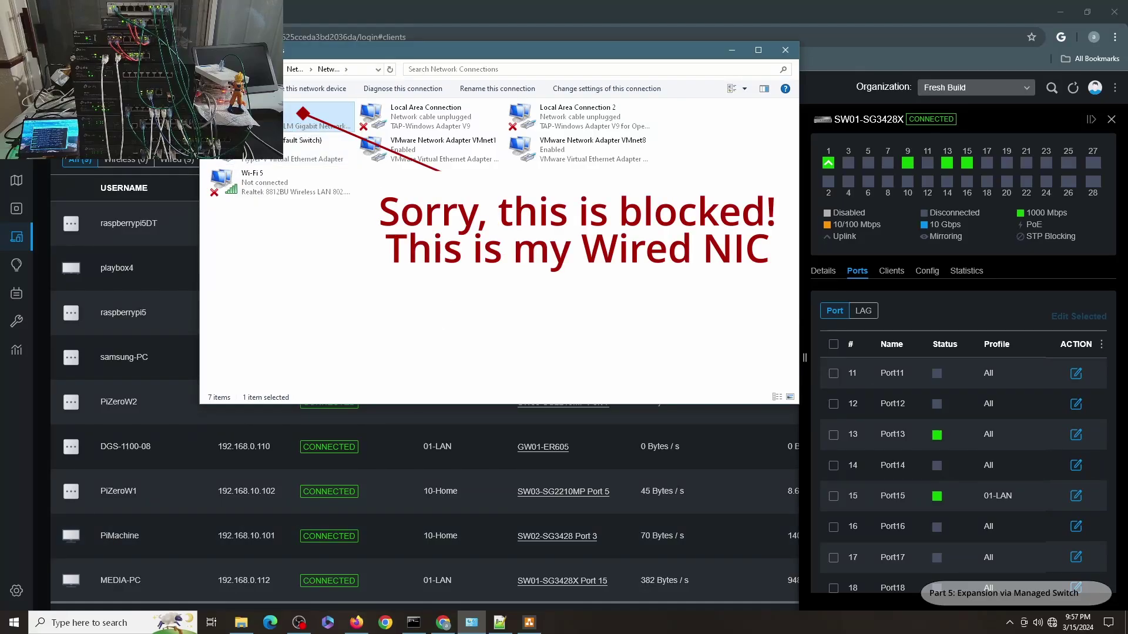
{"action": "right_click", "coordinate": [287, 120]}
{"action": "left_click", "coordinate": [302, 127]}
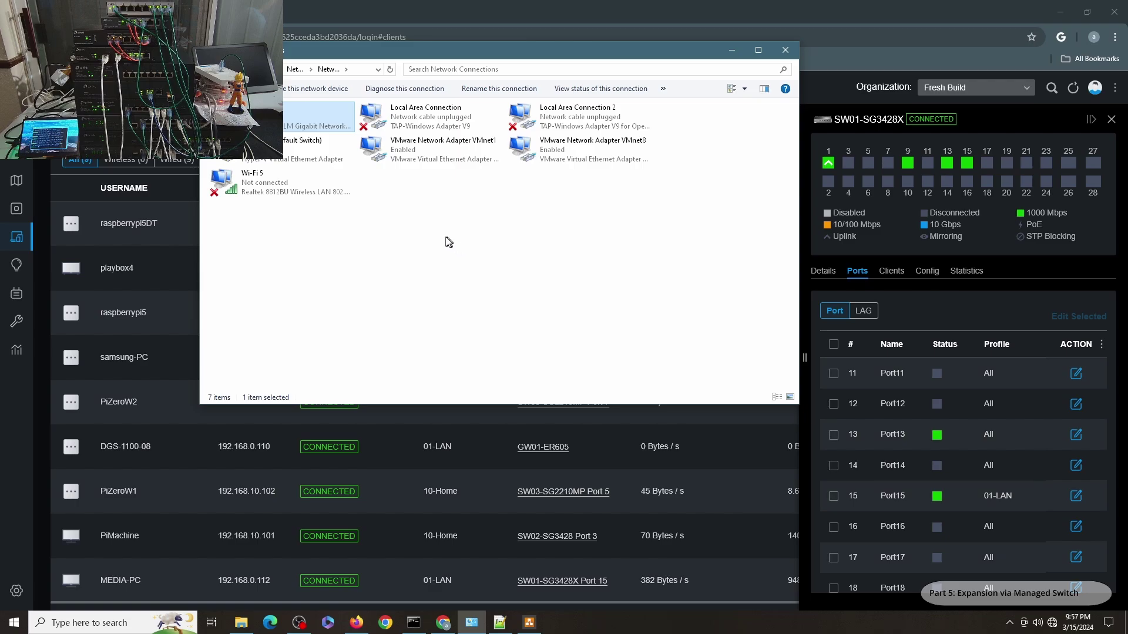
{"action": "double_click", "coordinate": [306, 129]}
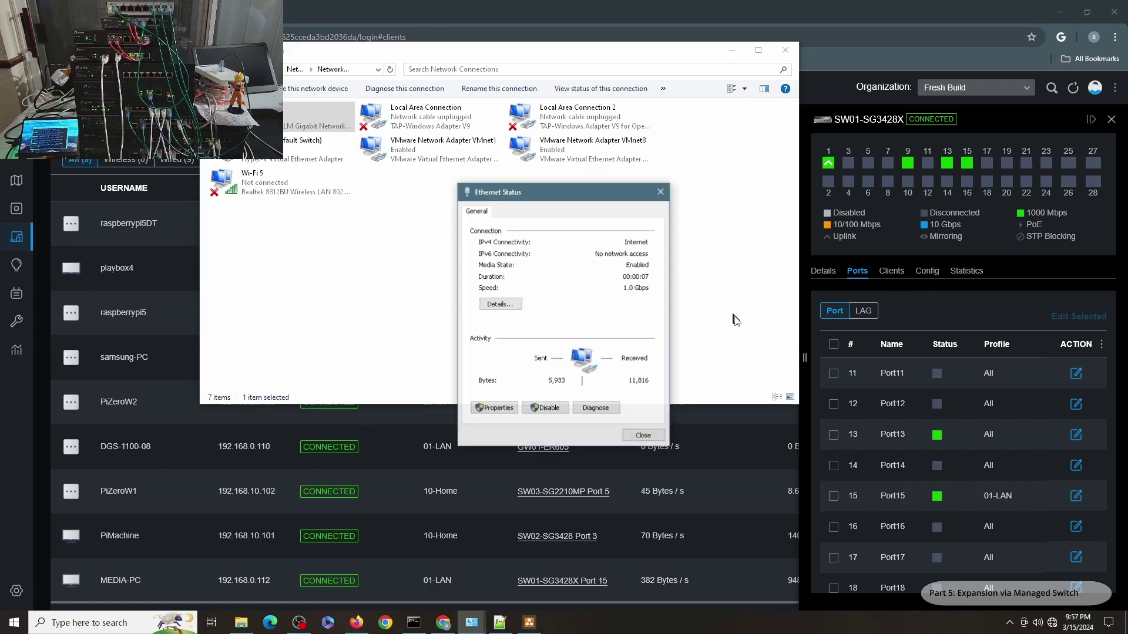
{"action": "left_click", "coordinate": [508, 300]}
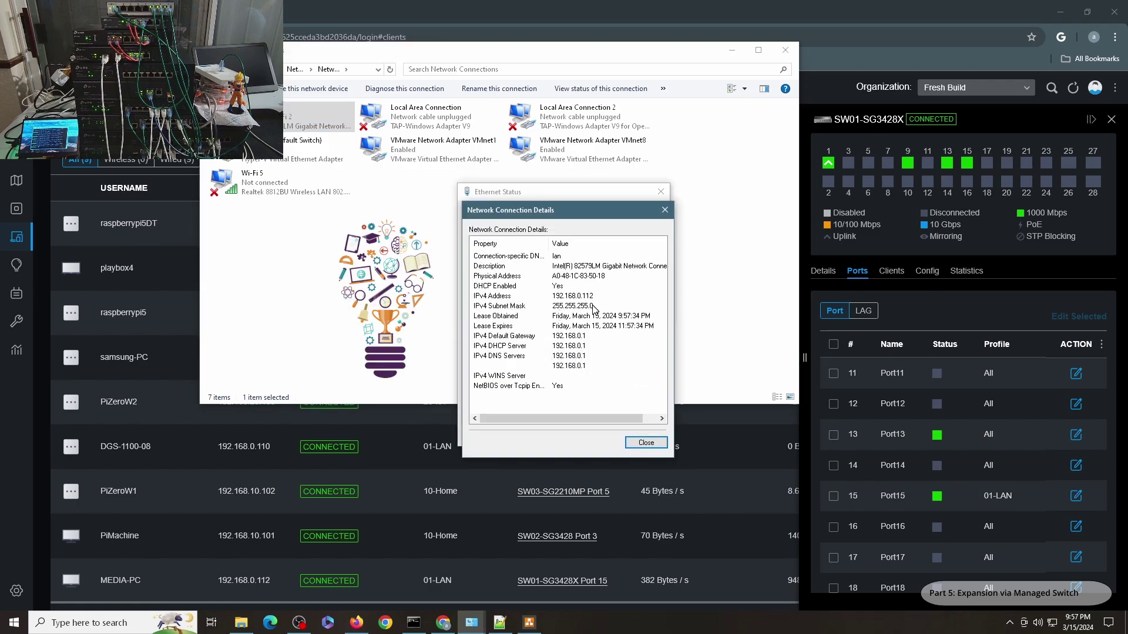
{"action": "left_click", "coordinate": [645, 442]}
{"action": "left_click", "coordinate": [644, 436]}
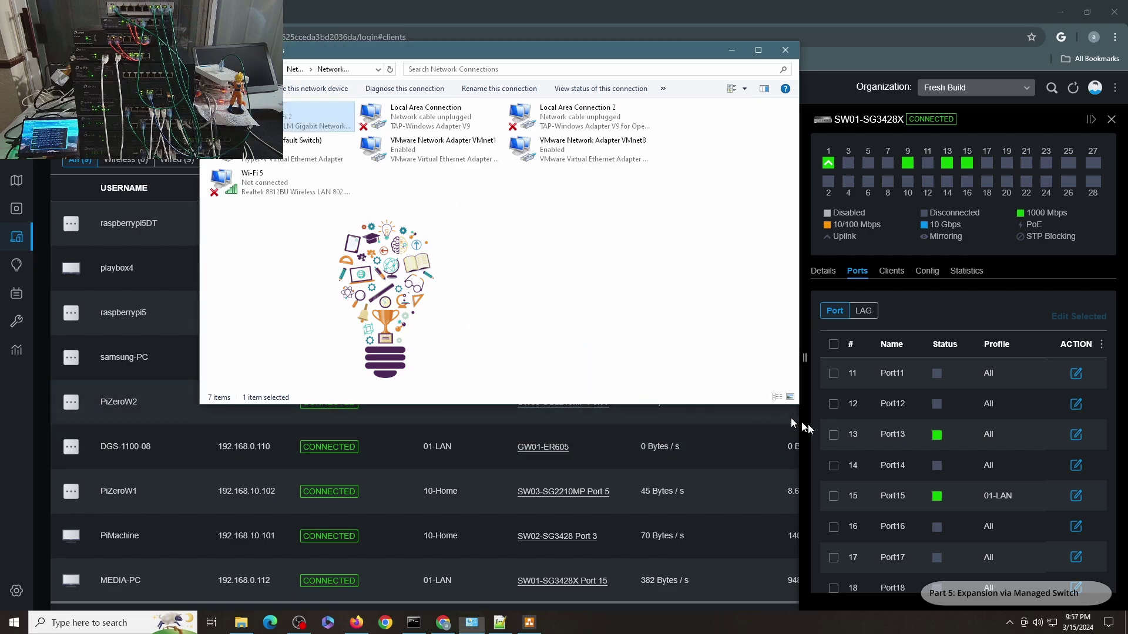
Change port 15's profile to 10-Home
{"action": "left_click", "coordinate": [1066, 501]}
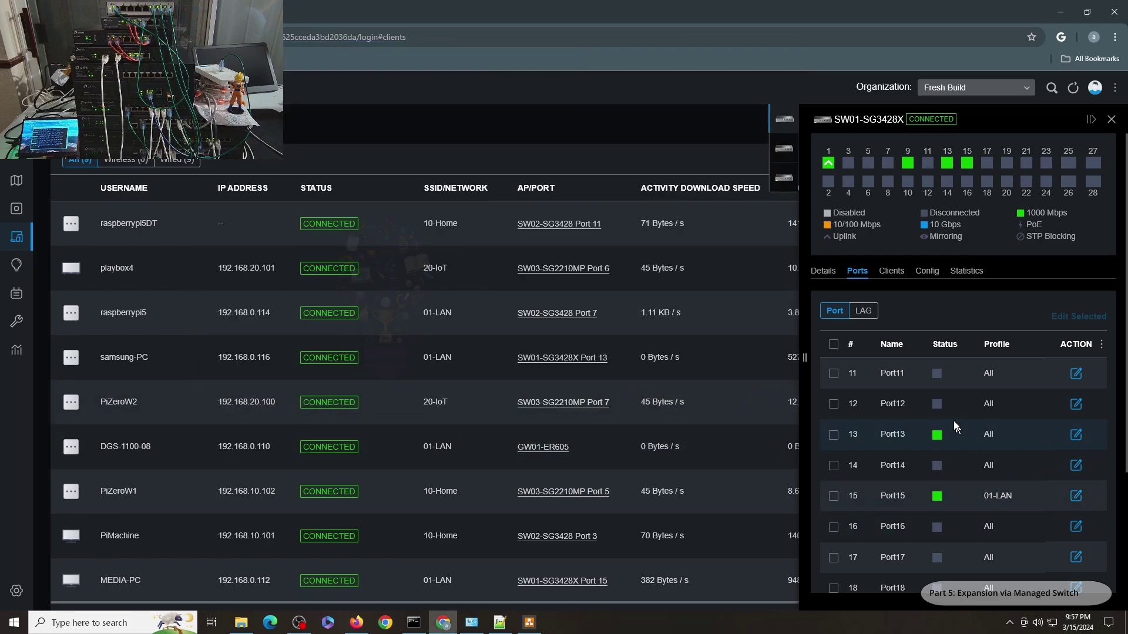
{"action": "left_click", "coordinate": [1076, 496]}
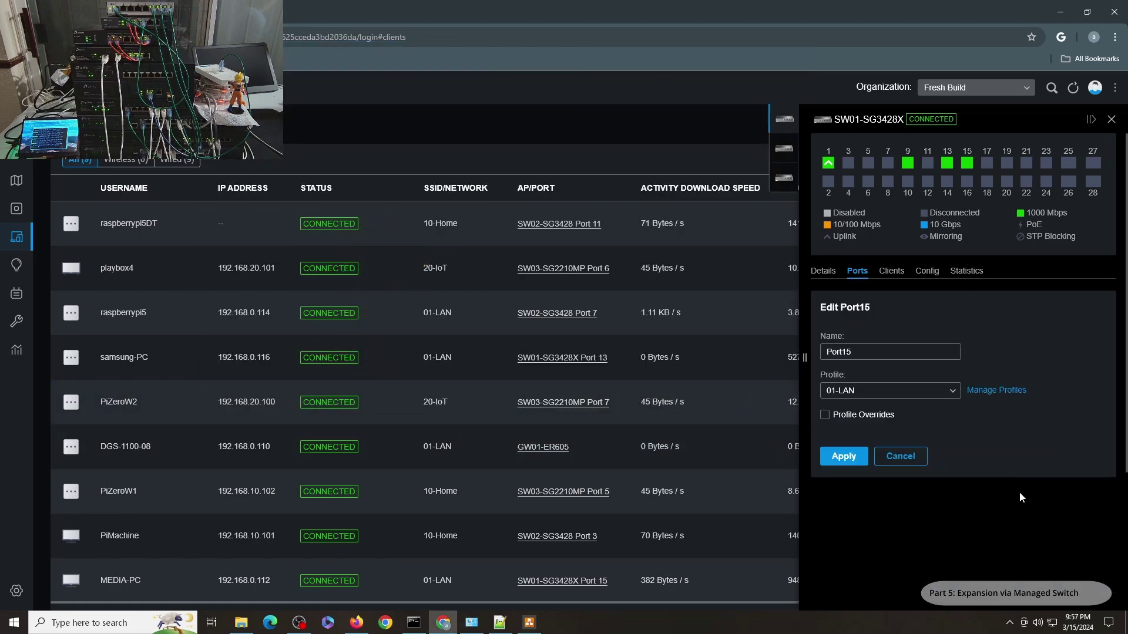
{"action": "left_click", "coordinate": [895, 397]}
{"action": "left_click", "coordinate": [873, 493]}
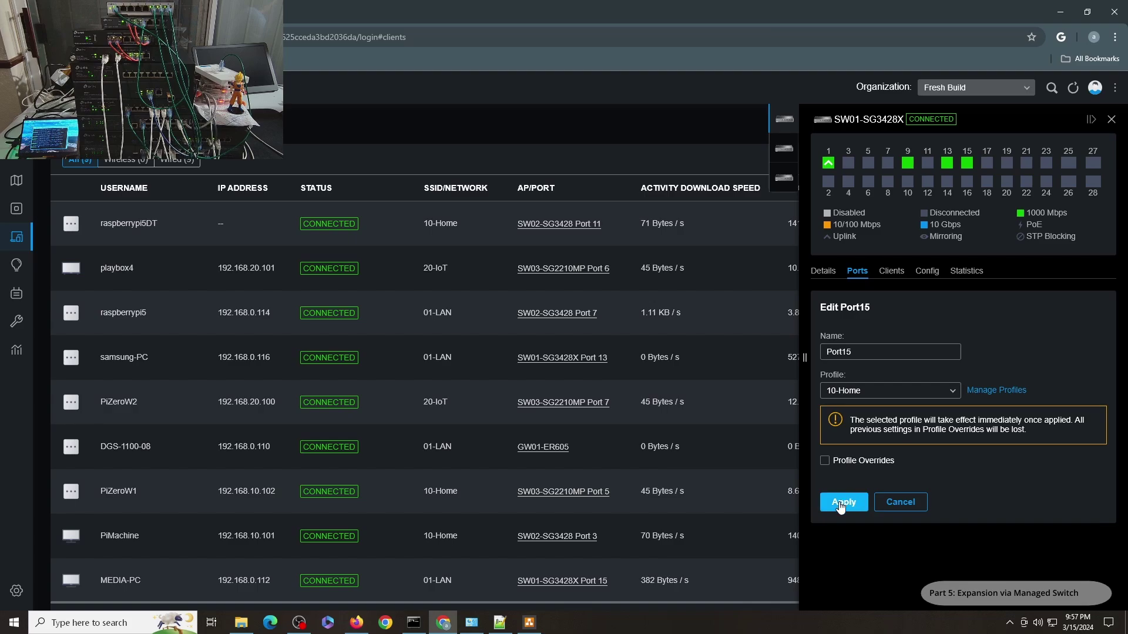
Renew the wired adapter and confirm IP 192.168.10.103 with gateway 192.168.10.1
{"action": "left_click", "coordinate": [472, 623]}
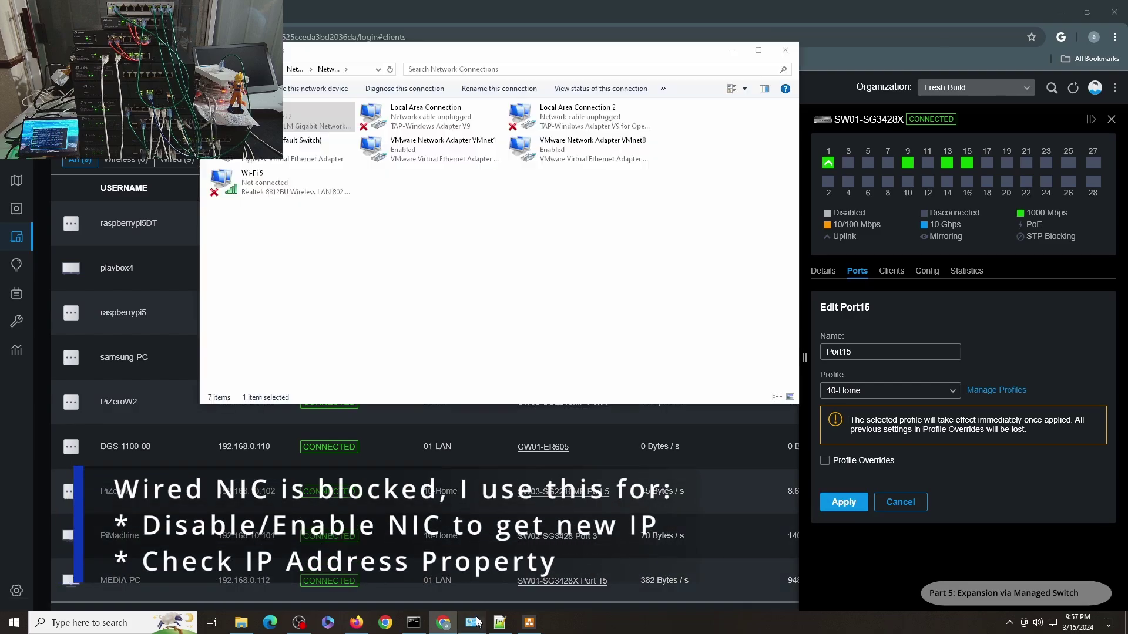
{"action": "right_click", "coordinate": [257, 123]}
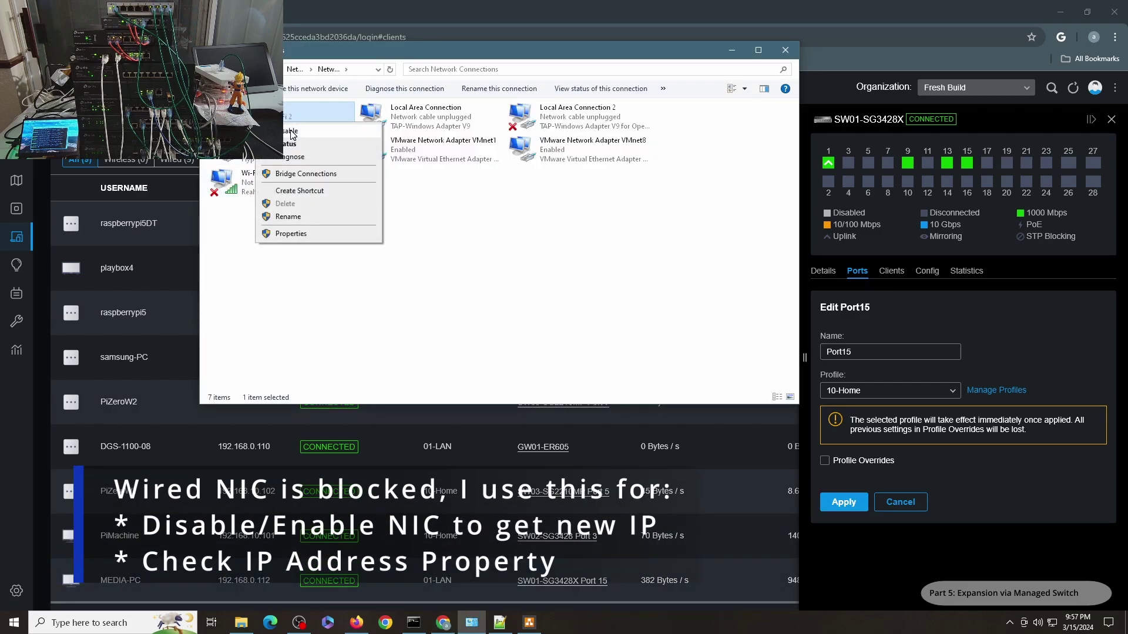
{"action": "left_click", "coordinate": [291, 133]}
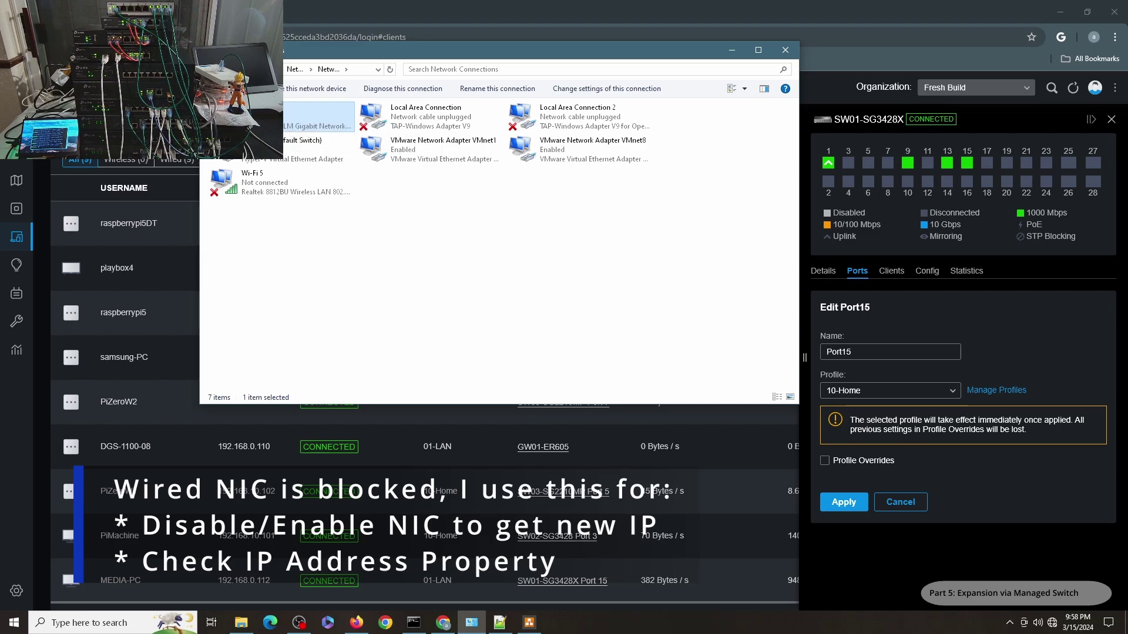
{"action": "right_click", "coordinate": [271, 114]}
{"action": "left_click", "coordinate": [316, 124]}
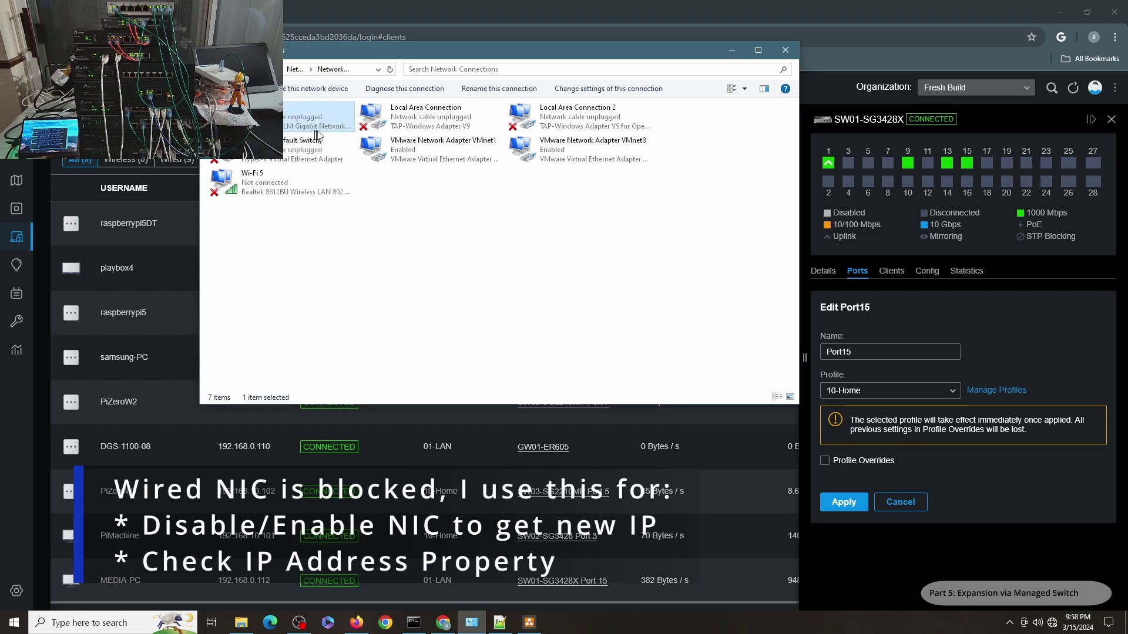
{"action": "double_click", "coordinate": [279, 119]}
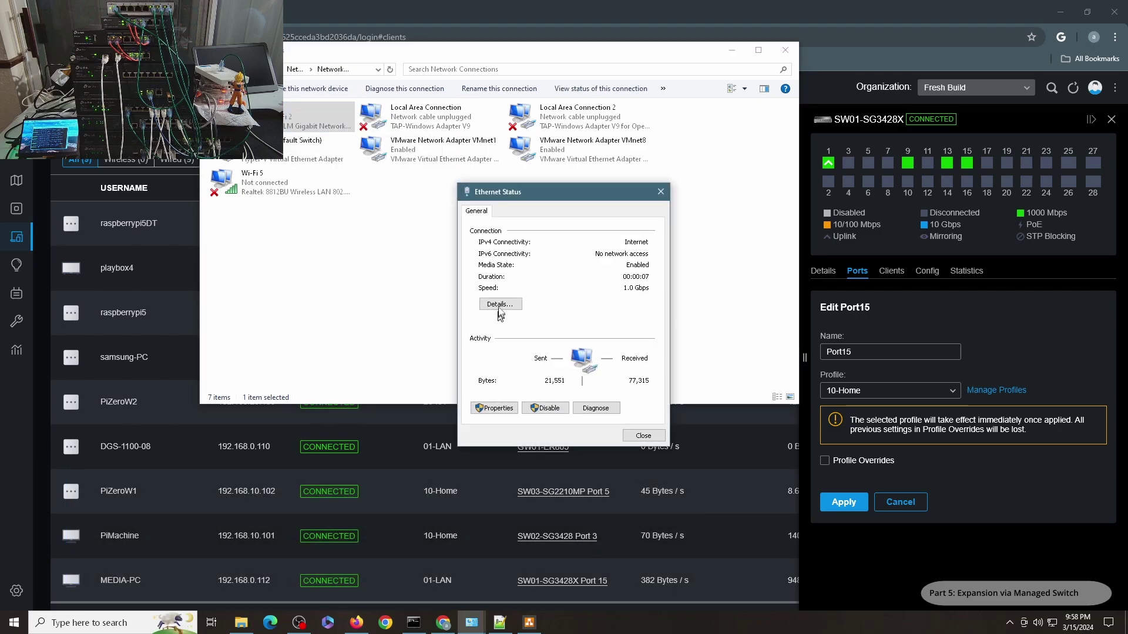
{"action": "left_click", "coordinate": [499, 305]}
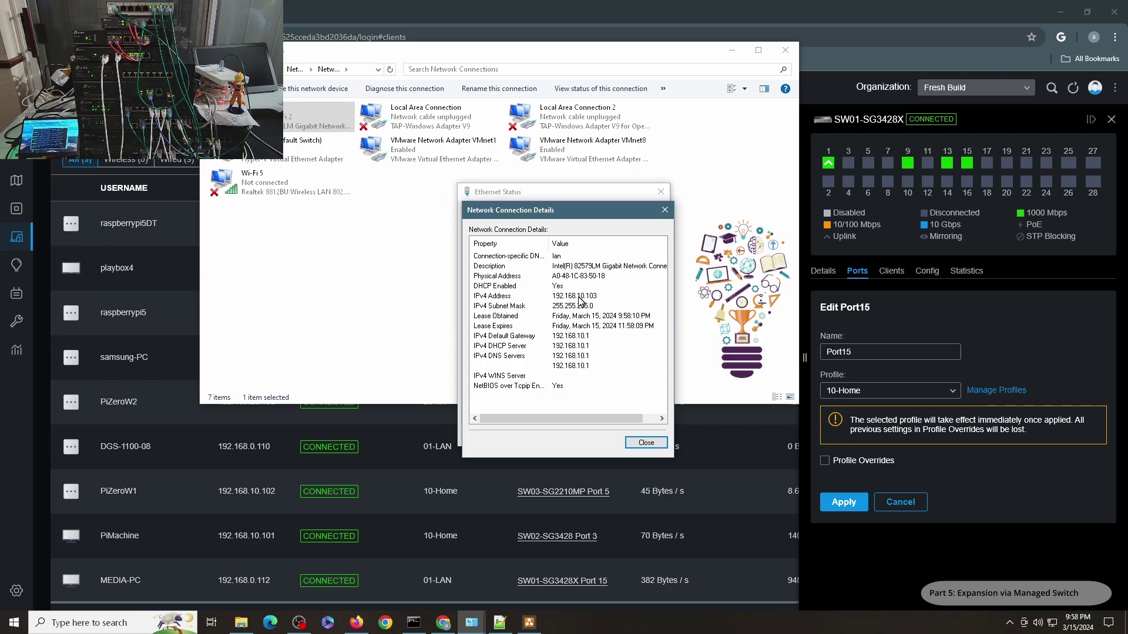
{"action": "left_click", "coordinate": [646, 443]}
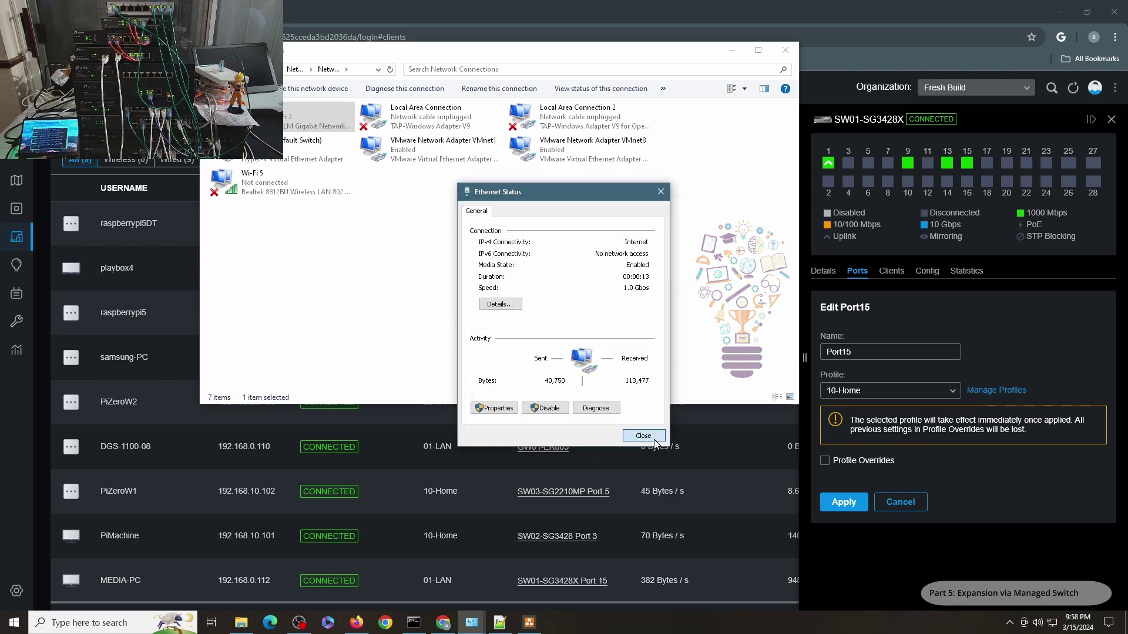
{"action": "left_click", "coordinate": [645, 445]}
{"action": "left_click", "coordinate": [424, 625]}
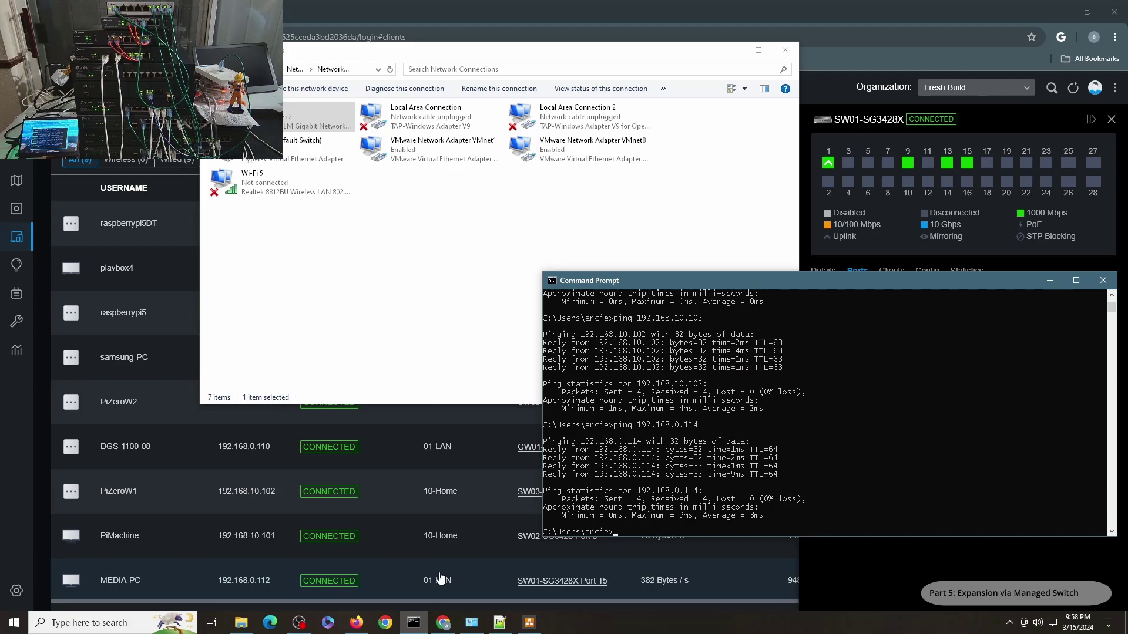
Ping google.com, 192.168.0.114, 192.168.10.102 and 192.168.20.101 from the 10-Home PC
{"action": "type", "text": "ping google.com"}
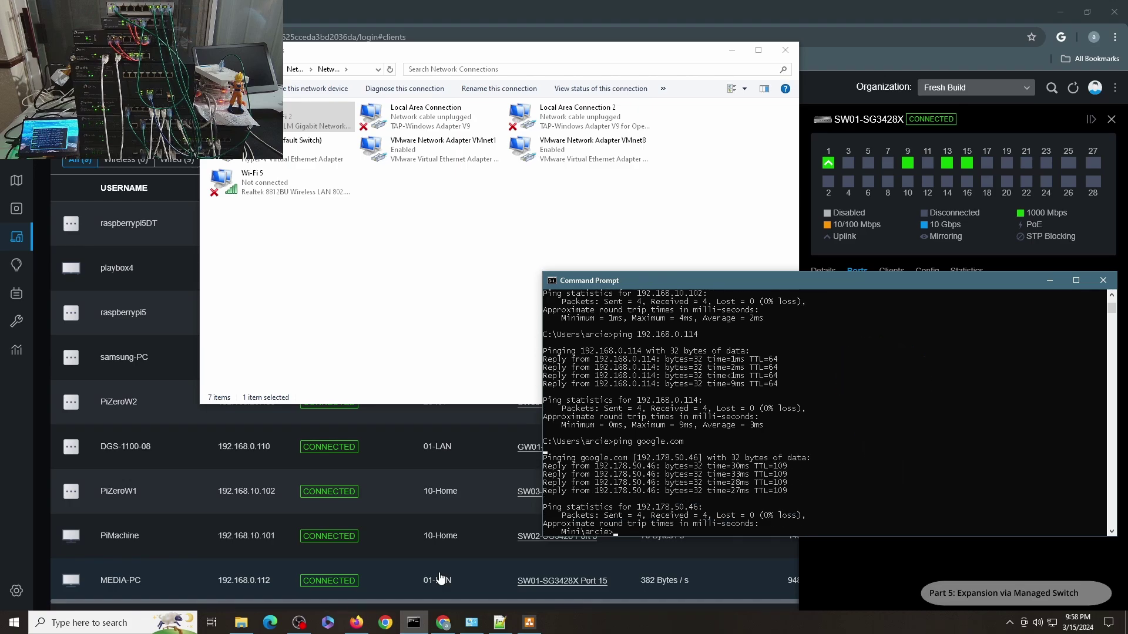
{"action": "key", "text": "Up"}
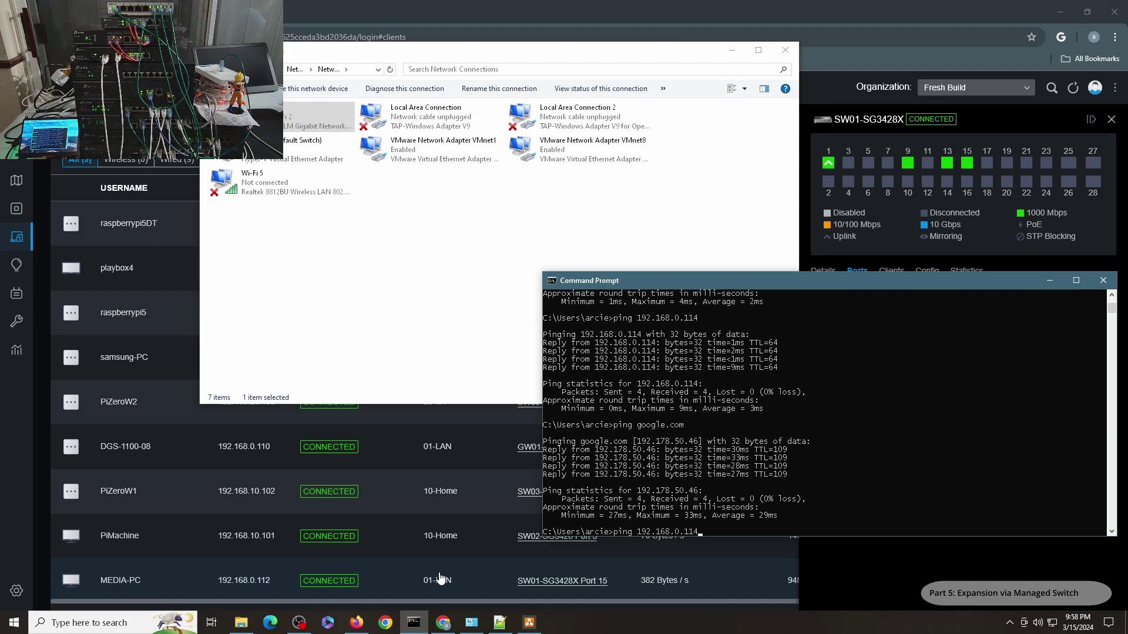
{"action": "key", "text": "Return"}
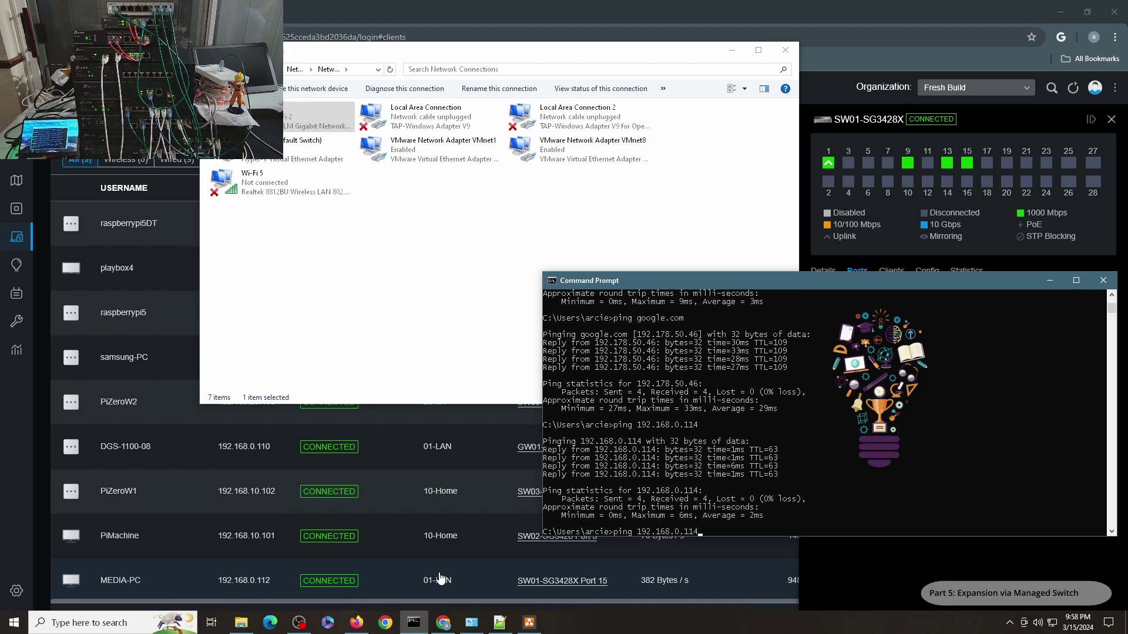
{"action": "key", "text": "BackSpace"}
{"action": "key", "text": "BackSpace"}
{"action": "key", "text": "BackSpace"}
{"action": "key", "text": "BackSpace"}
{"action": "key", "text": "BackSpace"}
{"action": "type", "text": "10.102"}
{"action": "key", "text": "Return"}
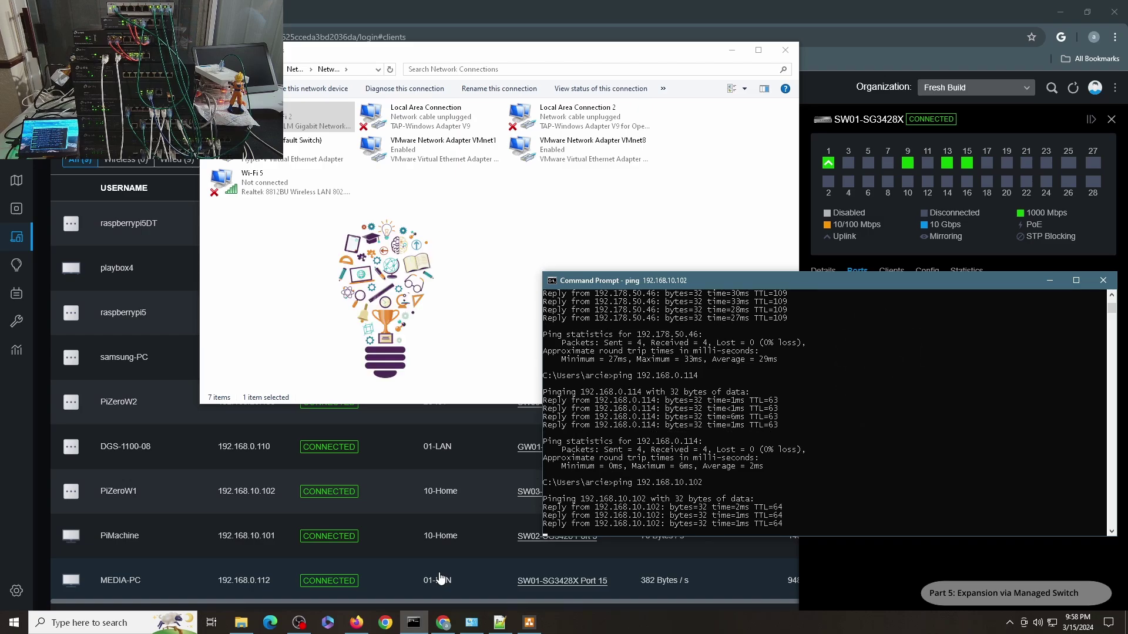
{"action": "key", "text": "Up"}
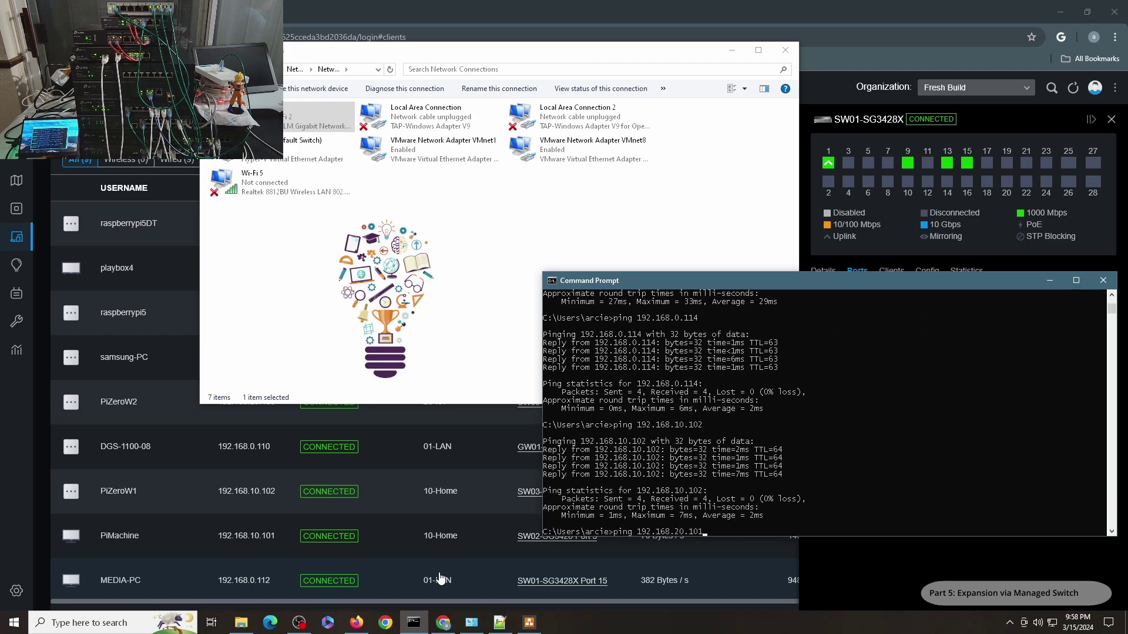
{"action": "key", "text": "Return"}
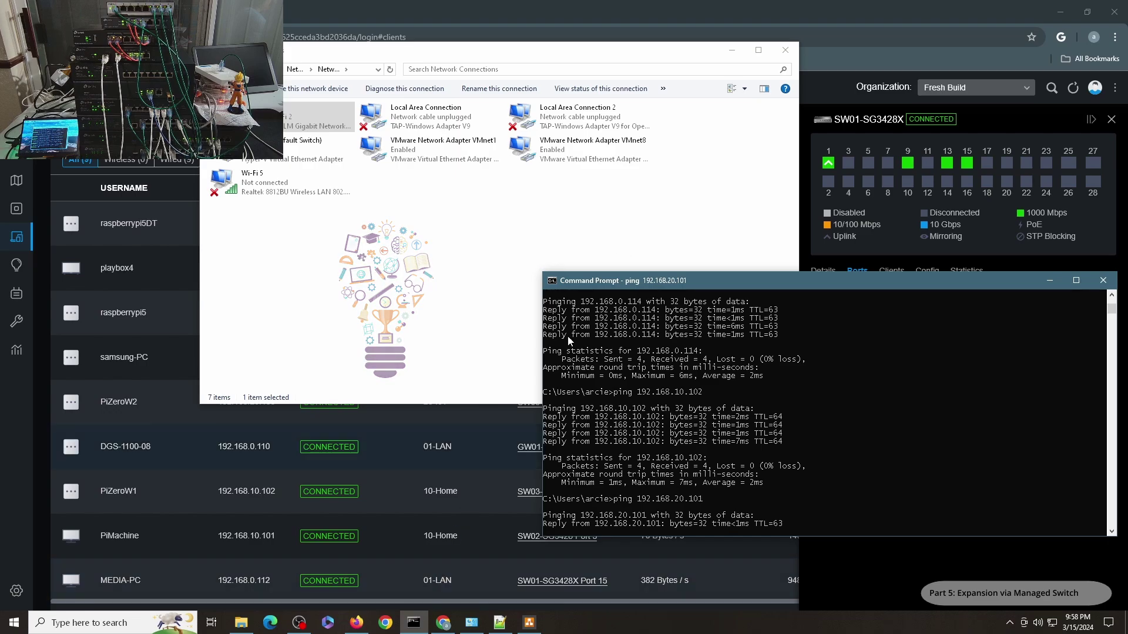
Switch SW01 port 15 to the 20-IoT profile
{"action": "left_click", "coordinate": [877, 54]}
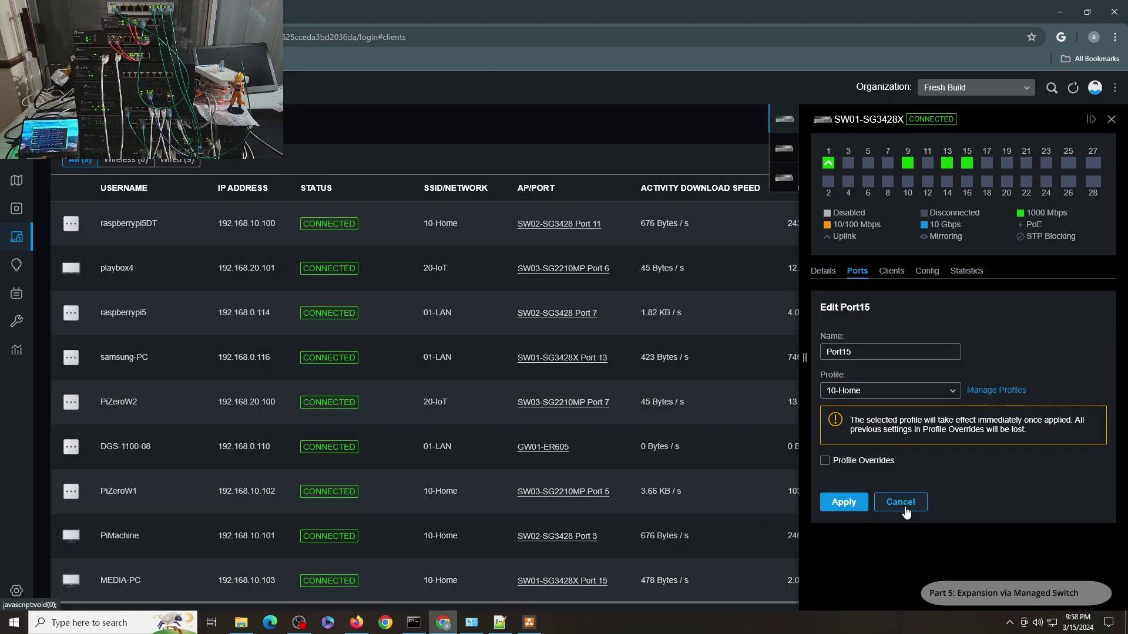
{"action": "left_click", "coordinate": [902, 503]}
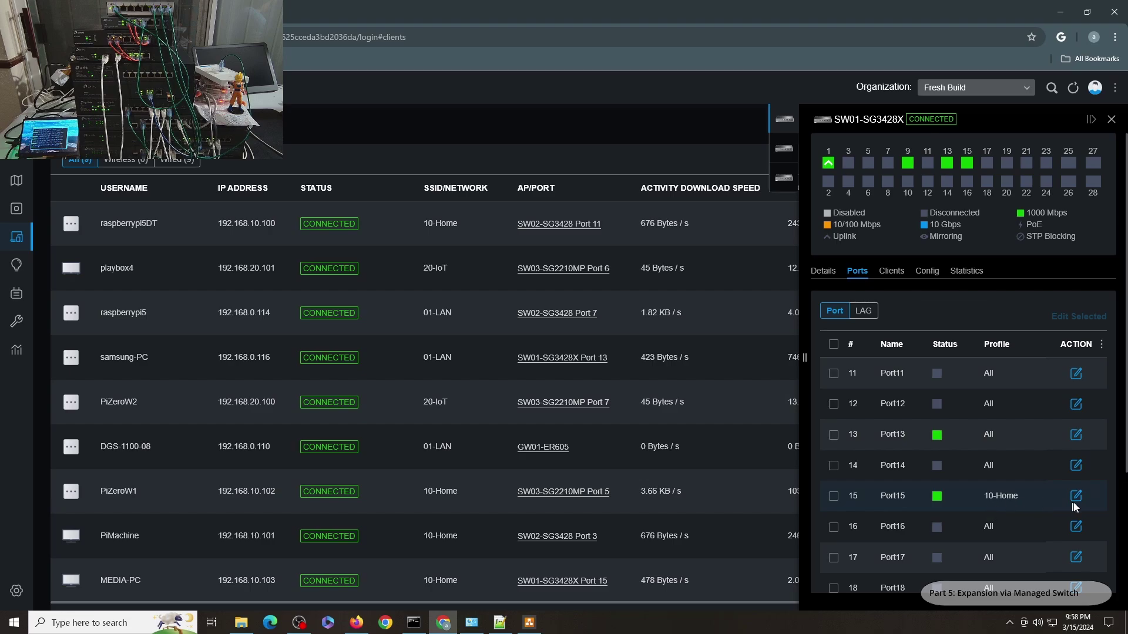
{"action": "left_click", "coordinate": [1078, 498]}
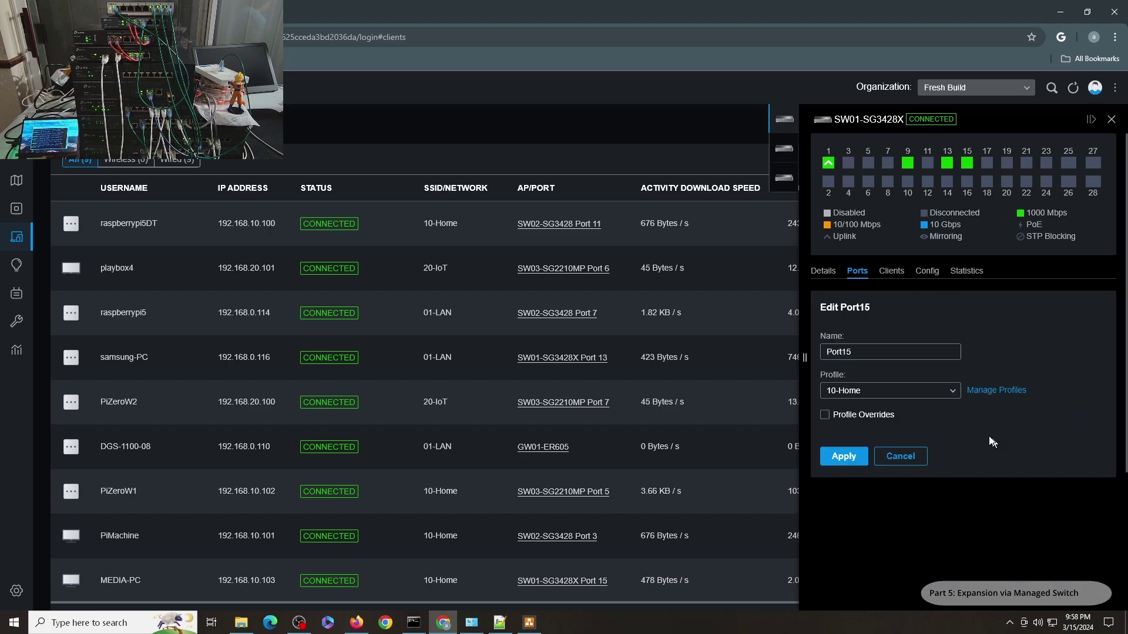
{"action": "left_click", "coordinate": [890, 392]}
{"action": "left_click", "coordinate": [869, 512]}
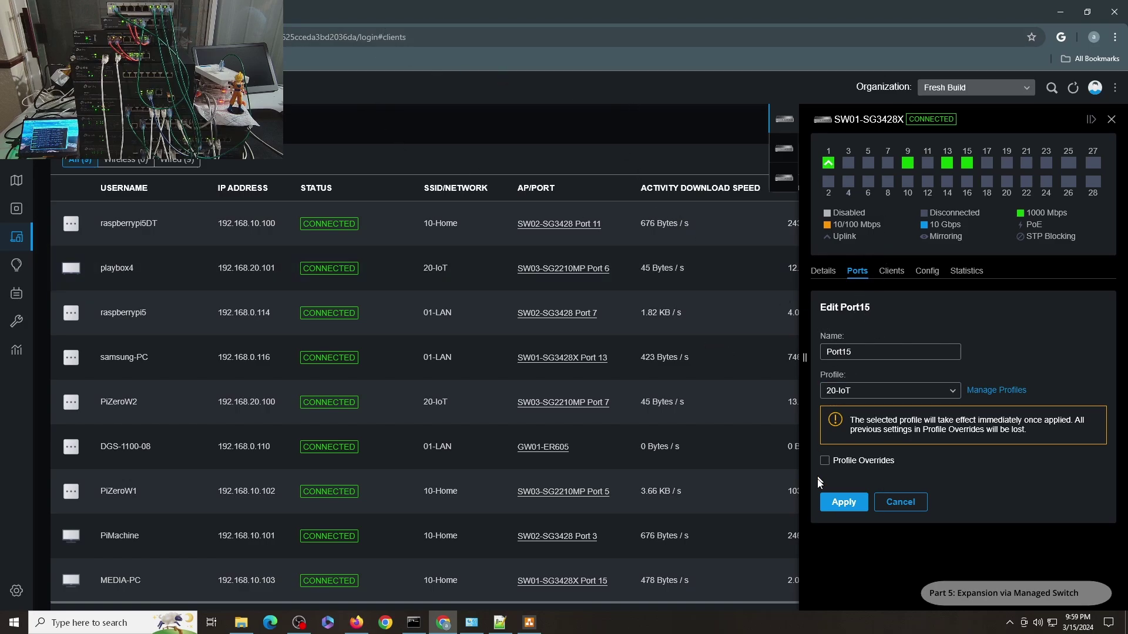
Renew the wired adapter and confirm a 192.168.20.x address with gateway 192.168.20.1
{"action": "left_click", "coordinate": [471, 622]}
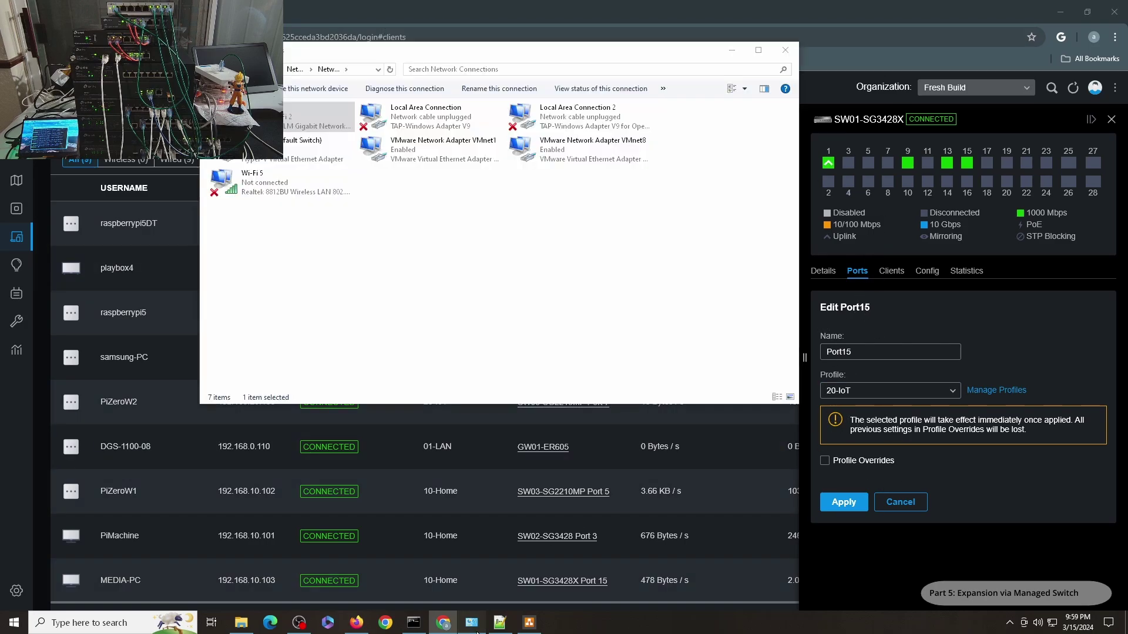
{"action": "left_click", "coordinate": [288, 115]}
{"action": "right_click", "coordinate": [287, 120]}
{"action": "left_click", "coordinate": [292, 125]}
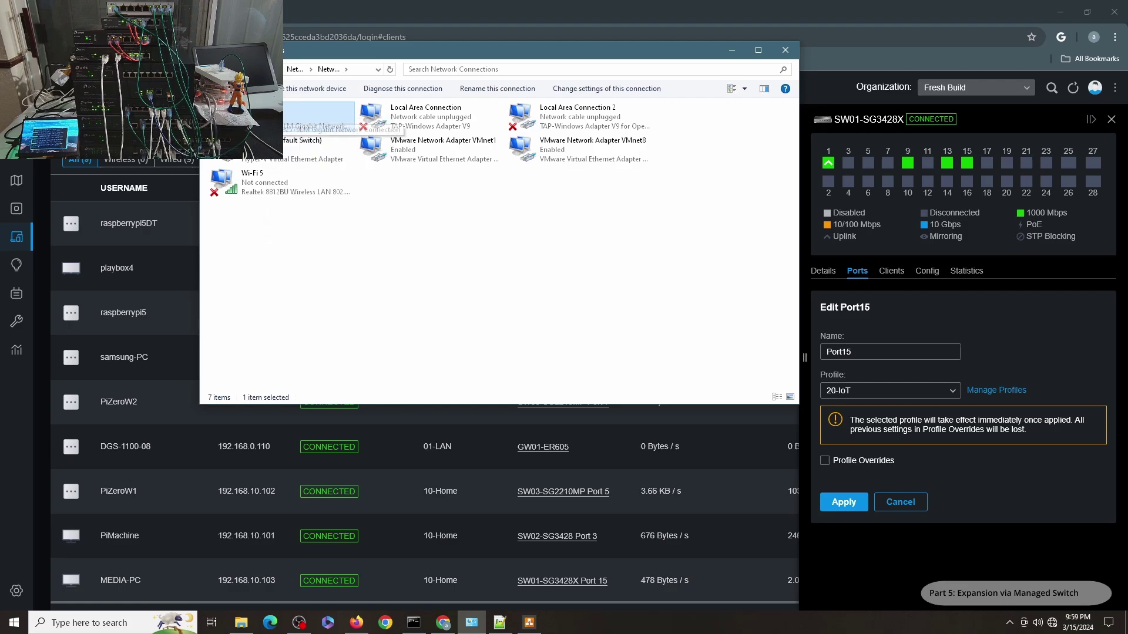
{"action": "right_click", "coordinate": [292, 122]}
{"action": "left_click", "coordinate": [292, 128]}
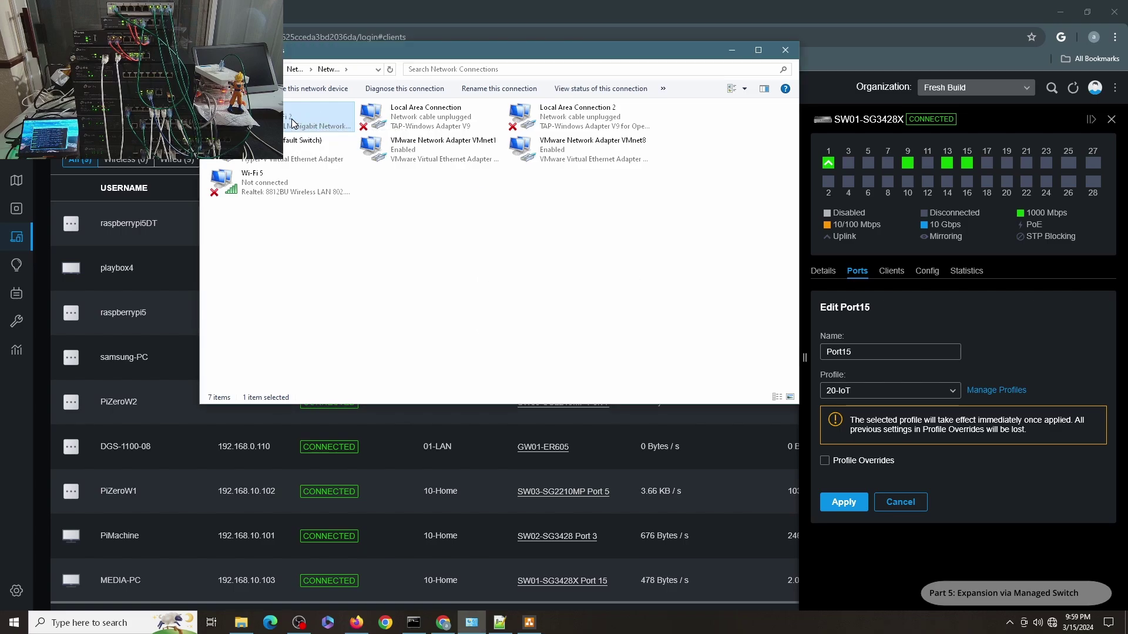
{"action": "double_click", "coordinate": [293, 123]}
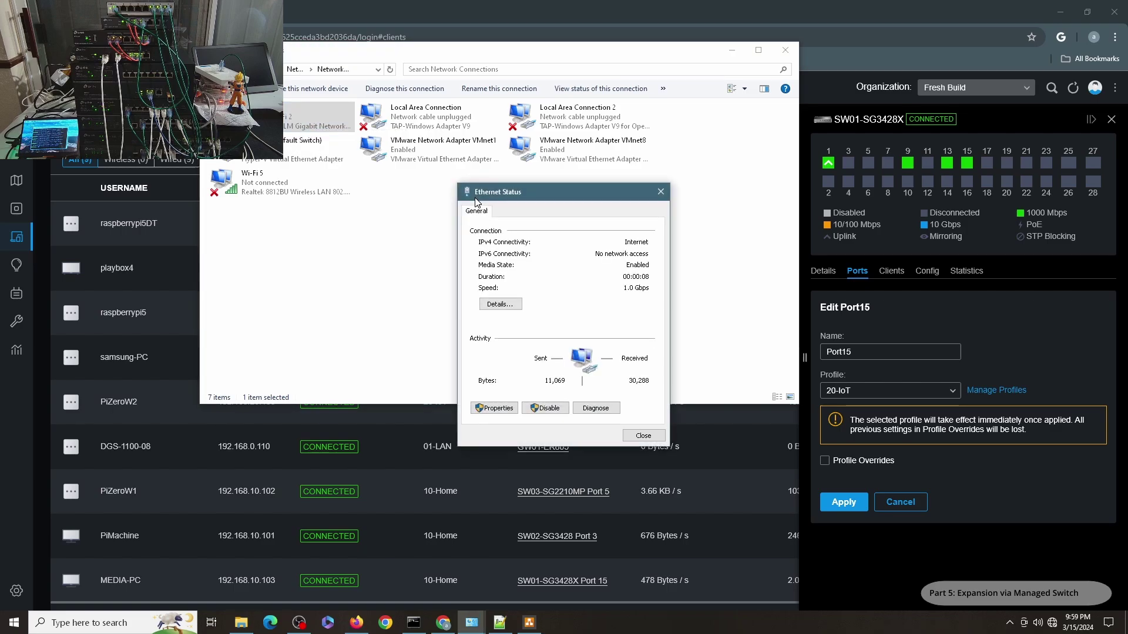
{"action": "left_click", "coordinate": [499, 303]}
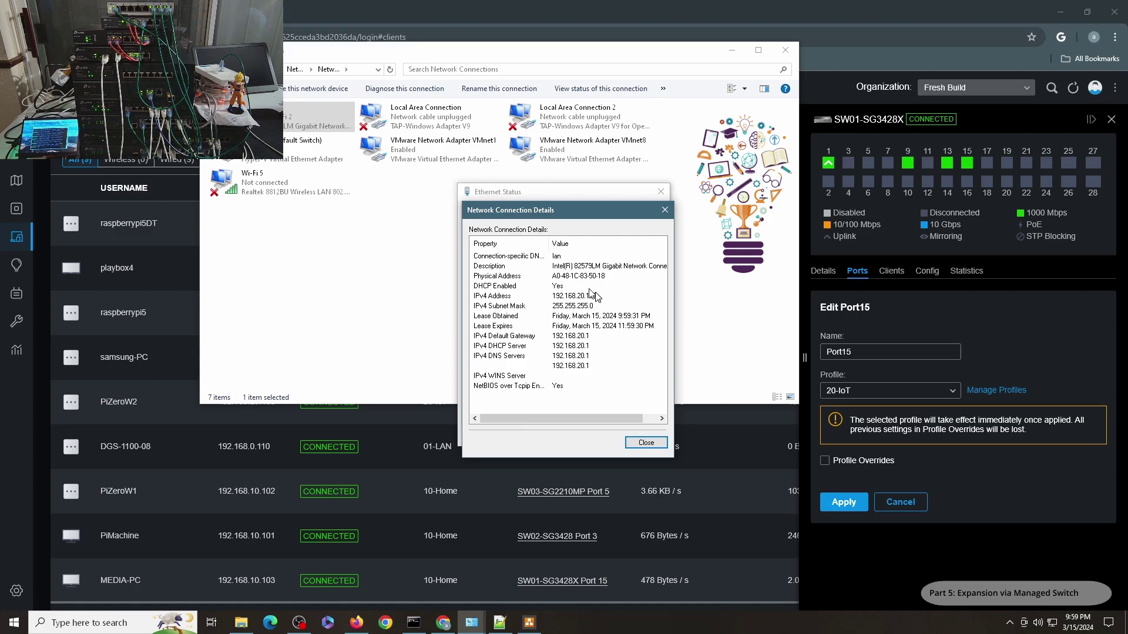
{"action": "left_click", "coordinate": [652, 445]}
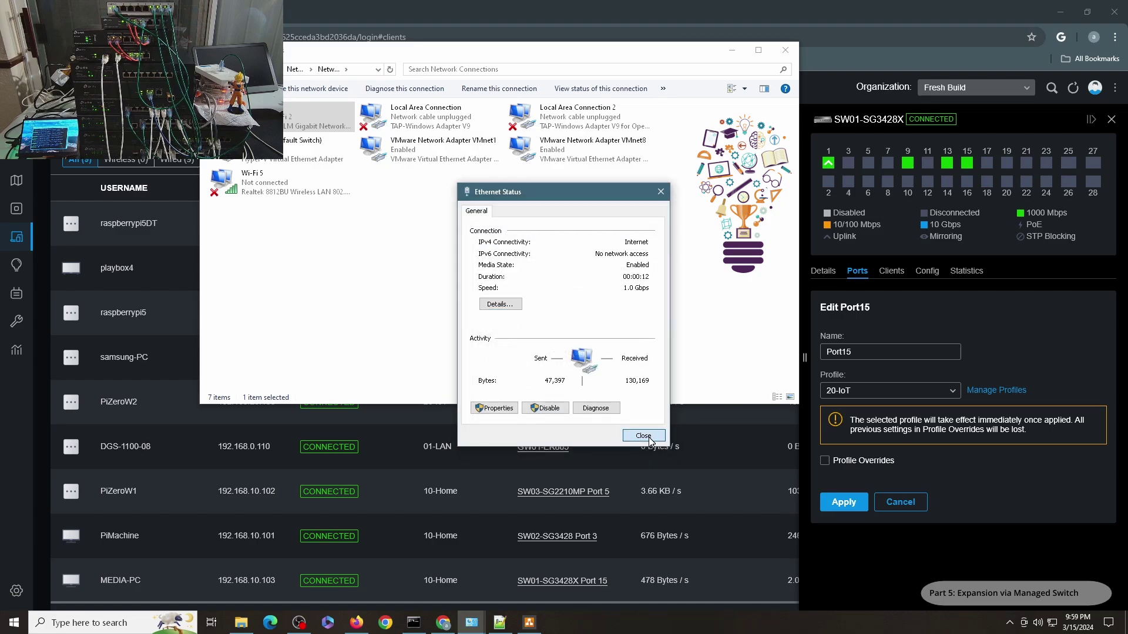
{"action": "left_click", "coordinate": [652, 441]}
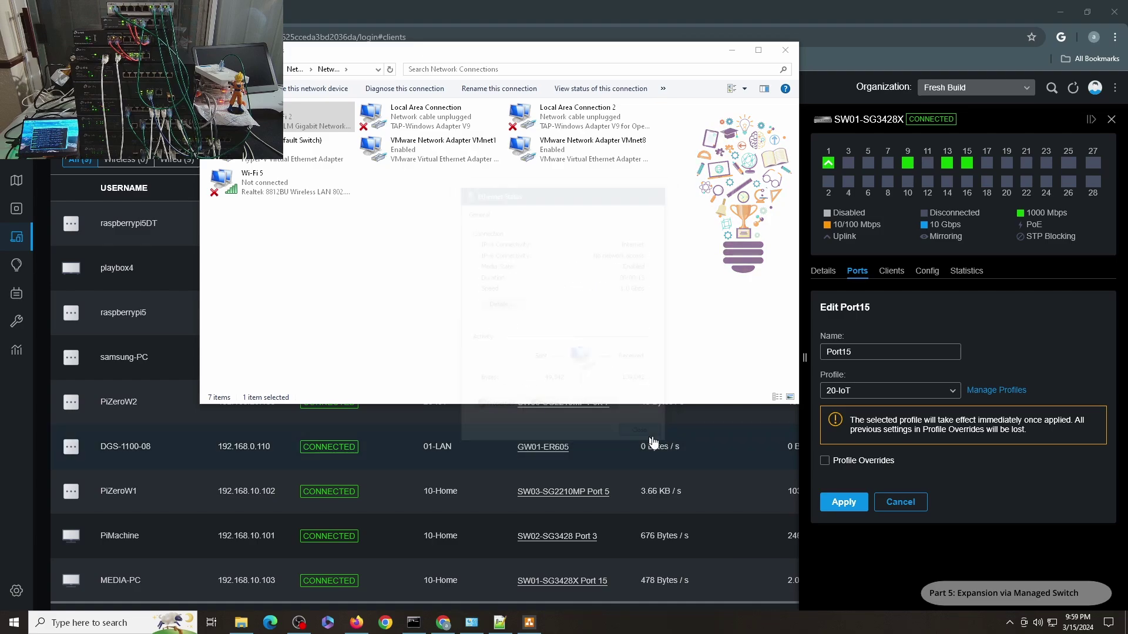
Put Port15 on the 30-Camera port profile and apply it
{"action": "left_click", "coordinate": [858, 393]}
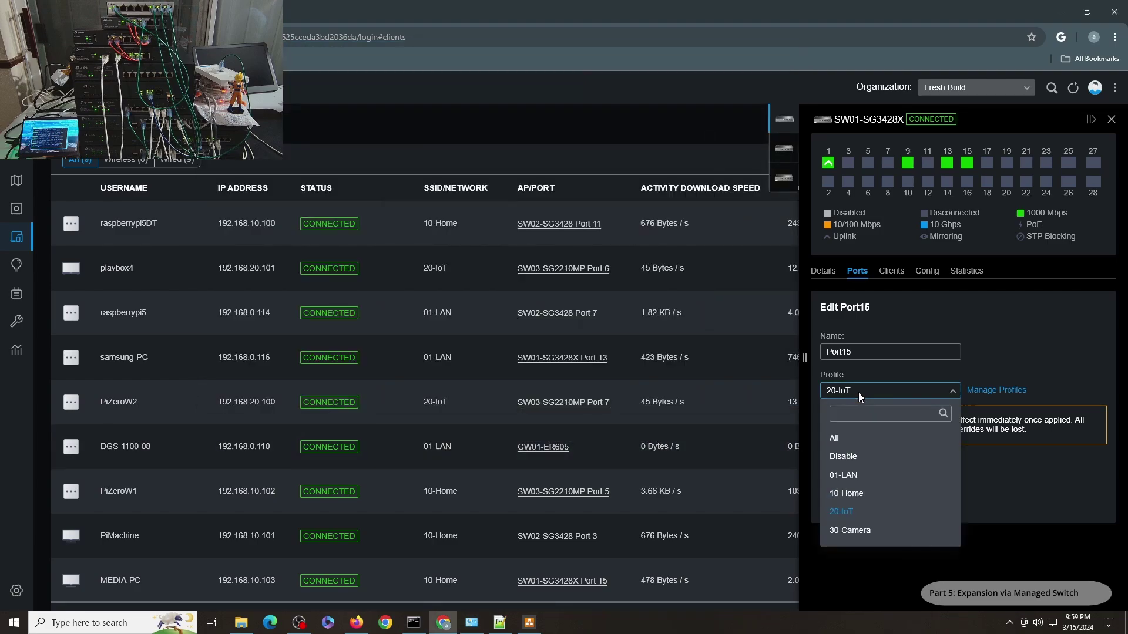
{"action": "left_click", "coordinate": [861, 530]}
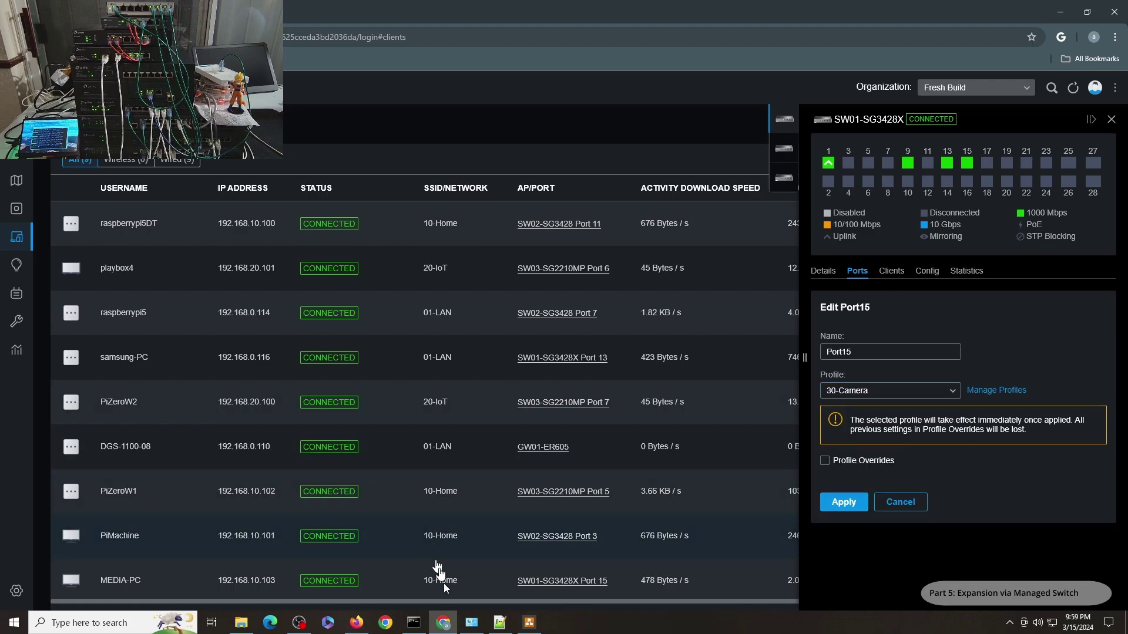
{"action": "left_click", "coordinate": [357, 623]}
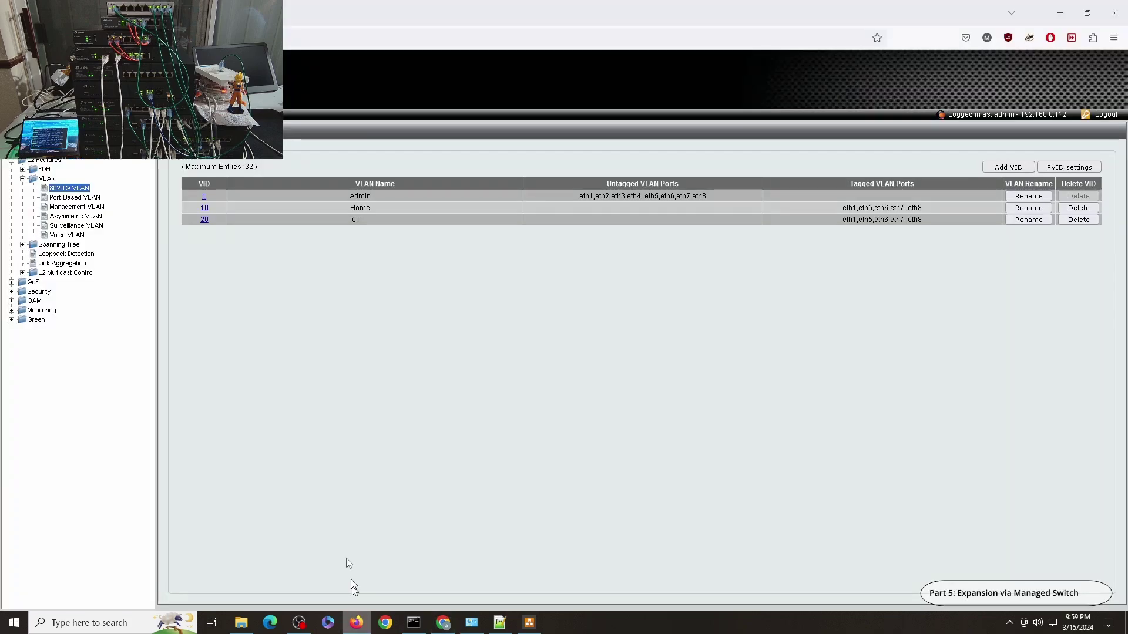
{"action": "left_click", "coordinate": [1060, 13]}
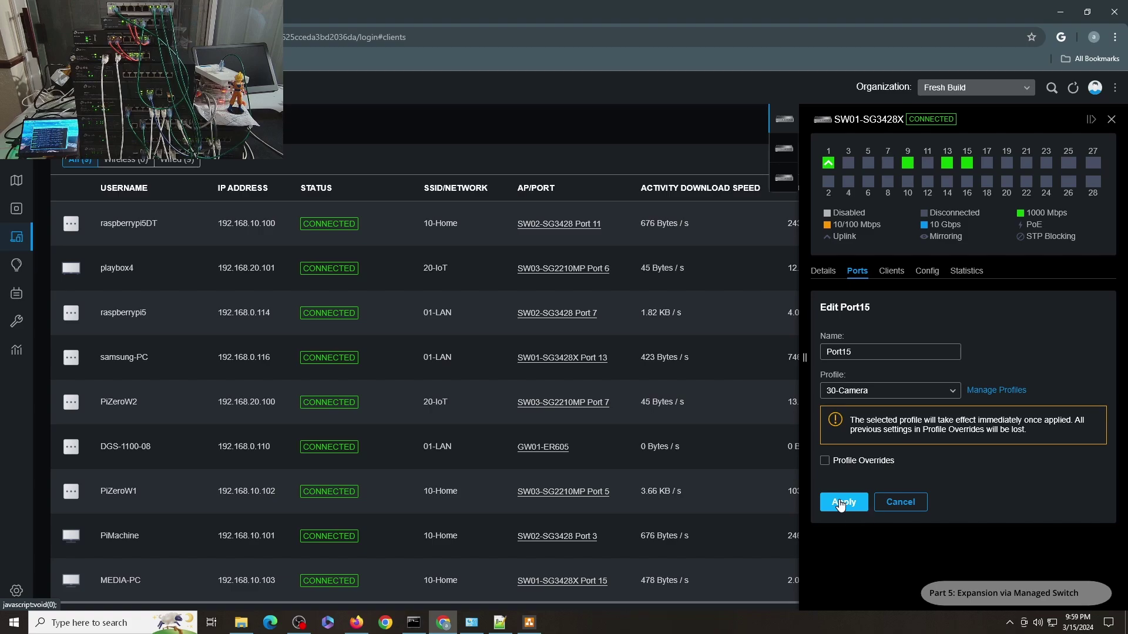
{"action": "left_click", "coordinate": [472, 621]}
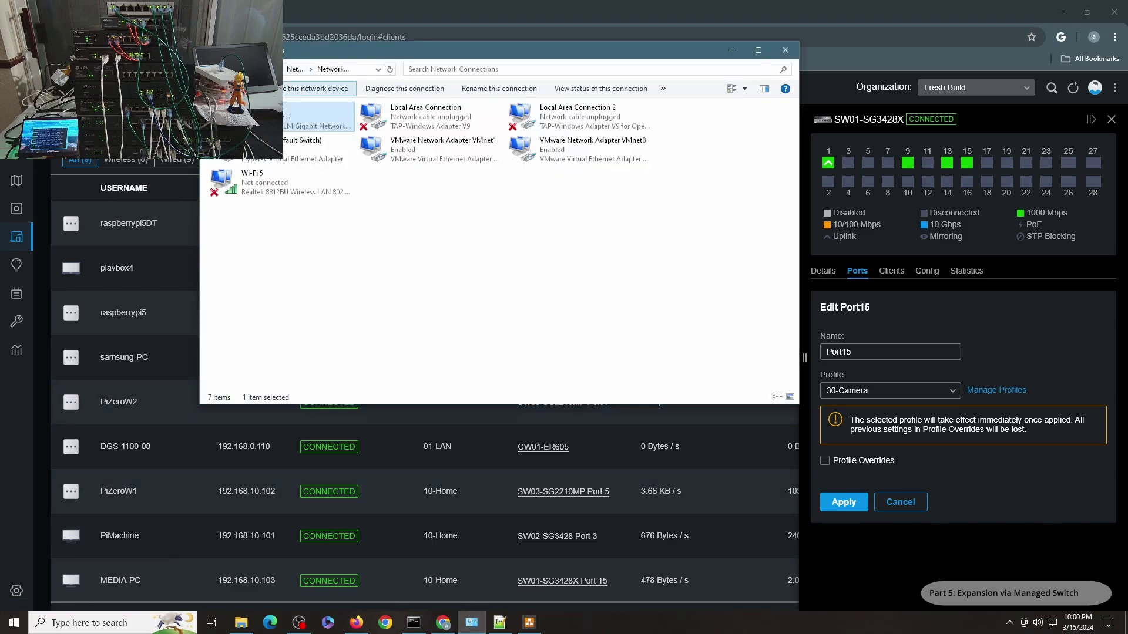
Disable and then re-enable the PC's wired Ethernet adapter
{"action": "right_click", "coordinate": [262, 116]}
{"action": "left_click", "coordinate": [304, 128]}
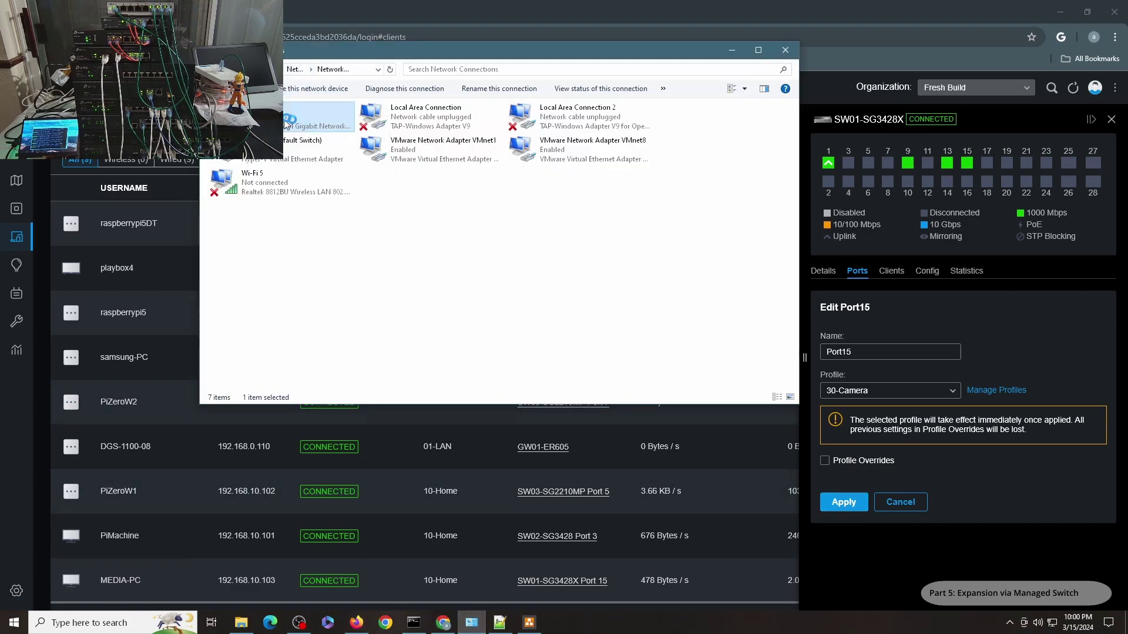
{"action": "right_click", "coordinate": [282, 115]}
{"action": "left_click", "coordinate": [286, 123]}
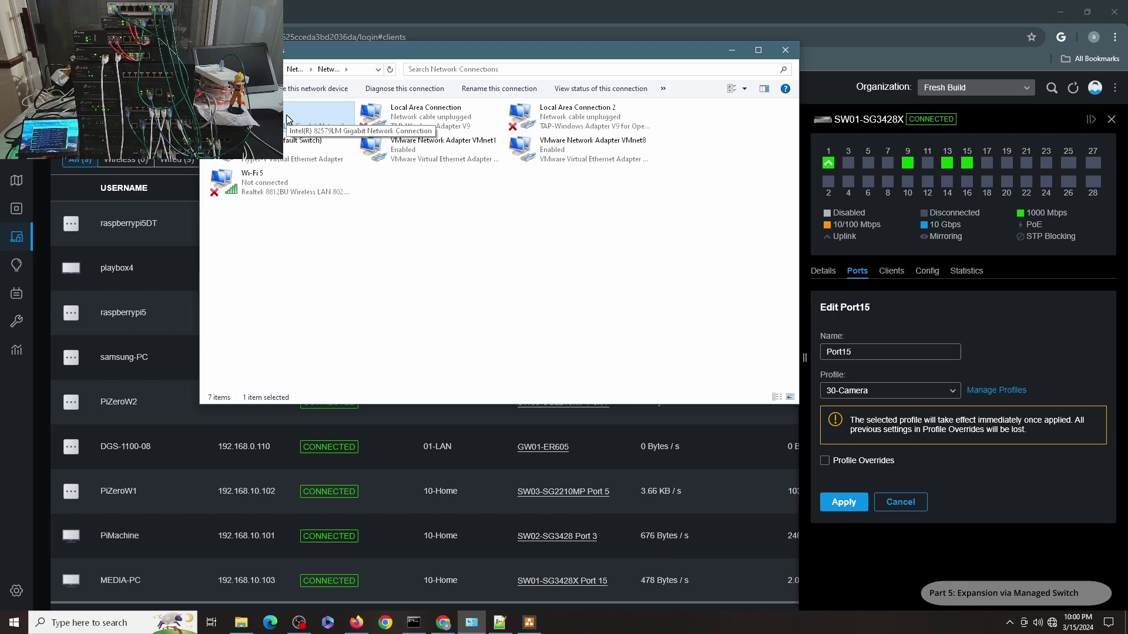
Check the Ethernet details, which show only a self-assigned 169.254.69.112 address
{"action": "double_click", "coordinate": [286, 115]}
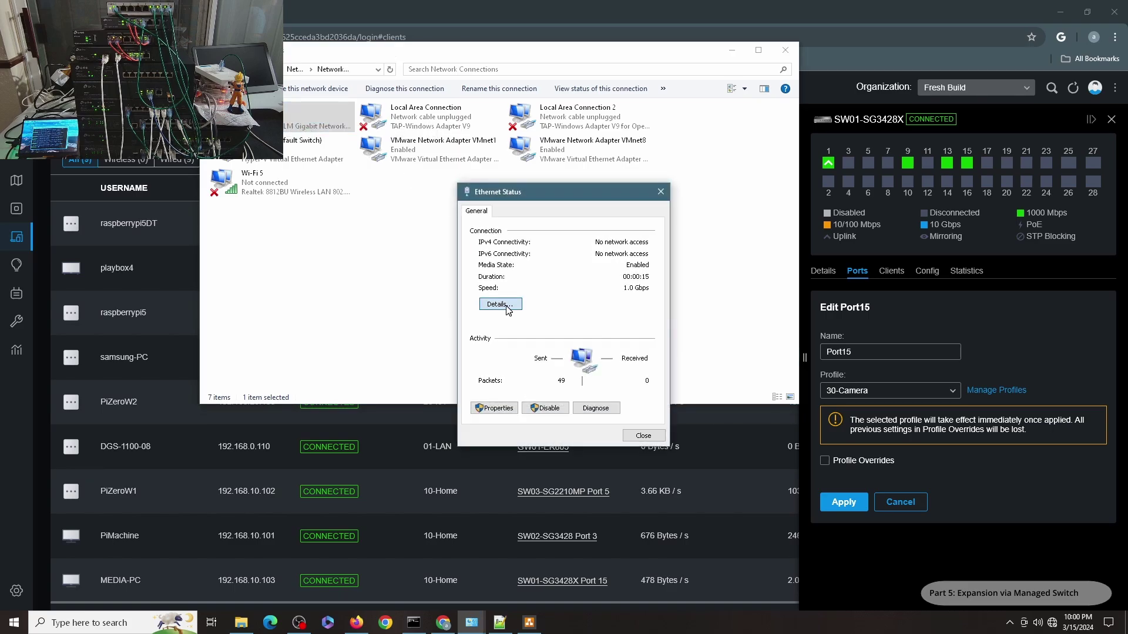
{"action": "left_click", "coordinate": [491, 299]}
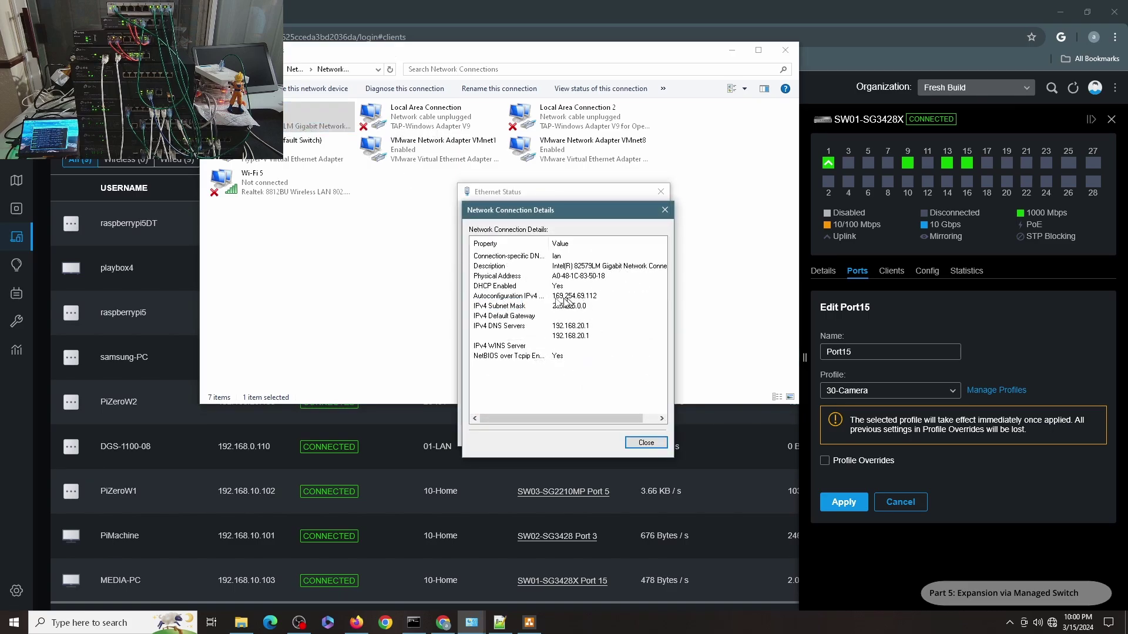
{"action": "left_click", "coordinate": [646, 442]}
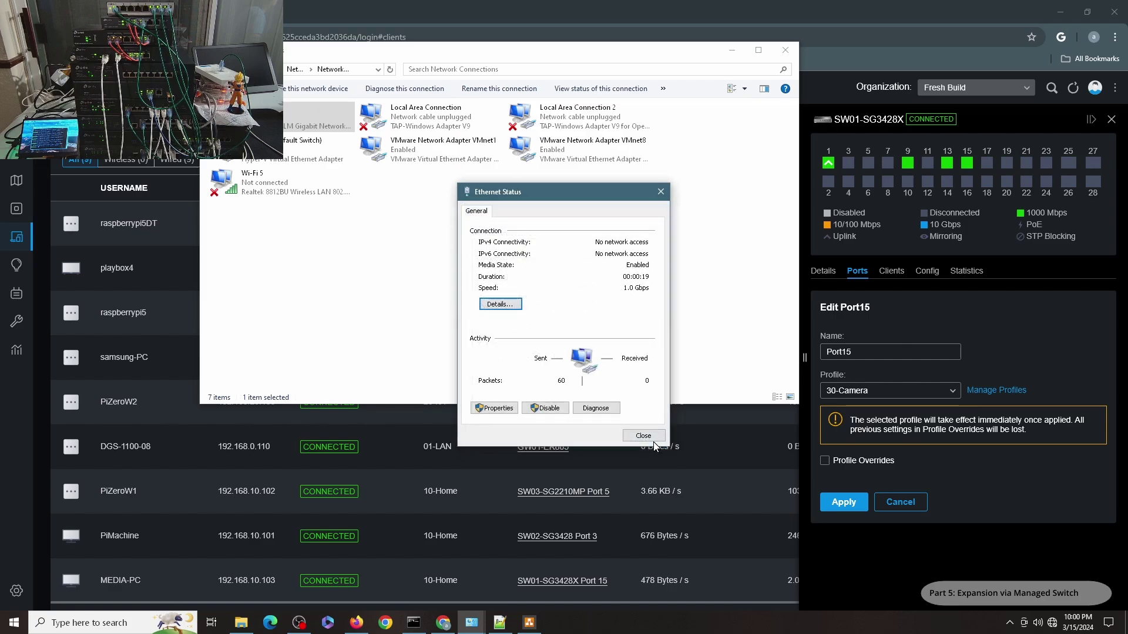
{"action": "left_click", "coordinate": [645, 440]}
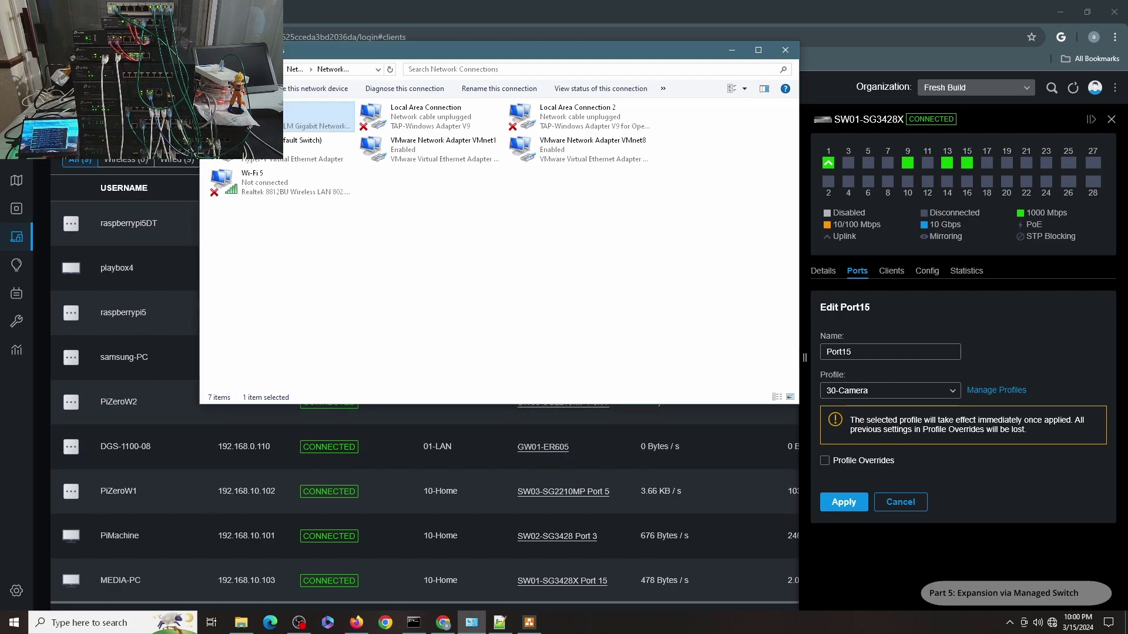
{"action": "left_click", "coordinate": [170, 12]}
Test internet access by loading cnn.com, and view the controller's statistics
{"action": "type", "text": "cnn"}
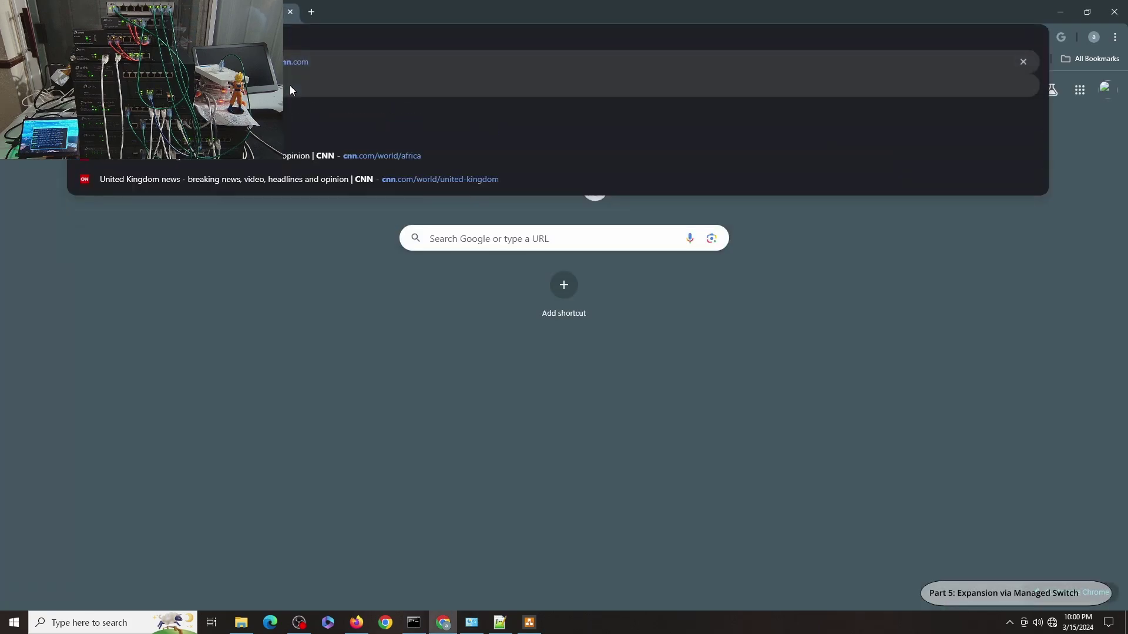
{"action": "key", "text": "Return"}
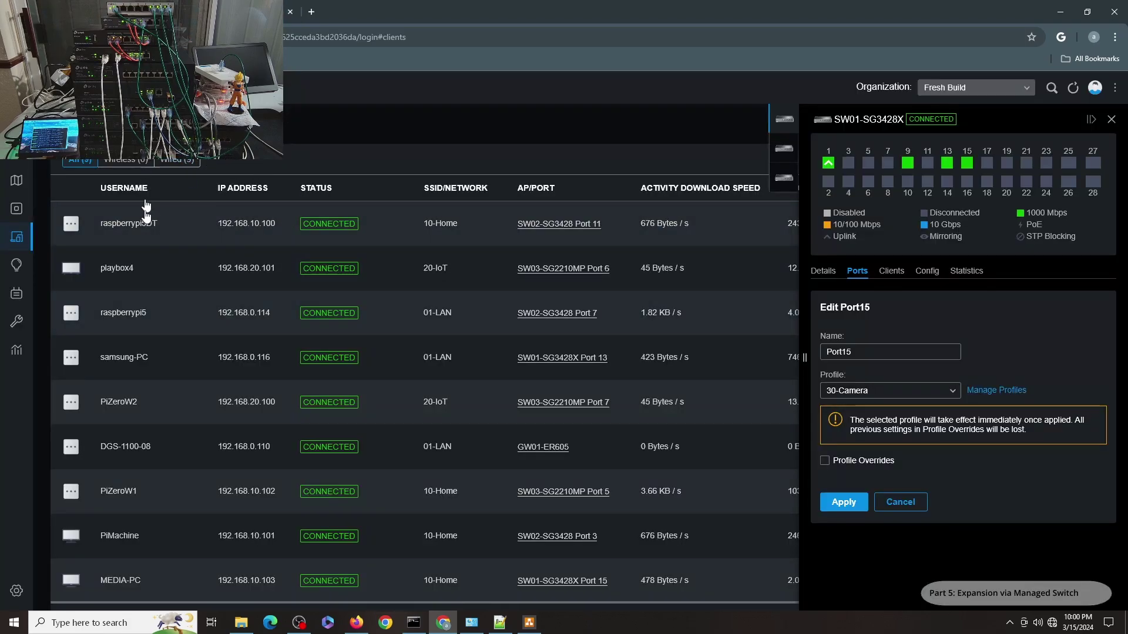
{"action": "left_click", "coordinate": [36, 156]}
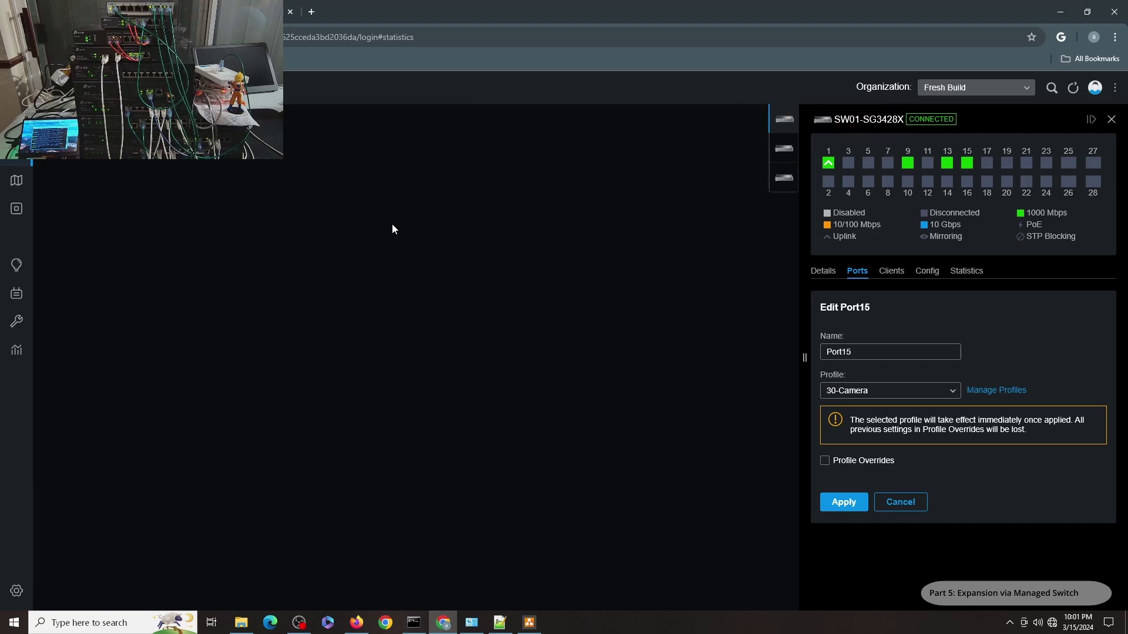
Recheck Ethernet details (192.168.0.112, gateway 192.168.0.1) and refresh the Omada switch port list
{"action": "left_click", "coordinate": [472, 623]}
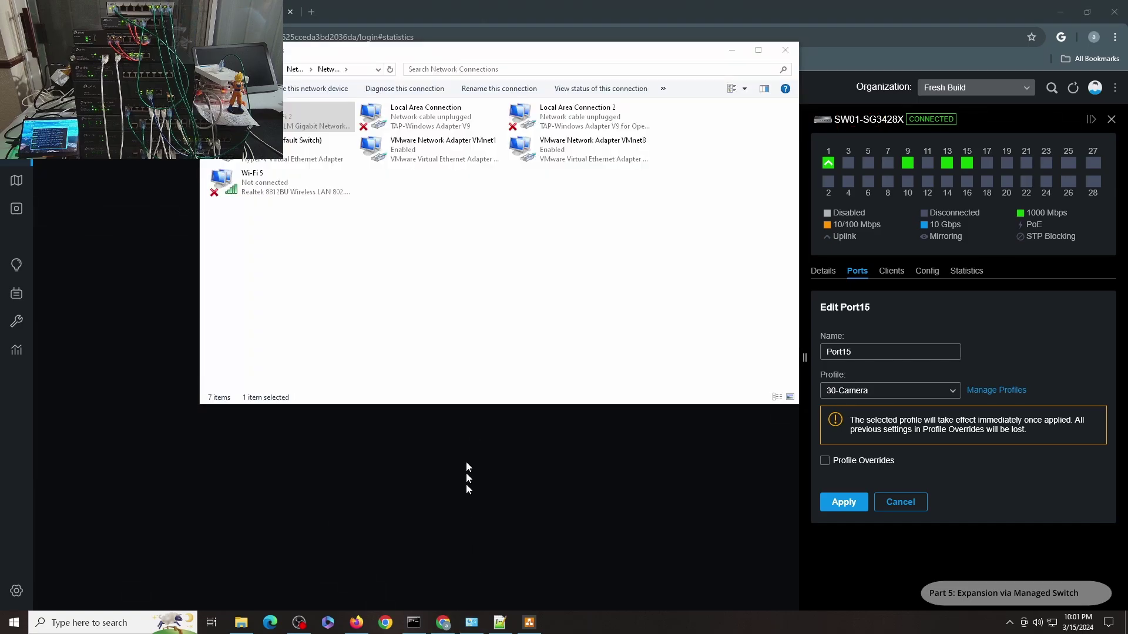
{"action": "double_click", "coordinate": [287, 128]}
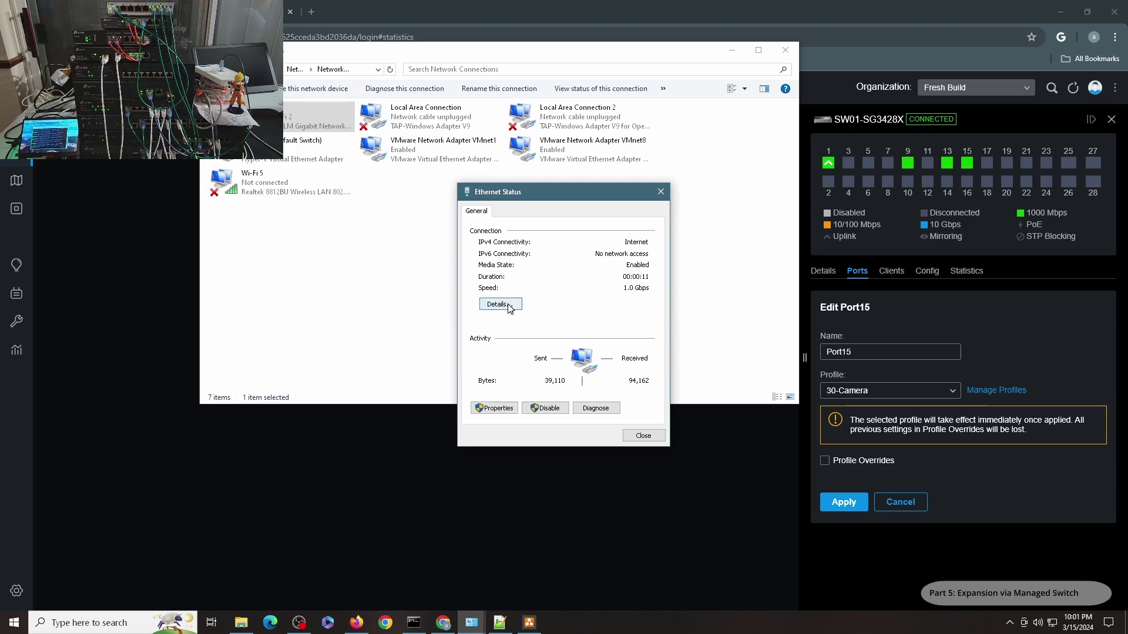
{"action": "left_click", "coordinate": [497, 305]}
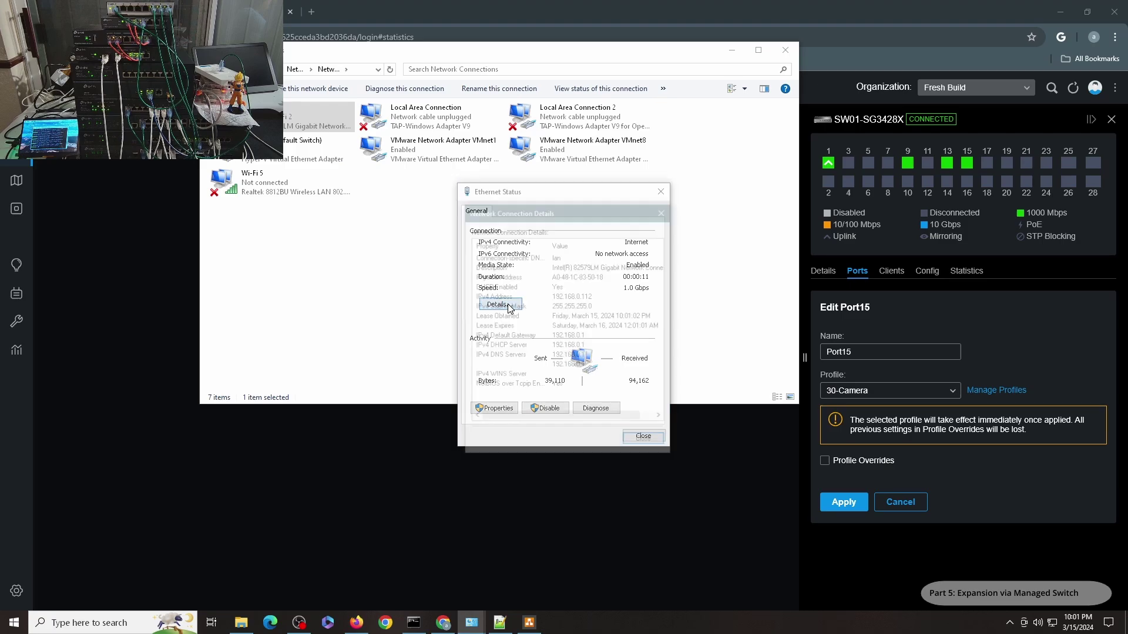
{"action": "left_click", "coordinate": [645, 442]}
{"action": "left_click", "coordinate": [645, 438]}
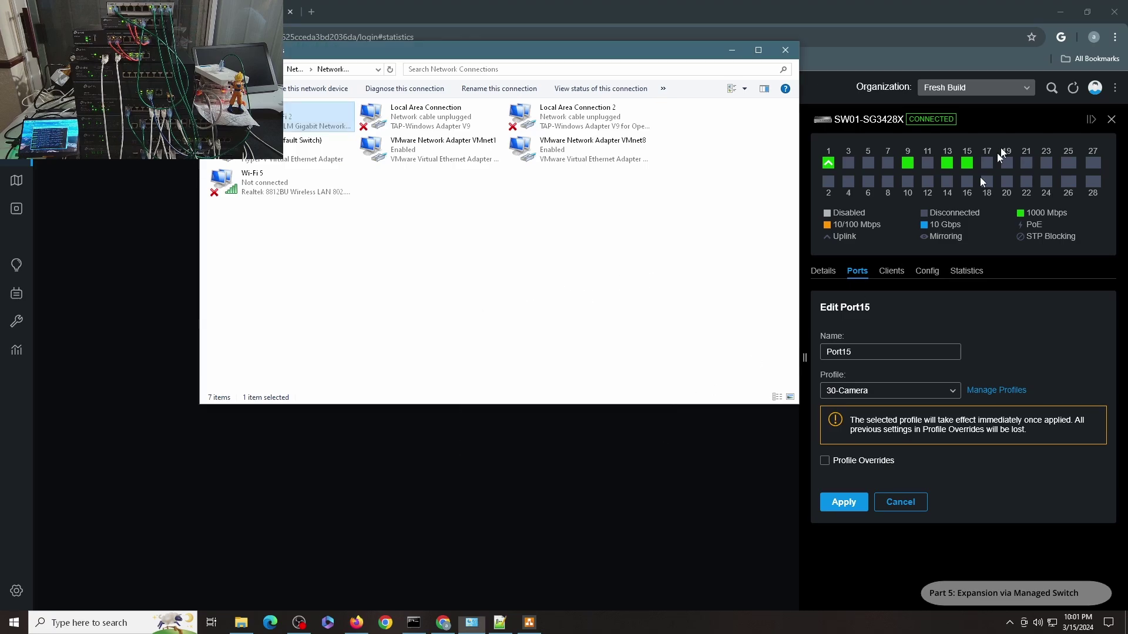
{"action": "left_click", "coordinate": [1073, 88]}
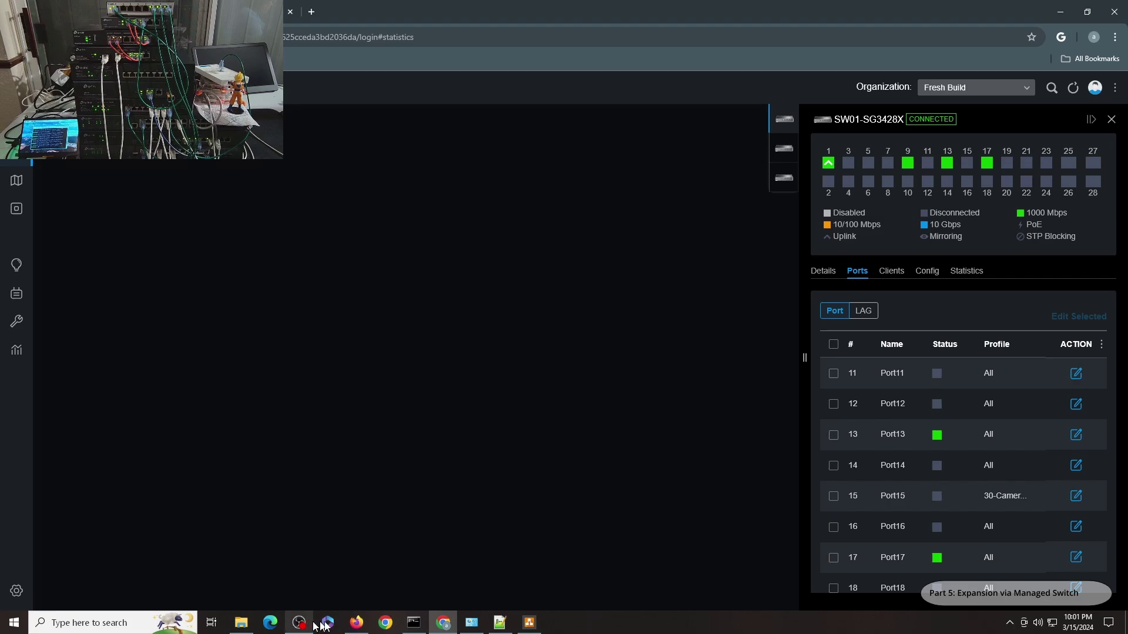
{"action": "left_click", "coordinate": [357, 623]}
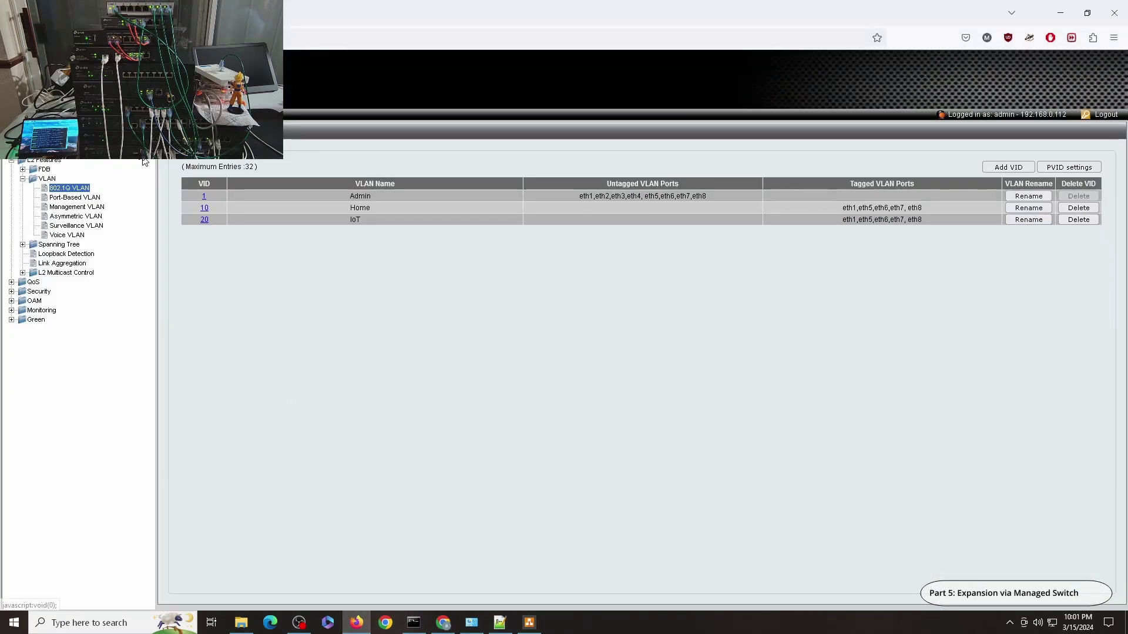
Log back into the D-Link switch with its password and open the 802.1Q VLAN page
{"action": "key", "text": "F5"}
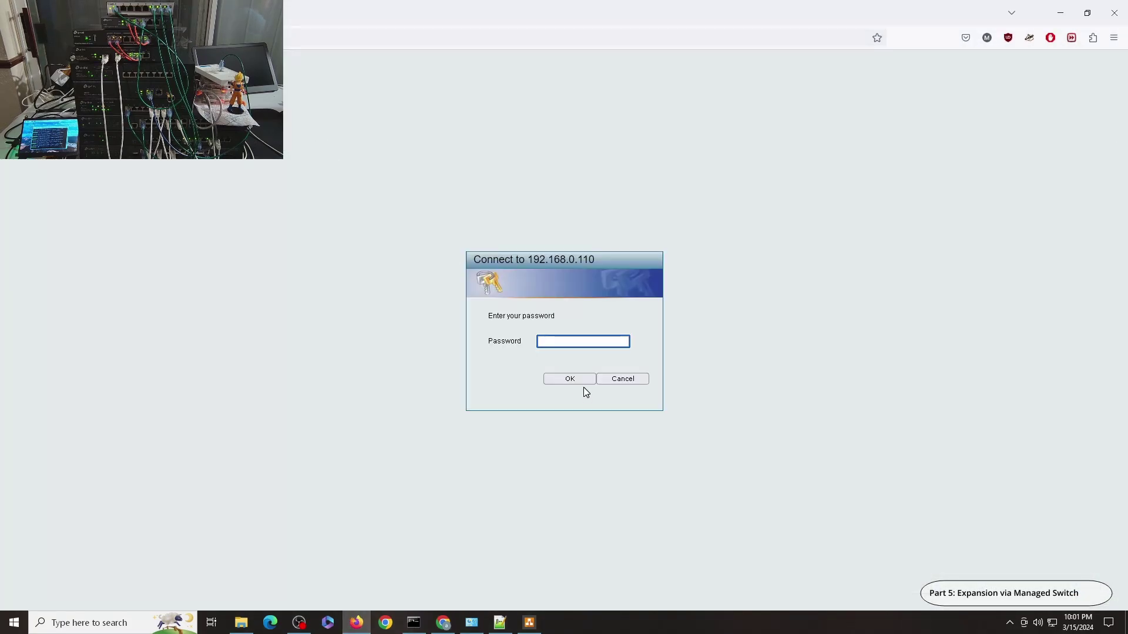
{"action": "type", "text": "••••••••"}
{"action": "key", "text": "Return"}
{"action": "left_click", "coordinate": [44, 160]}
{"action": "left_click", "coordinate": [47, 179]}
{"action": "left_click", "coordinate": [82, 188]}
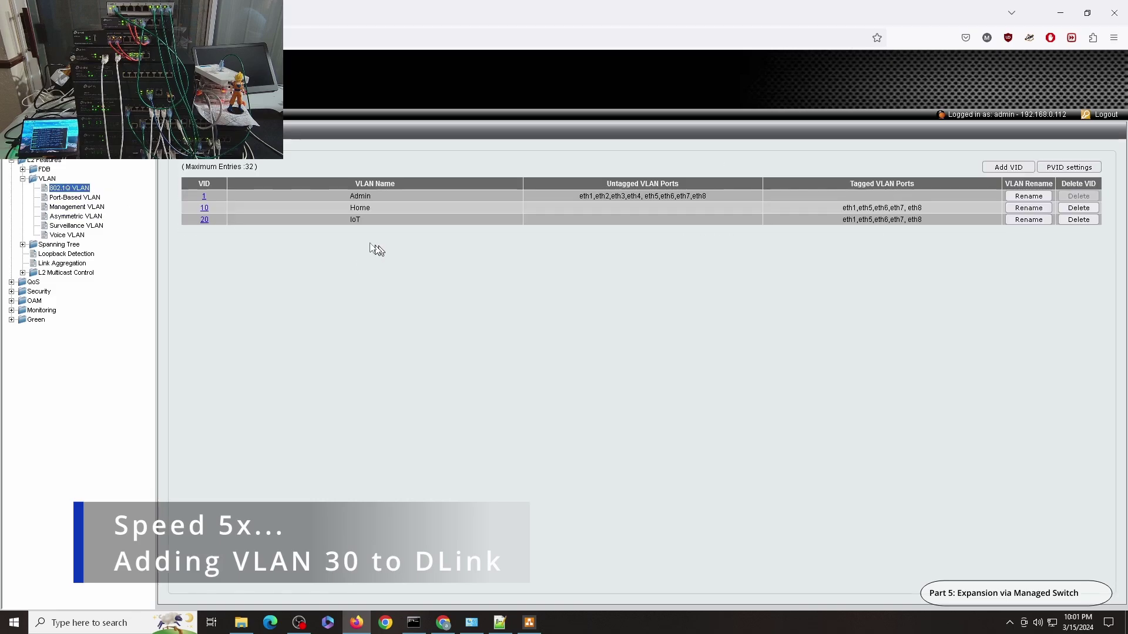
Add VLAN 30 'Camera' tagged on eth1 and eth5–eth8, then save to flash
{"action": "left_click", "coordinate": [1010, 167]}
{"action": "left_click", "coordinate": [333, 167]}
{"action": "type", "text": "30"}
{"action": "key", "text": "Tab"}
{"action": "type", "text": "Camera"}
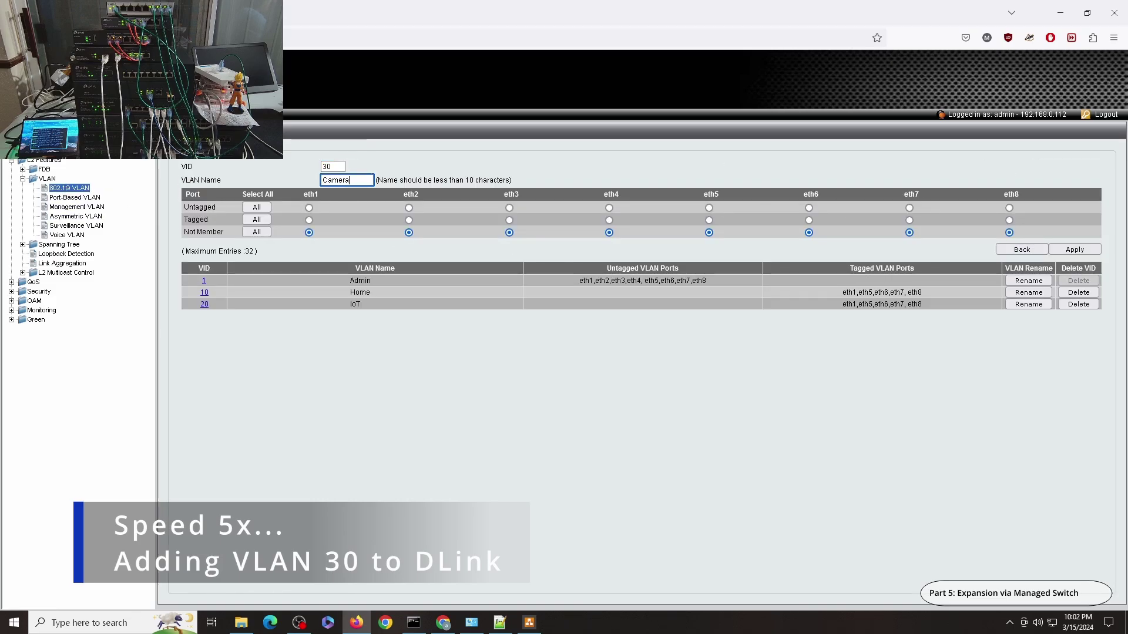
{"action": "left_click", "coordinate": [309, 220]}
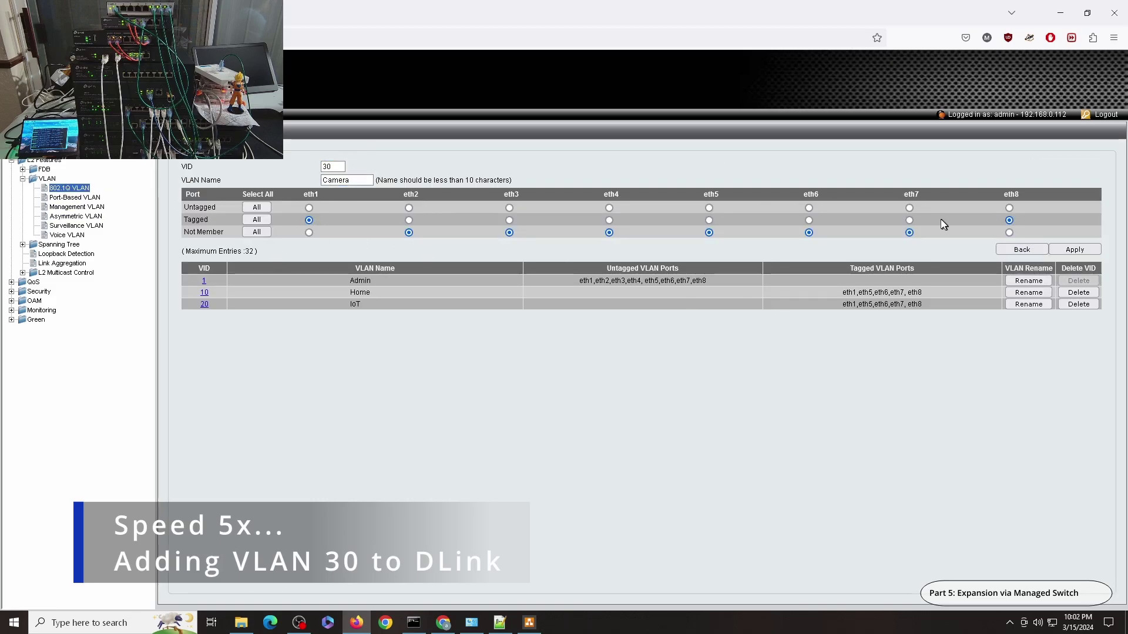
{"action": "left_click", "coordinate": [1061, 250]}
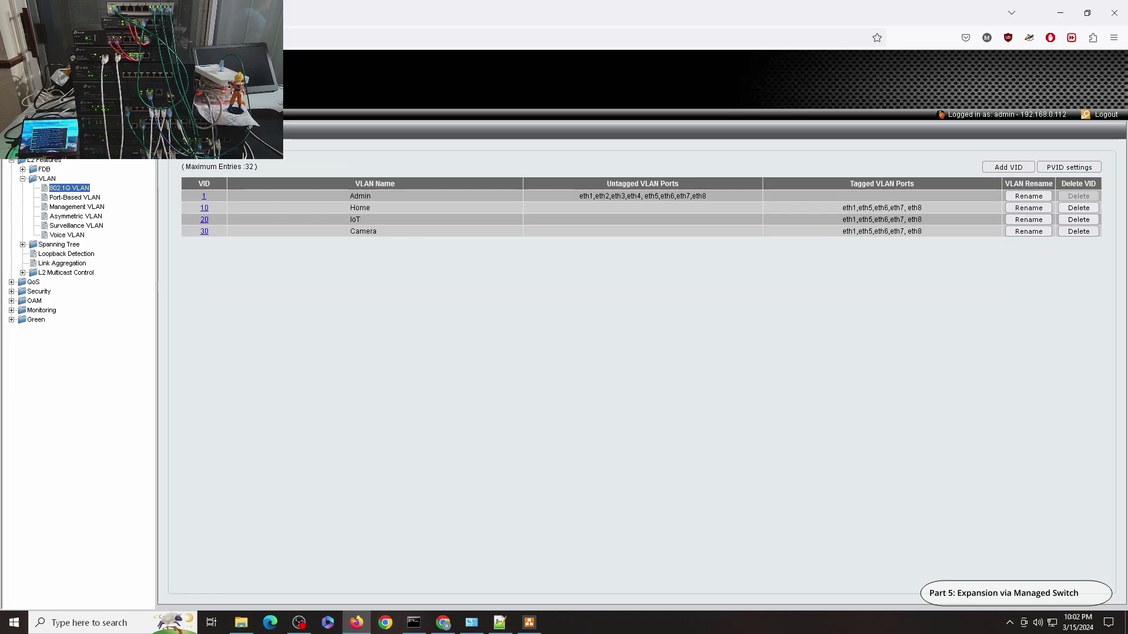
{"action": "left_click", "coordinate": [37, 145]}
{"action": "left_click", "coordinate": [1033, 169]}
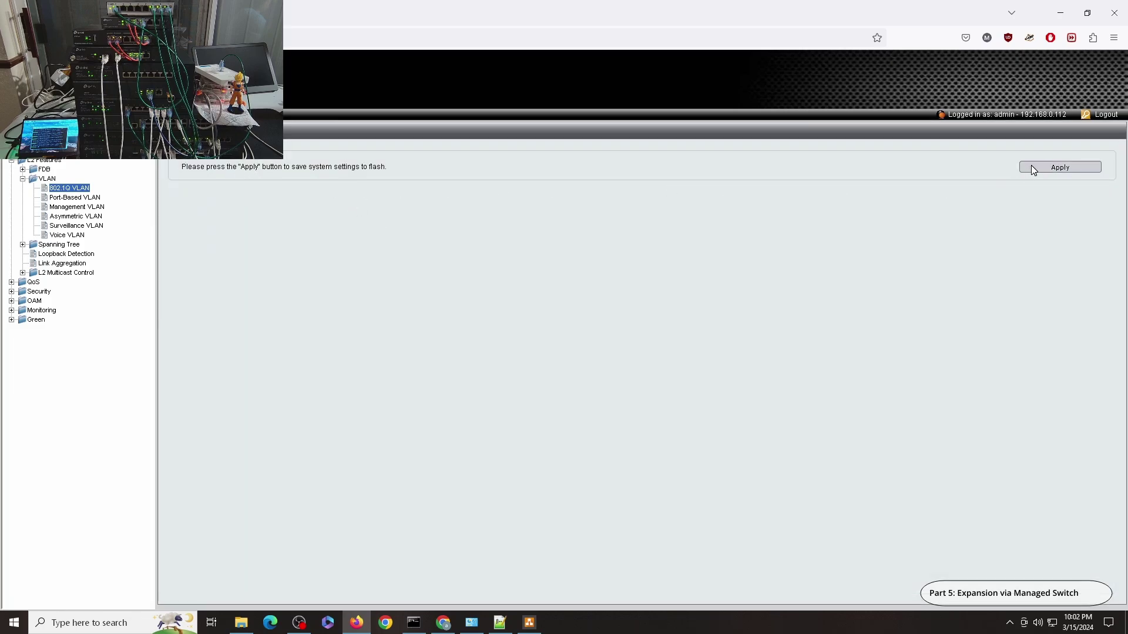
Run a continuous 'ping google.com -t' in Command Prompt and return to Omada
{"action": "left_click", "coordinate": [414, 623]}
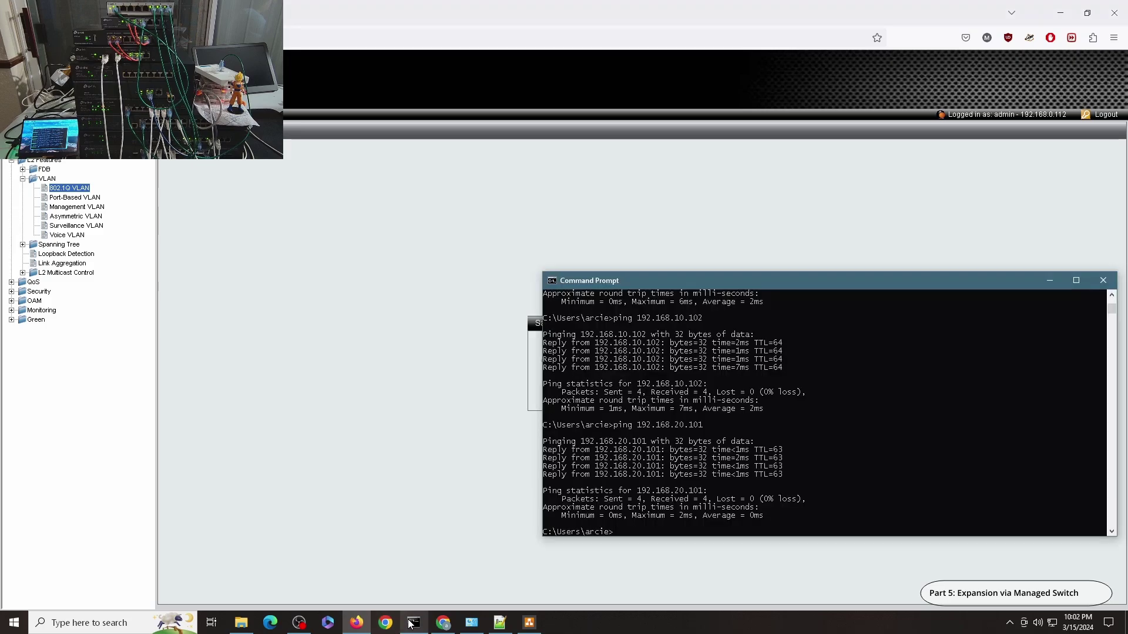
{"action": "type", "text": "ping google."}
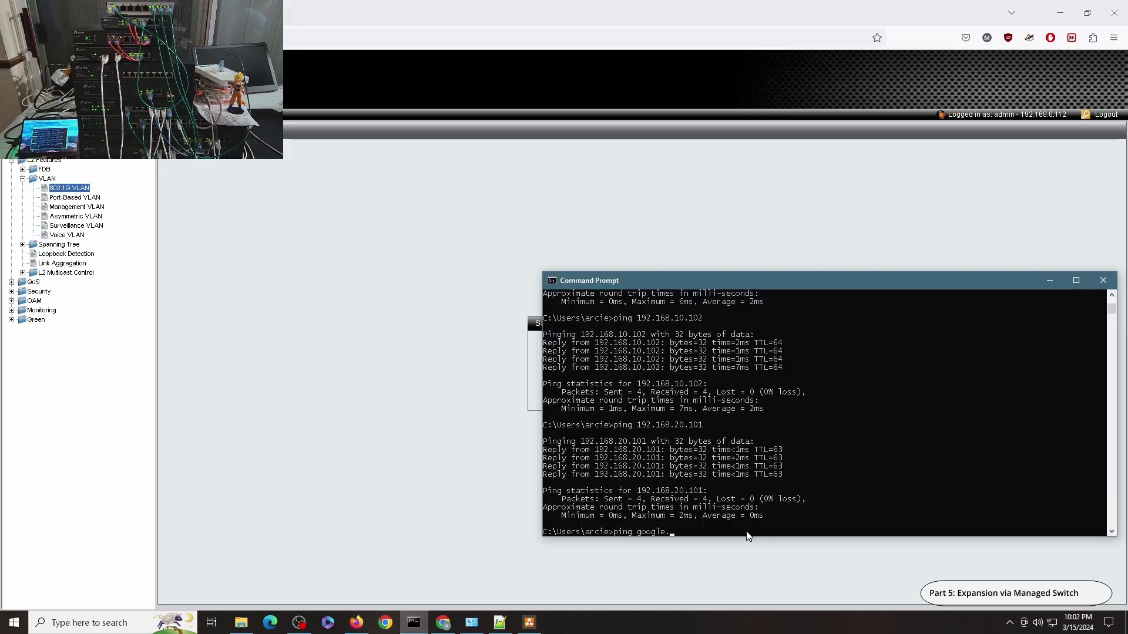
{"action": "type", "text": "com -t"}
{"action": "key", "text": "Return"}
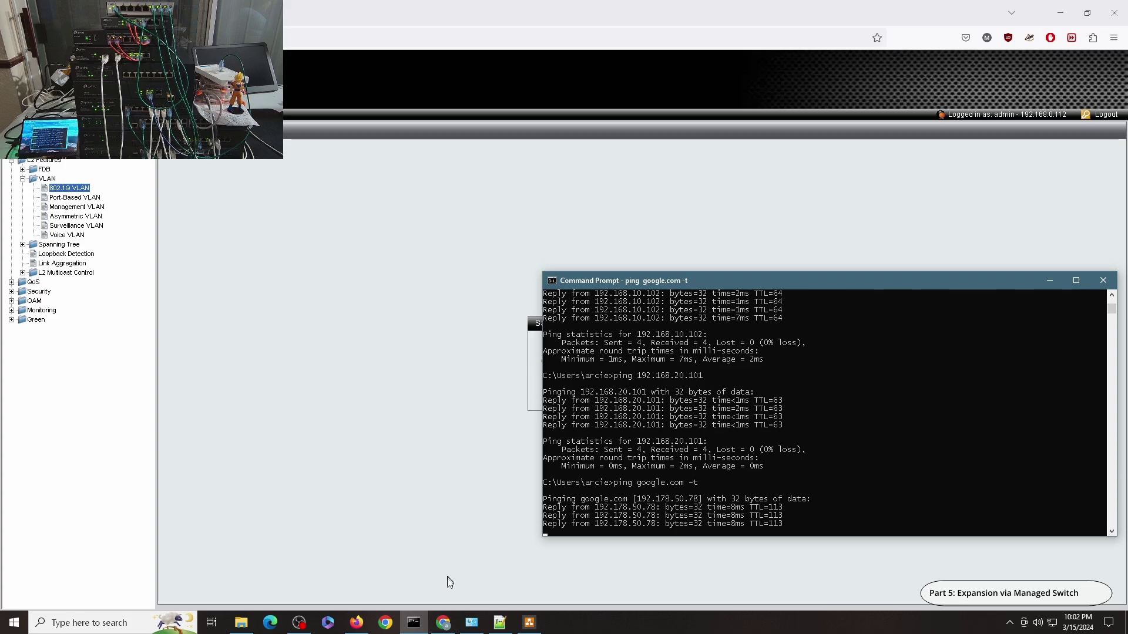
{"action": "left_click", "coordinate": [448, 622]}
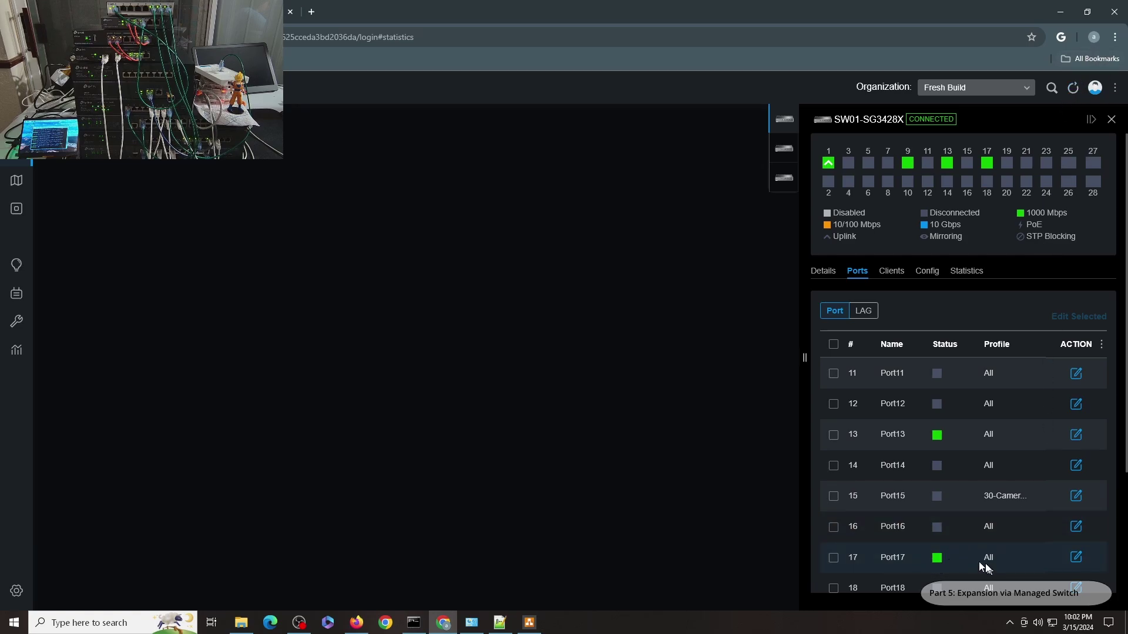
Check the Ethernet details: IPv4 192.168.30.100 with gateway 192.168.30.1
{"action": "left_click", "coordinate": [472, 621]}
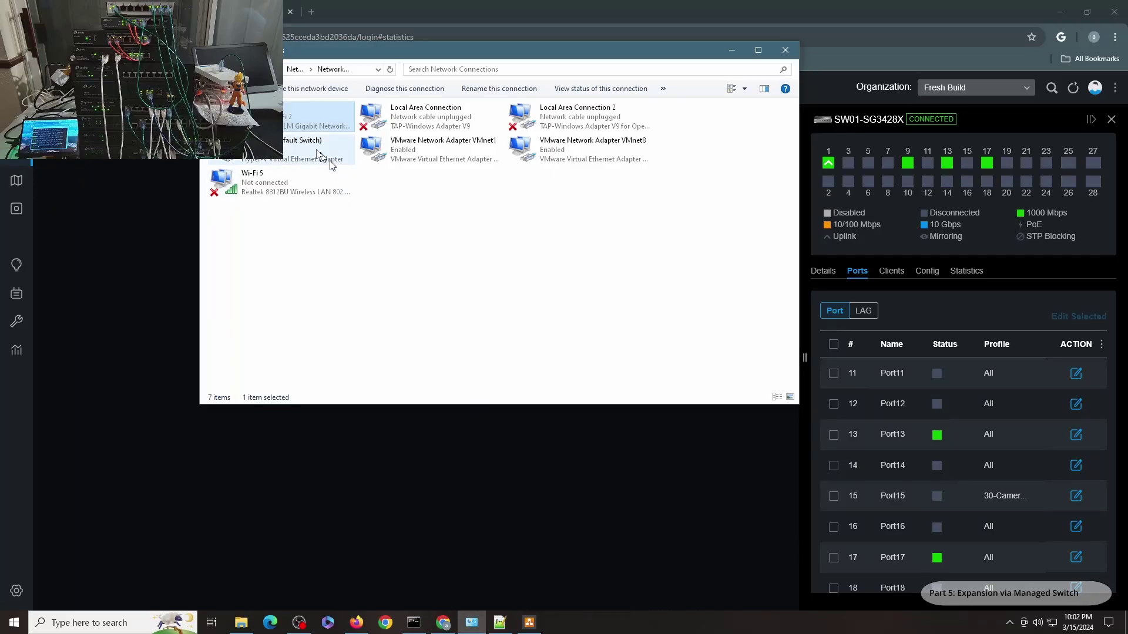
{"action": "double_click", "coordinate": [284, 132]}
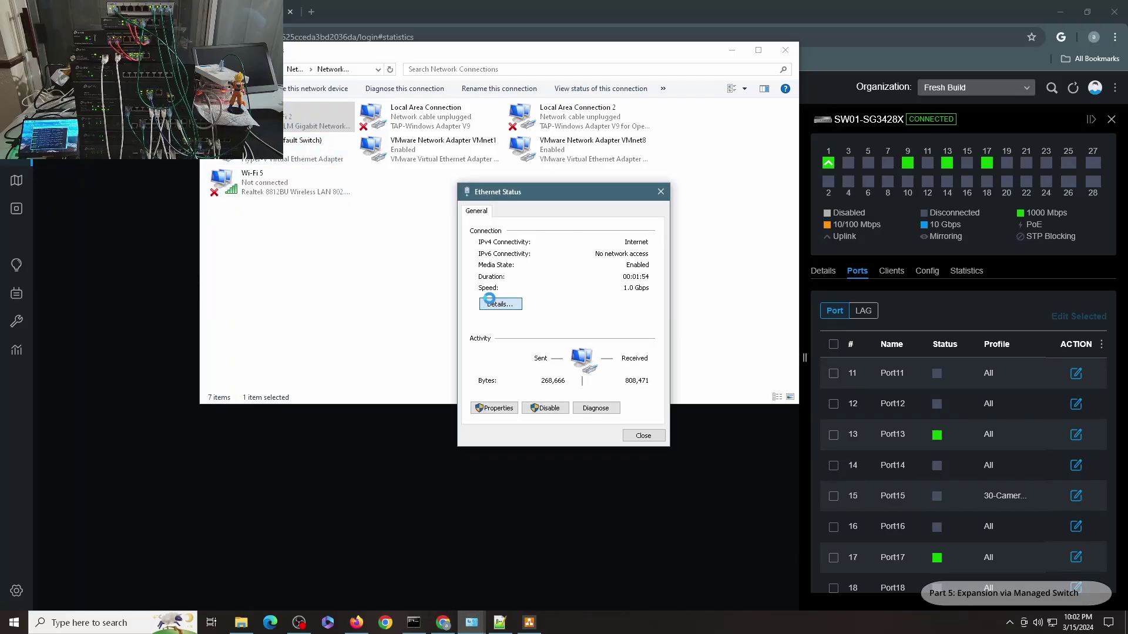
{"action": "left_click", "coordinate": [492, 299]}
{"action": "left_click", "coordinate": [646, 443]}
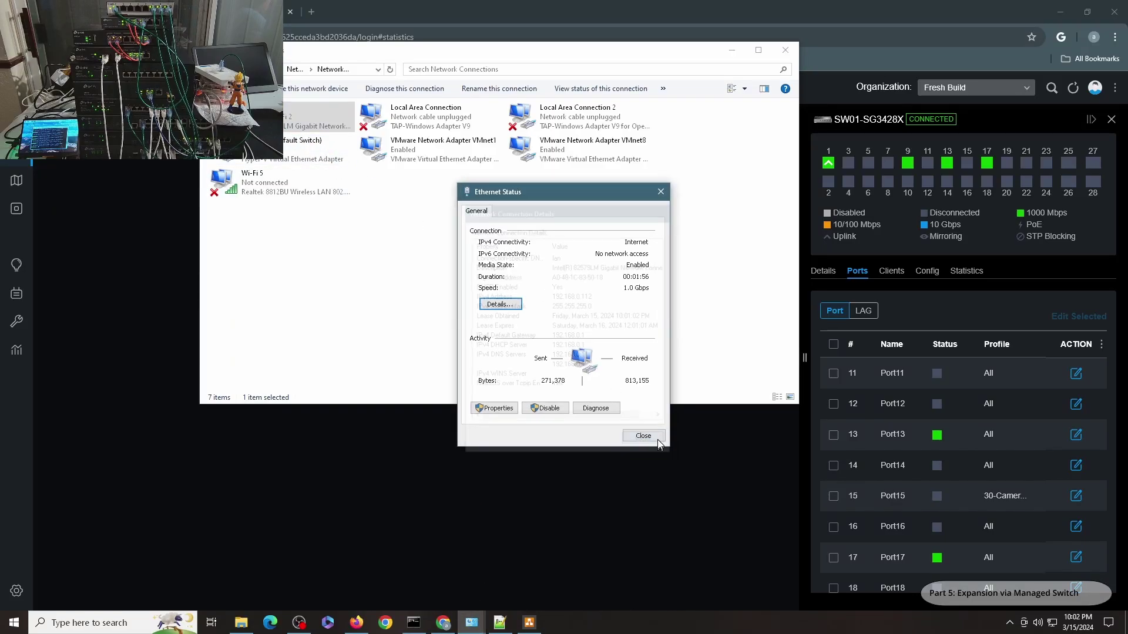
{"action": "left_click", "coordinate": [652, 435]}
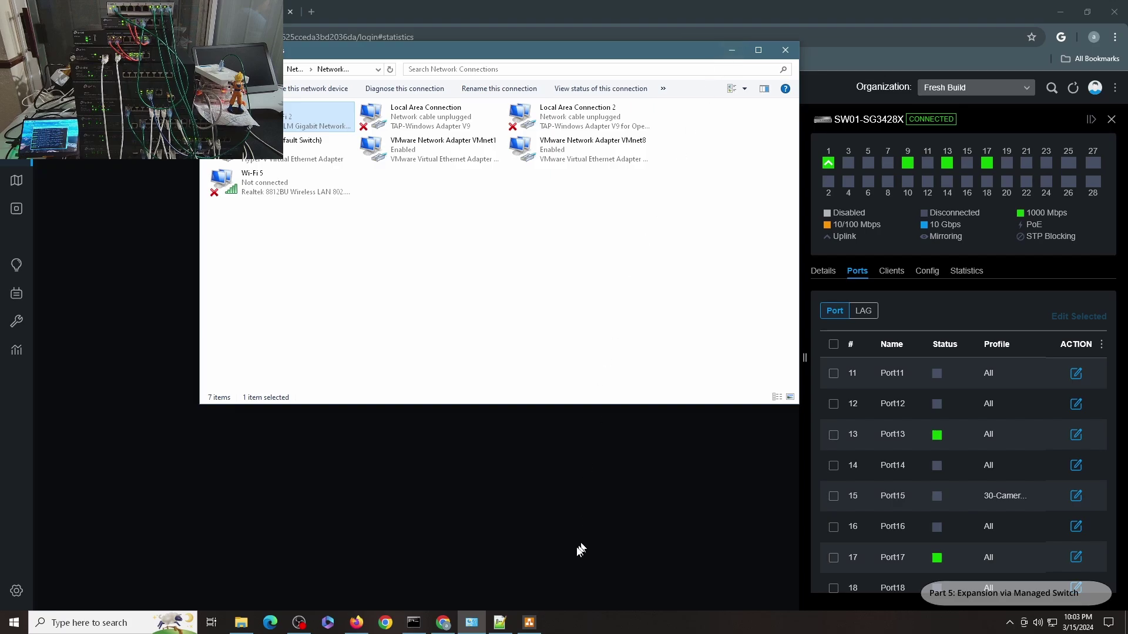
Look at the running ping, then recheck the Ethernet details once more
{"action": "left_click", "coordinate": [414, 621]}
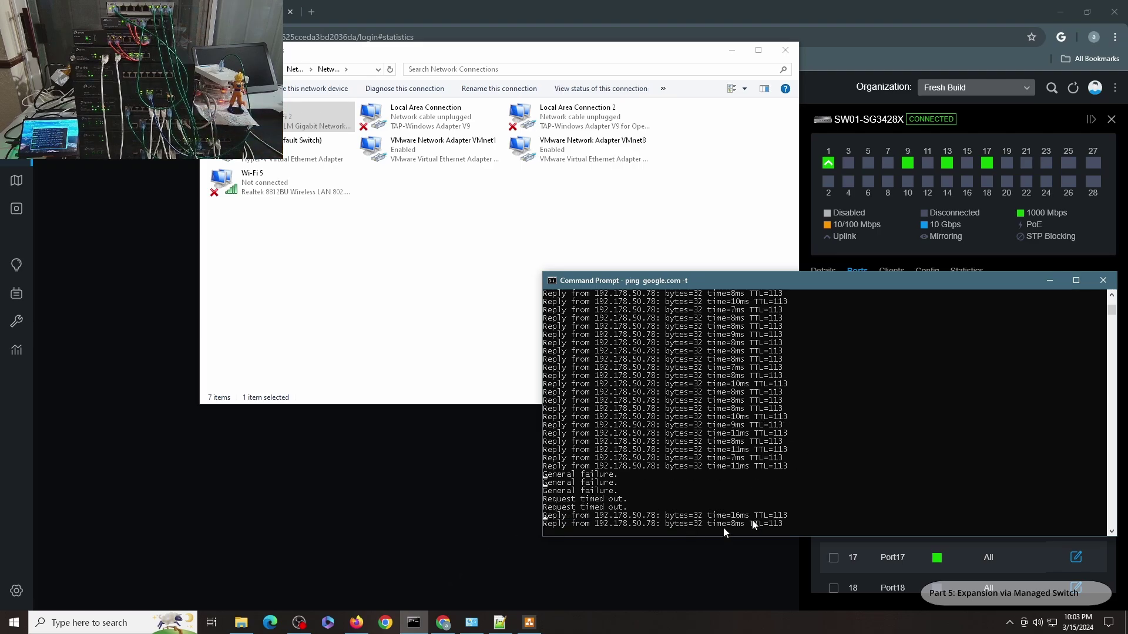
{"action": "double_click", "coordinate": [317, 123]}
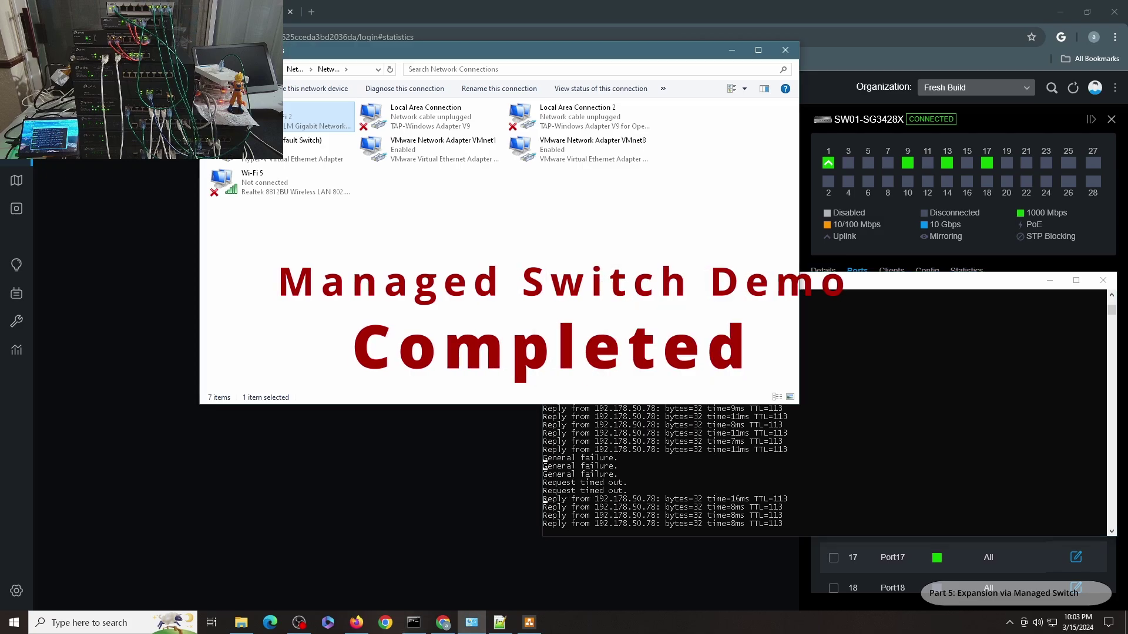
{"action": "left_click", "coordinate": [499, 303]}
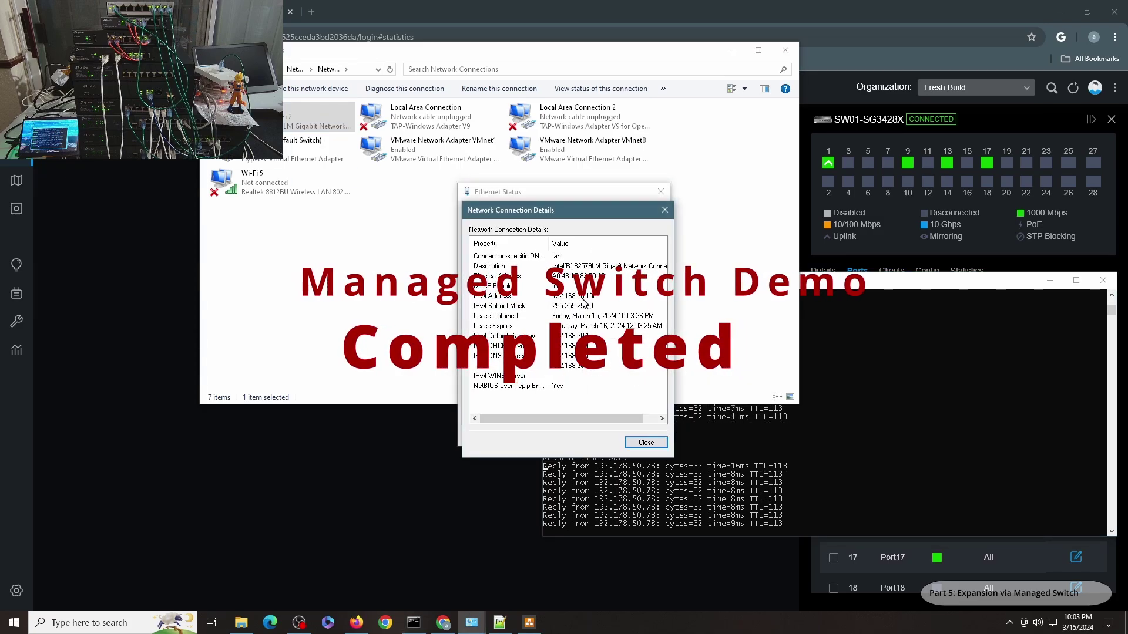
{"action": "left_click", "coordinate": [646, 443]}
{"action": "left_click", "coordinate": [643, 435]}
{"action": "left_click", "coordinate": [783, 442]}
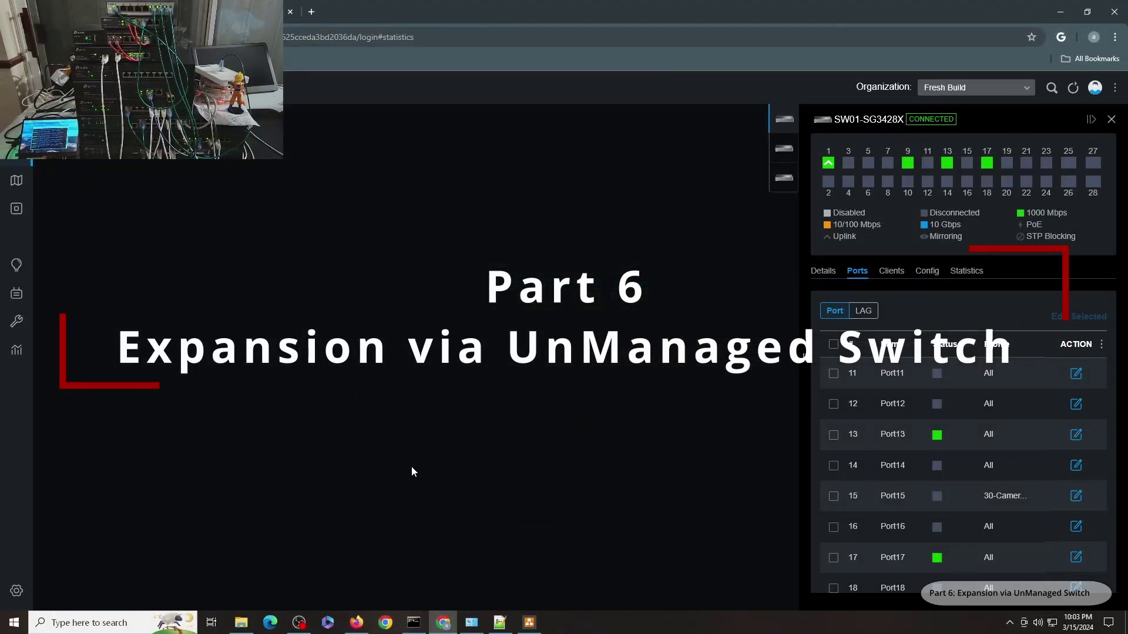
Show the adopted devices list: gateway, three switches and the access point
{"action": "mouse_move", "coordinate": [43, 209]}
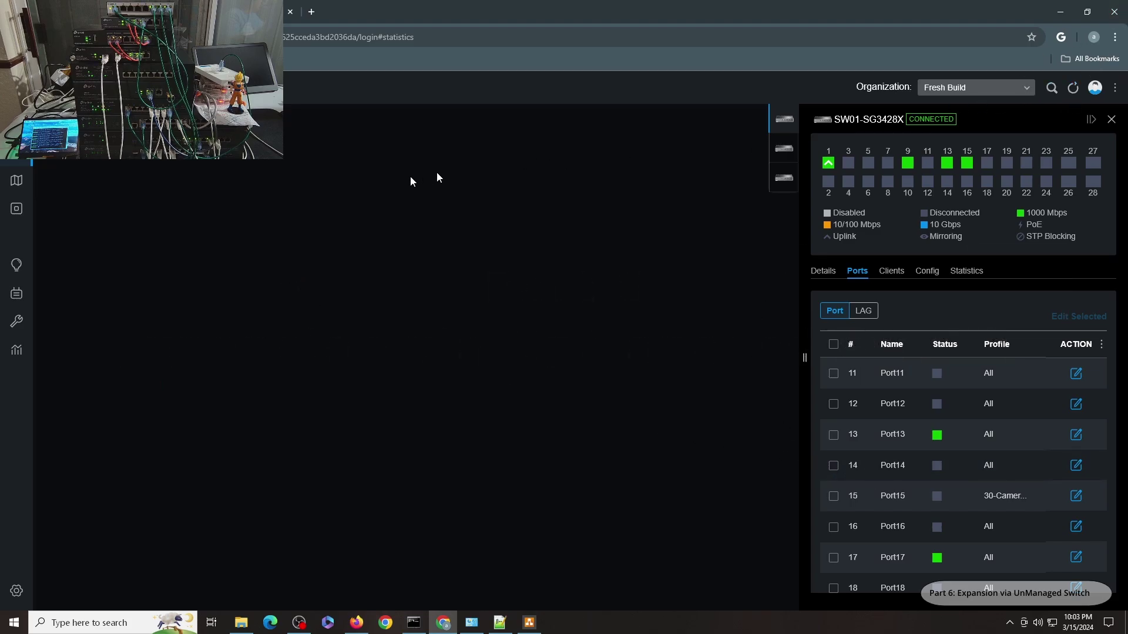
{"action": "mouse_move", "coordinate": [19, 170]}
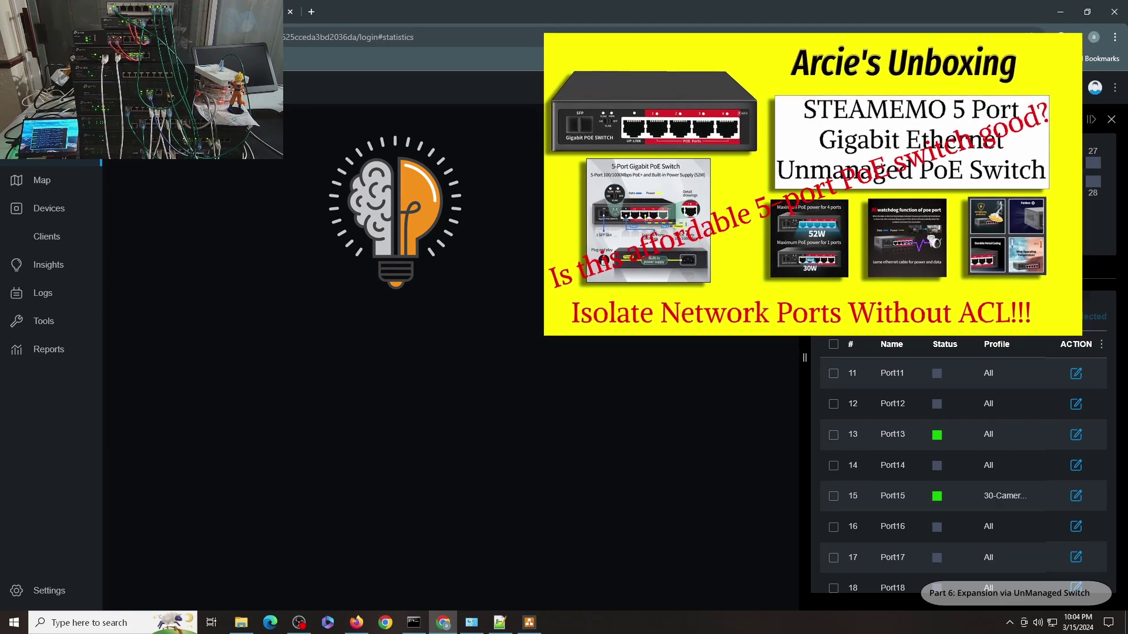
{"action": "left_click", "coordinate": [74, 212]}
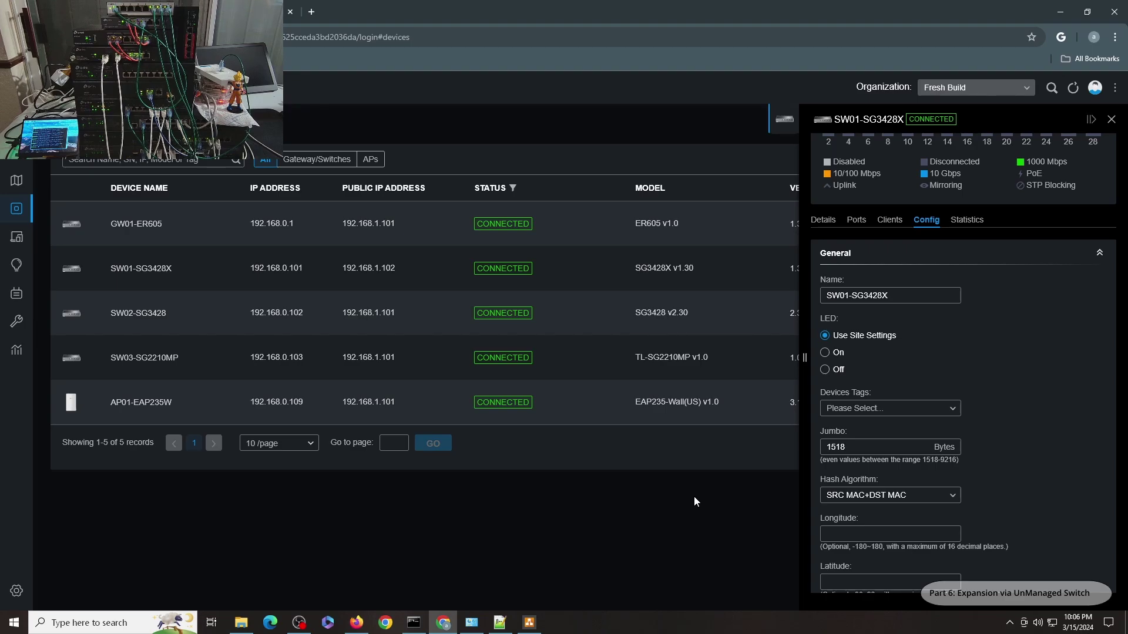
Reboot AP01-EAP235W, SW03-SG2210MP, SW02-SG3428, SW01-SG3428X and GW01-ER605
{"action": "left_click", "coordinate": [1089, 121]}
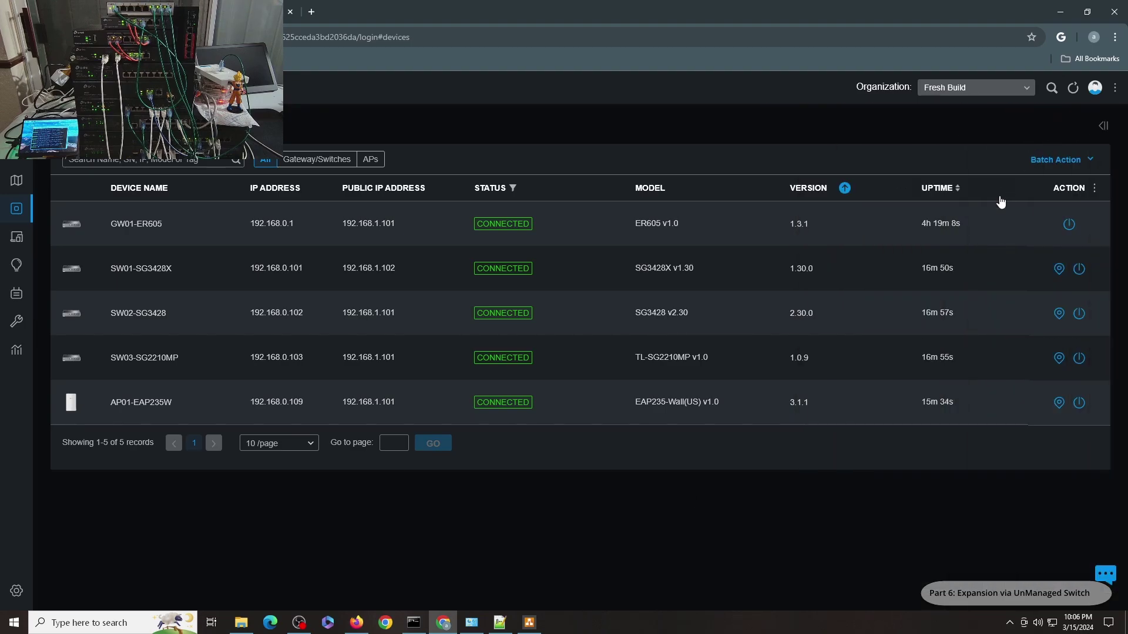
{"action": "left_click", "coordinate": [1080, 403]}
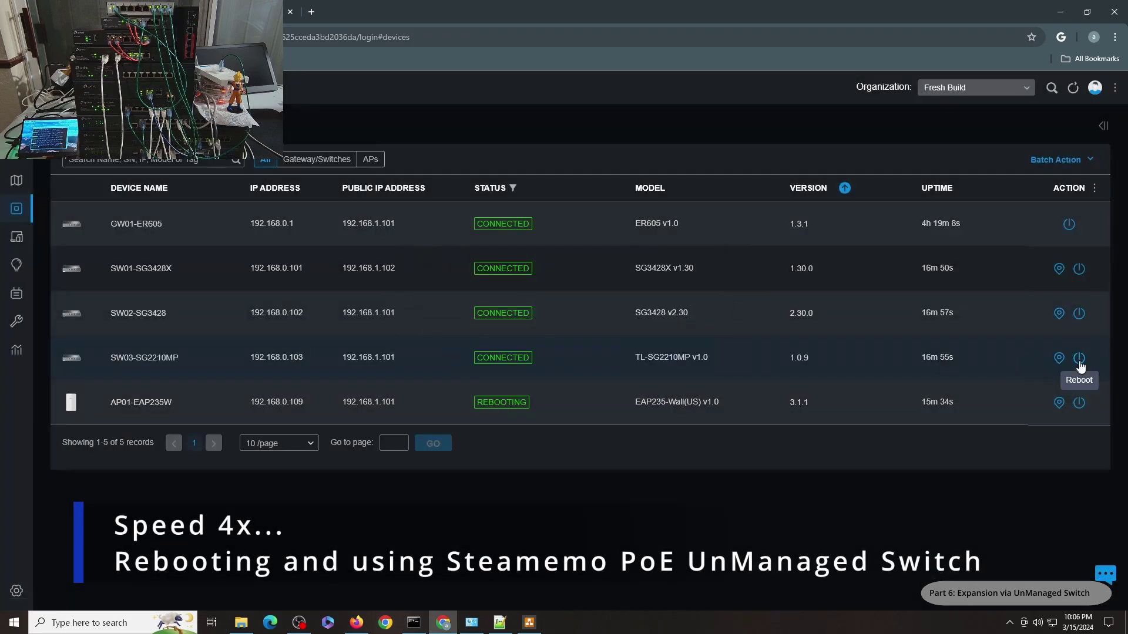
{"action": "left_click", "coordinate": [1080, 358]}
{"action": "left_click", "coordinate": [1079, 314]}
{"action": "left_click", "coordinate": [451, 326]}
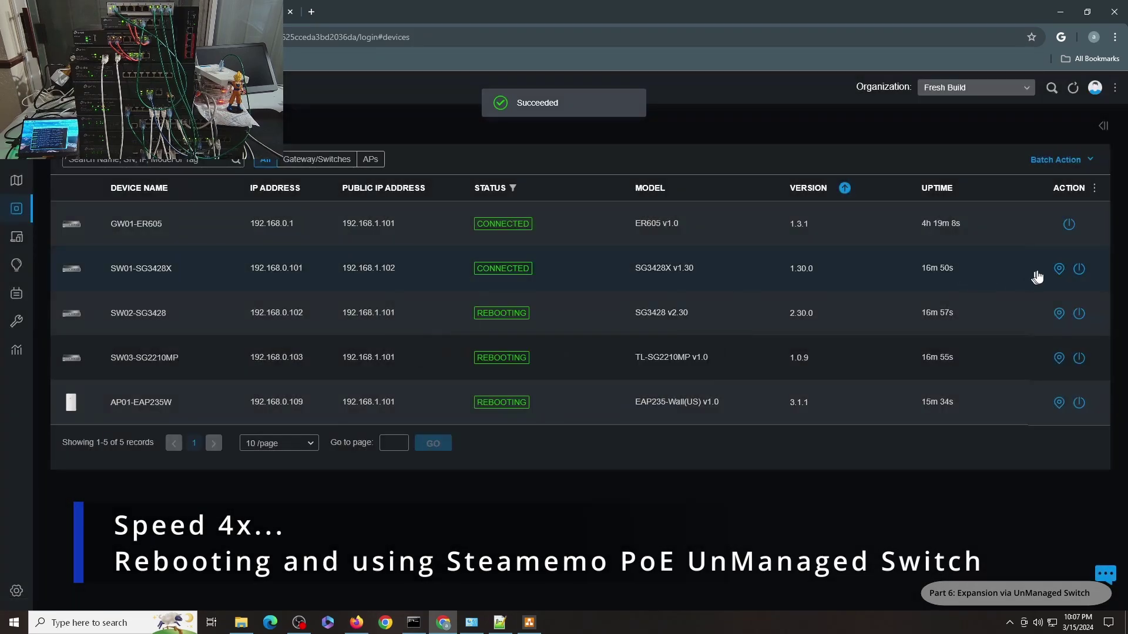
{"action": "left_click", "coordinate": [1080, 269]}
{"action": "left_click", "coordinate": [451, 326]}
{"action": "left_click", "coordinate": [1069, 223]}
{"action": "left_click", "coordinate": [451, 326]}
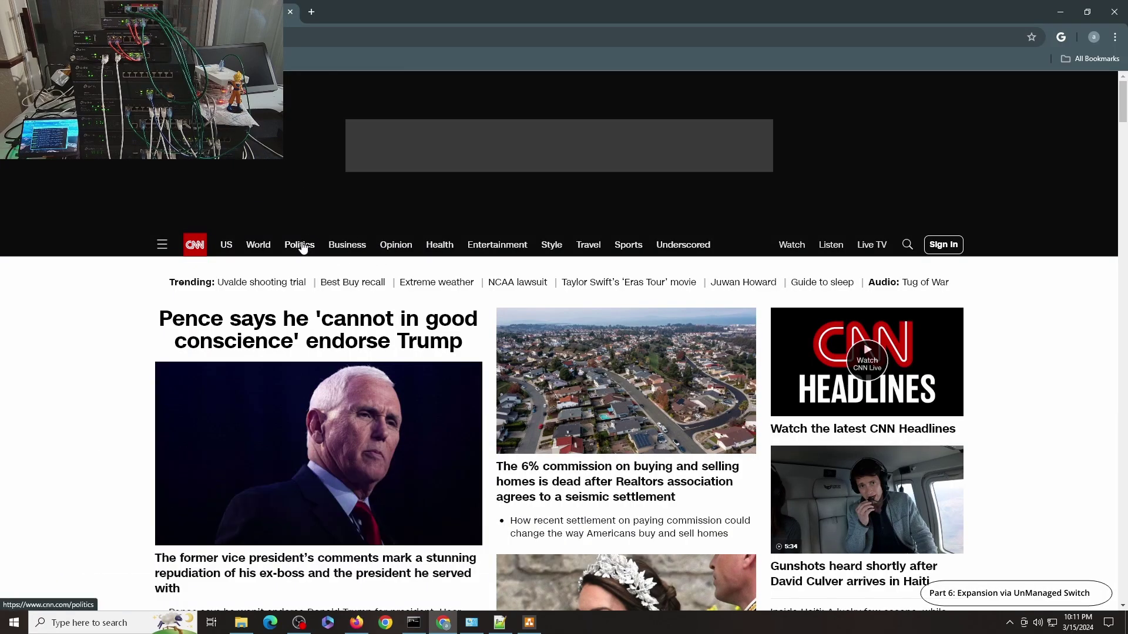
Confirm the Ethernet adapter still holds 192.168.30.100 via gateway 192.168.30.1 after rebooting
{"action": "left_click", "coordinate": [305, 246]}
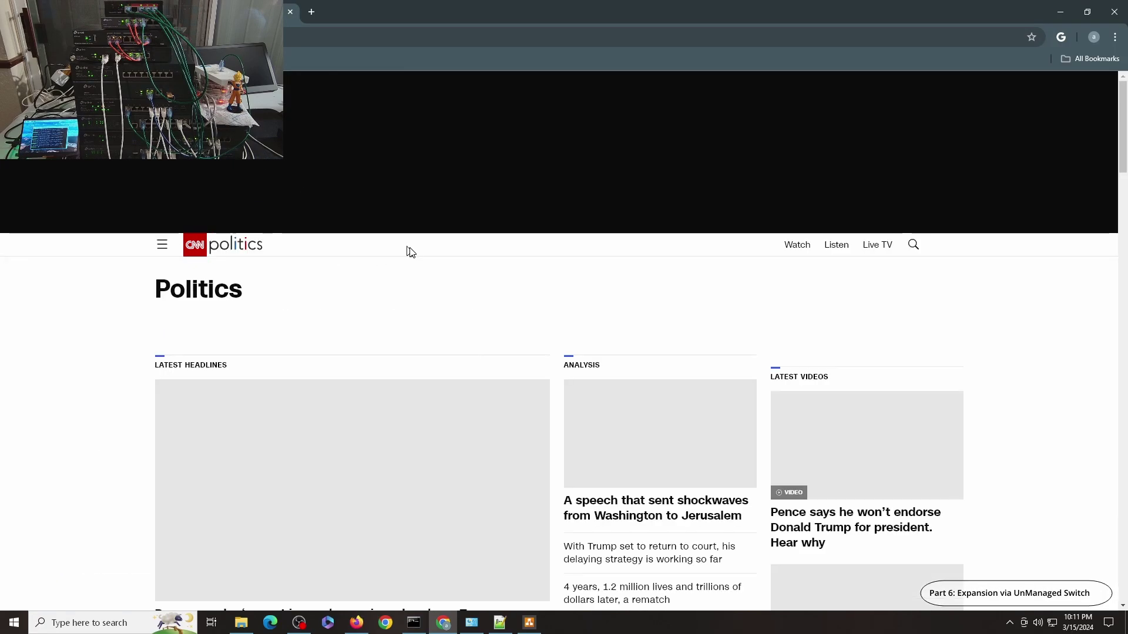
{"action": "left_click", "coordinate": [472, 622]}
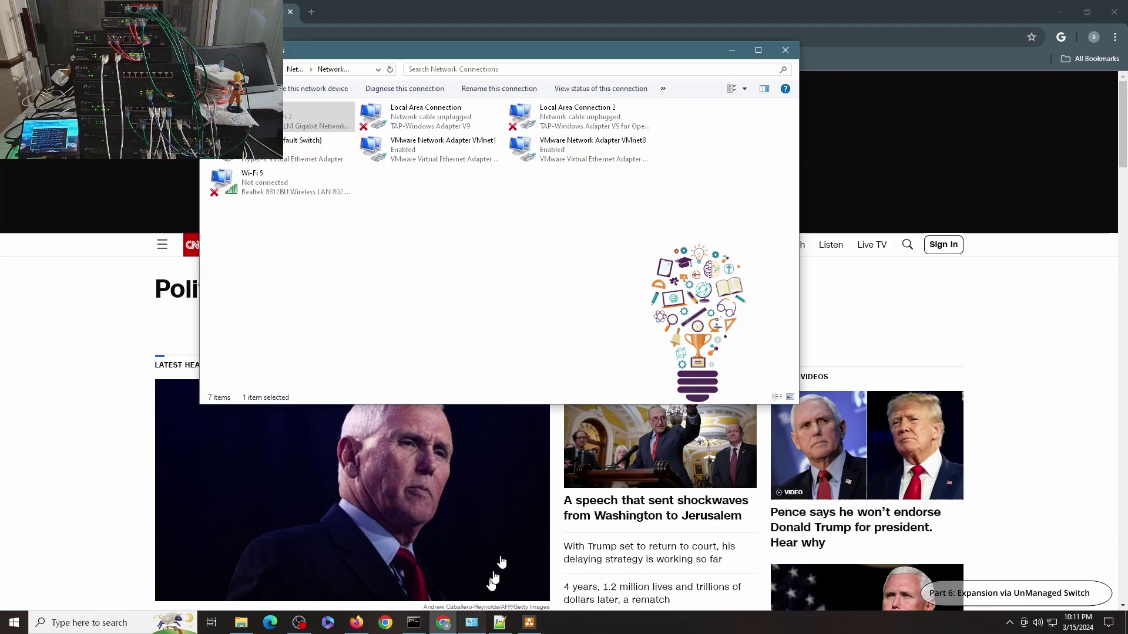
{"action": "double_click", "coordinate": [291, 118]}
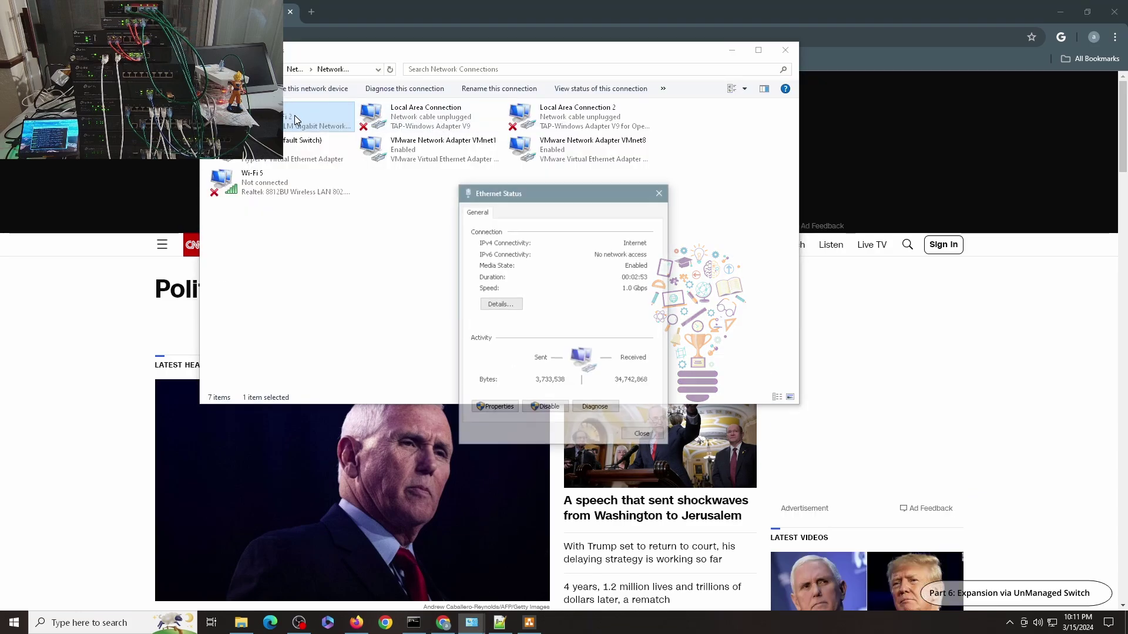
{"action": "left_click", "coordinate": [506, 312]}
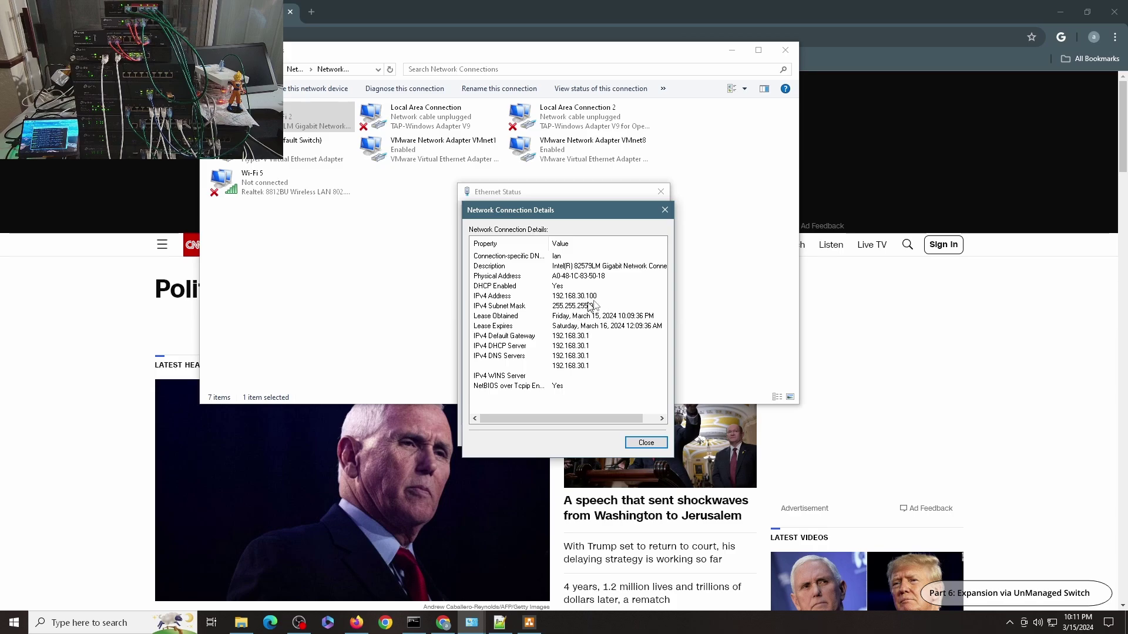
{"action": "left_click", "coordinate": [646, 442]}
{"action": "left_click", "coordinate": [642, 433]}
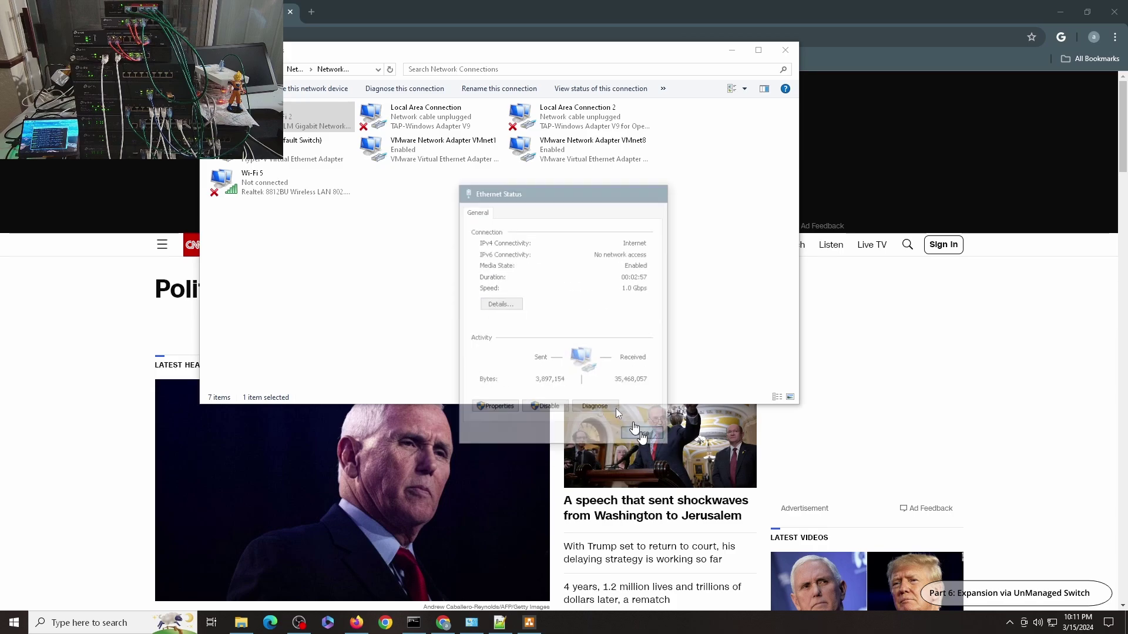
{"action": "left_click", "coordinate": [94, 12]}
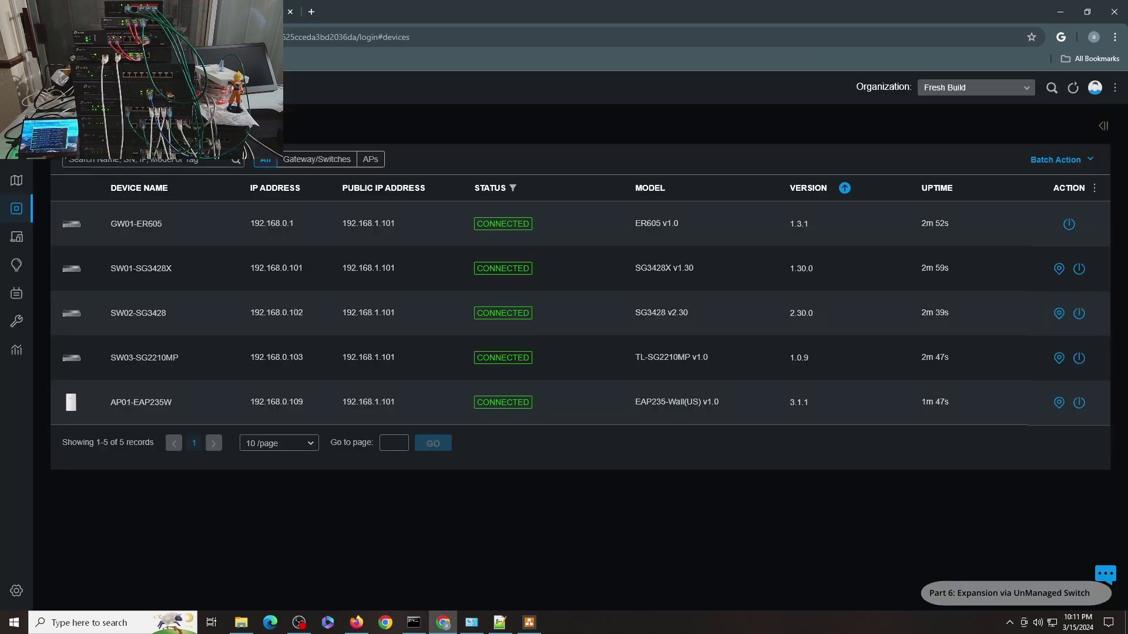
Ping google.com, then 192.168.20.101, 192.168.10.102 and 192.168.0.114, all with 0% loss
{"action": "left_click", "coordinate": [419, 627]}
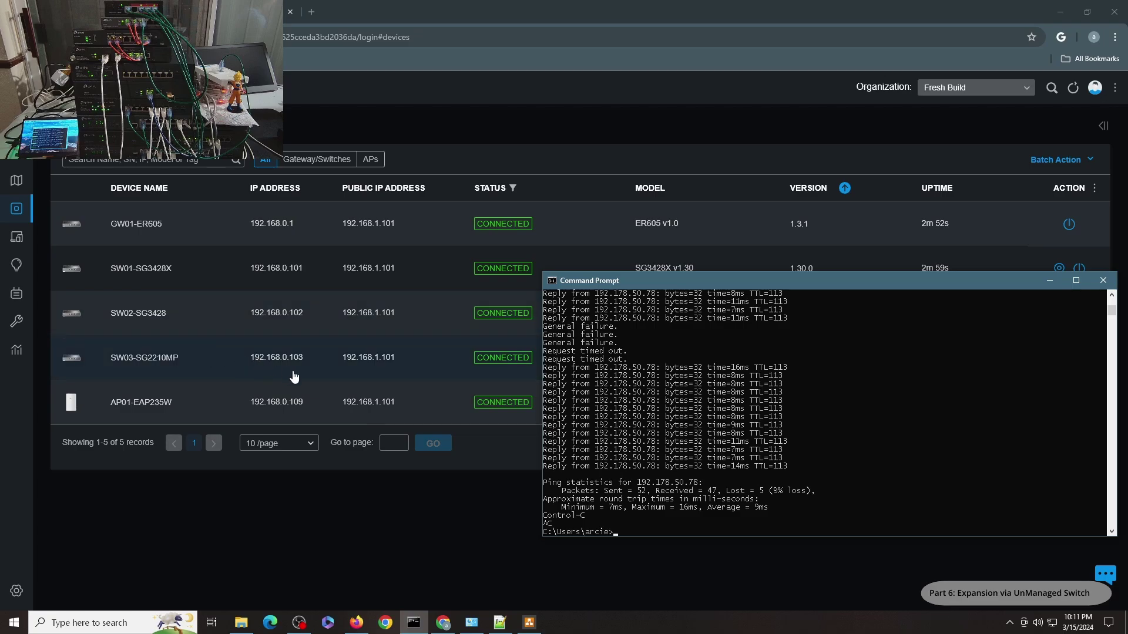
{"action": "key", "text": "Up"}
{"action": "key", "text": "Return"}
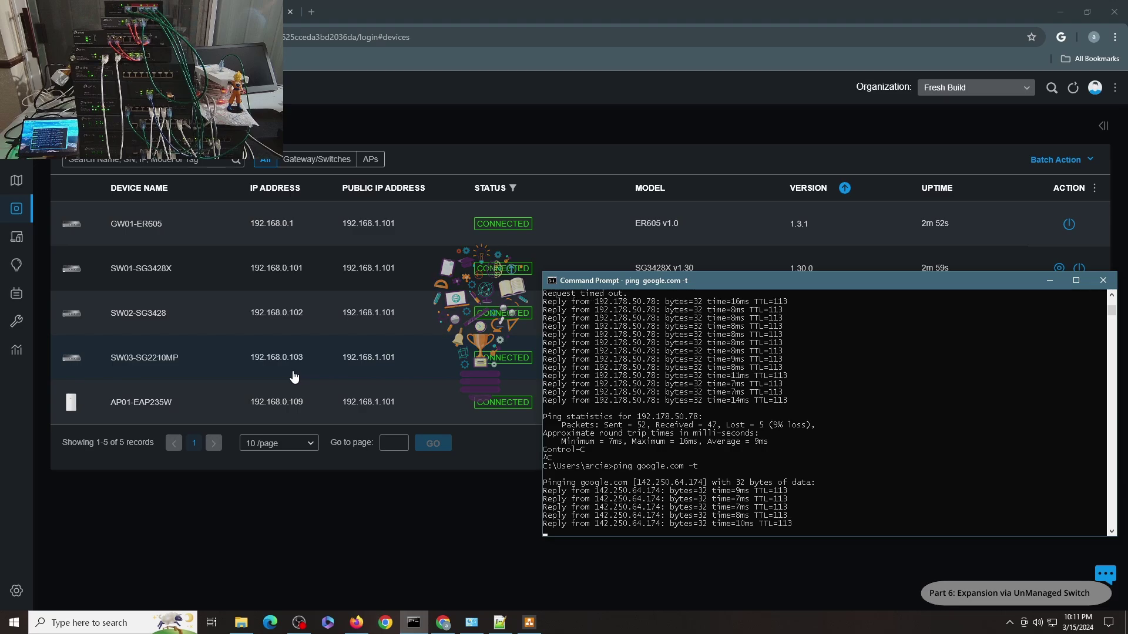
{"action": "key", "text": "ctrl+c"}
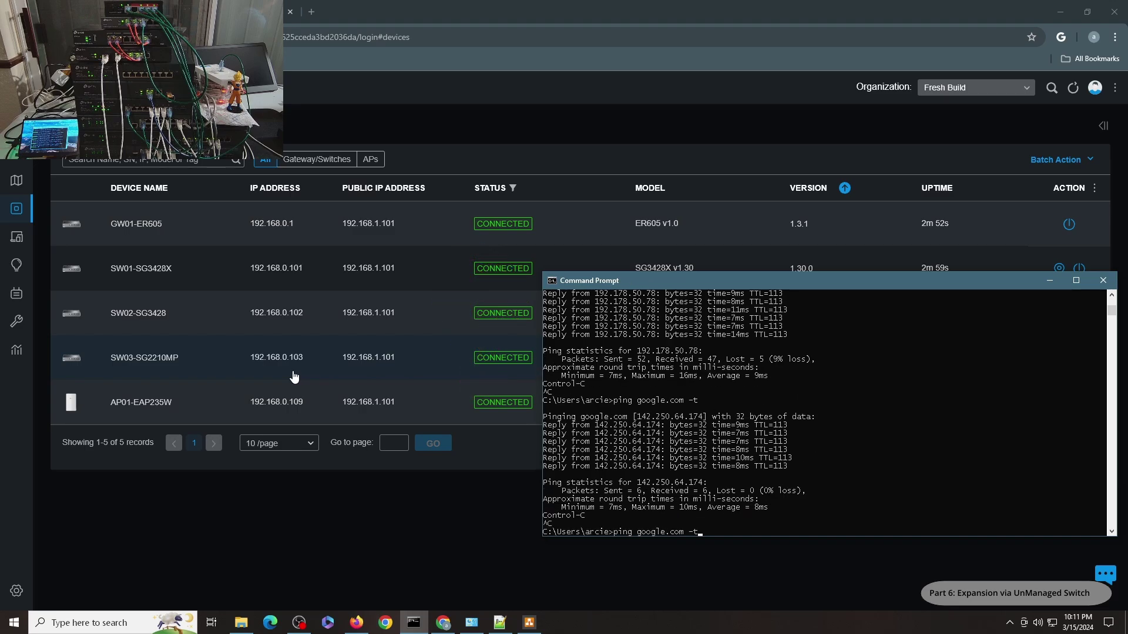
{"action": "key", "text": "Return"}
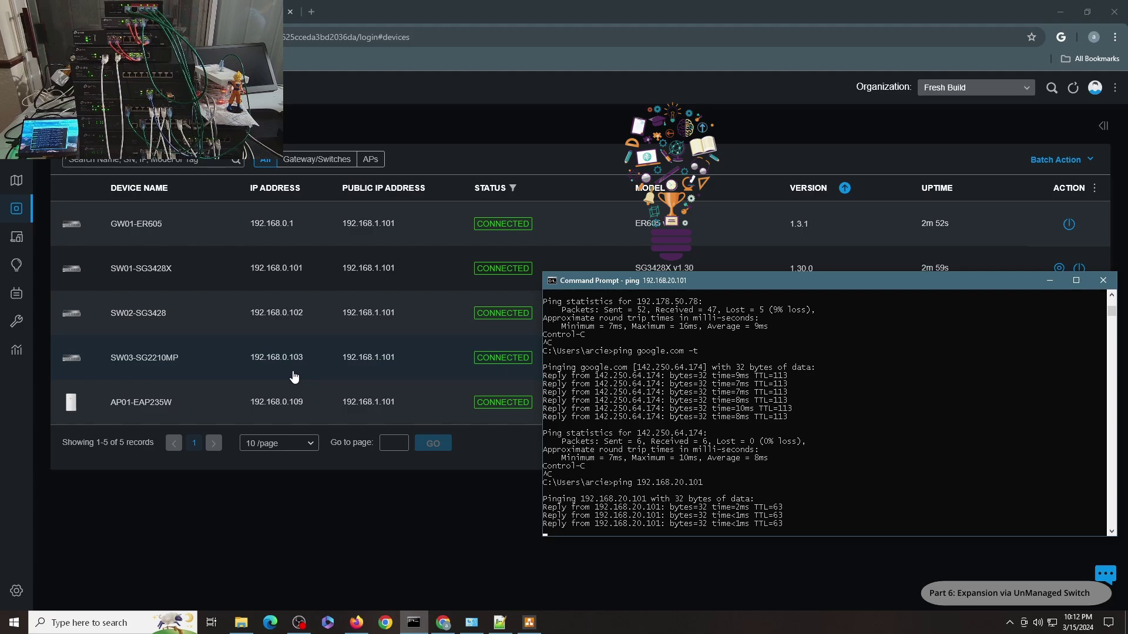
{"action": "type", "text": "ping 192.168.10.102"}
{"action": "key", "text": "Return"}
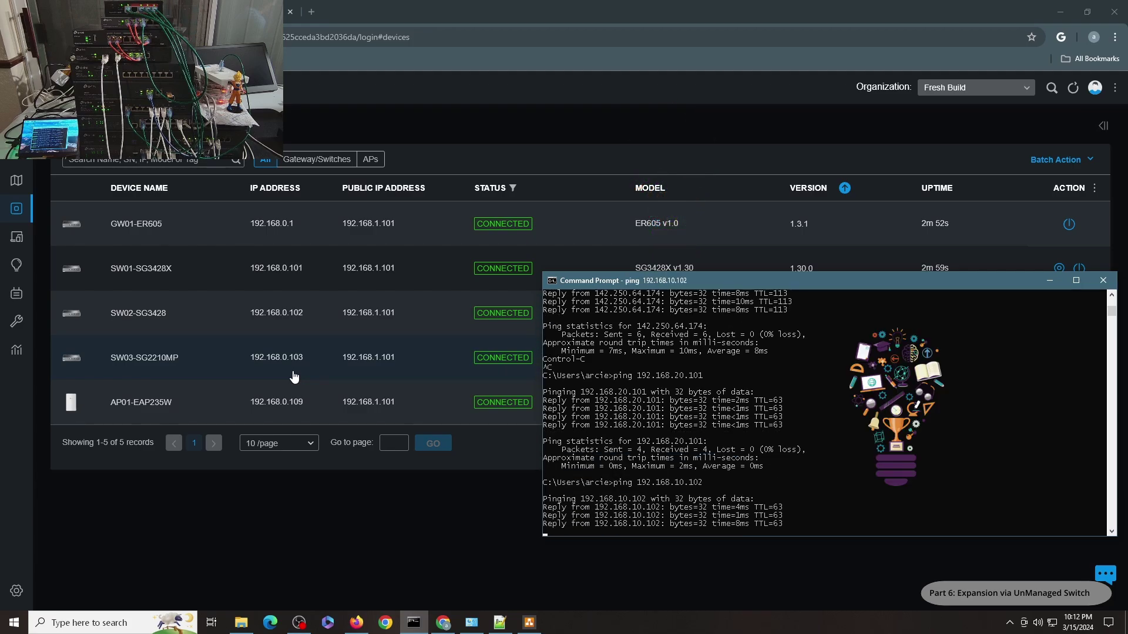
{"action": "type", "text": "ping 192.168.0.114"}
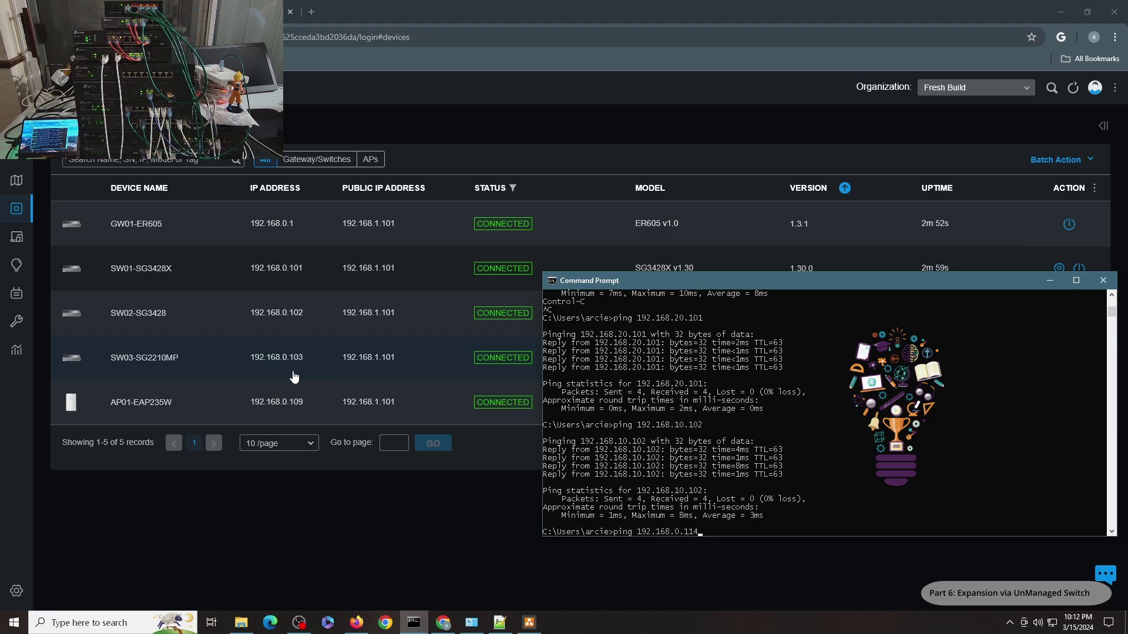
{"action": "key", "text": "Return"}
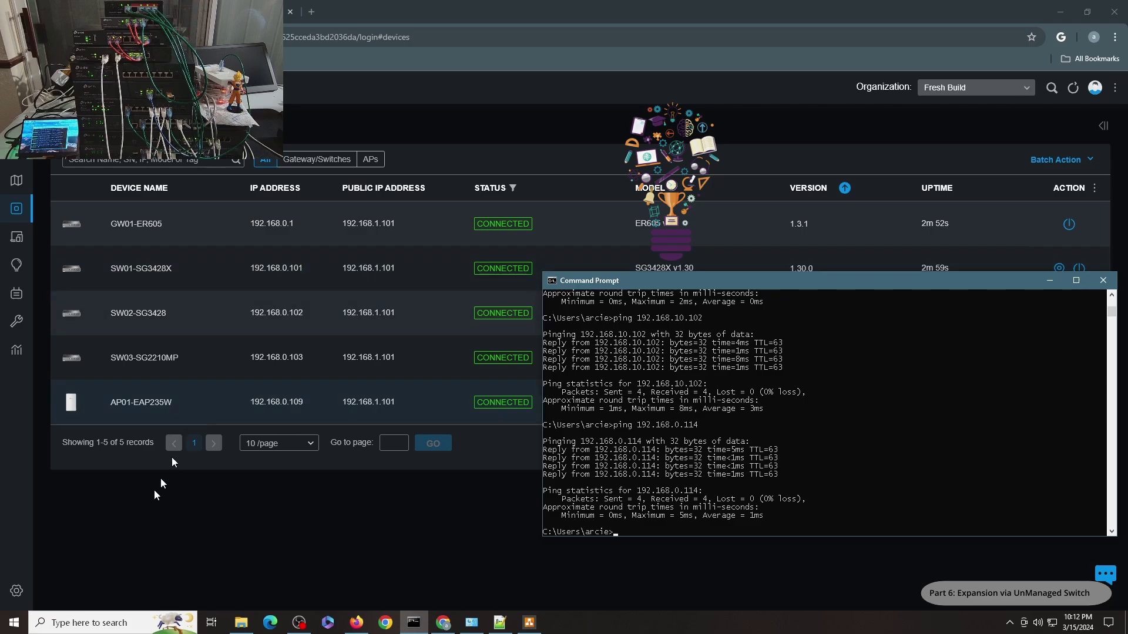
Add a LAN named 40-Isolated on VLAN 40 with gateway 192.168.40.1/24
{"action": "left_click", "coordinate": [23, 591]}
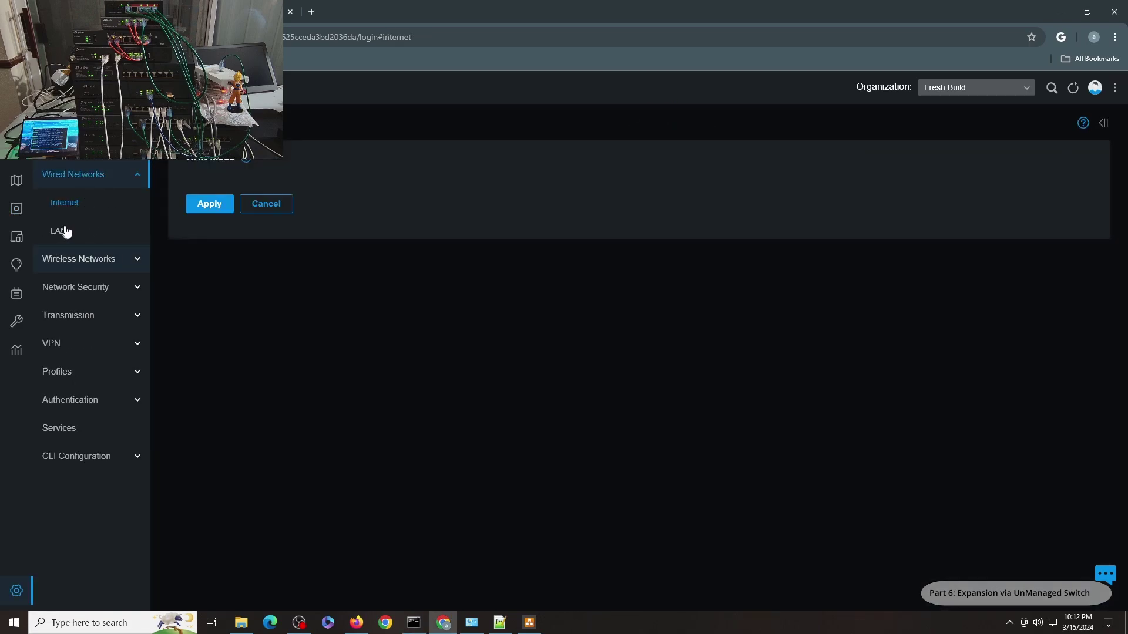
{"action": "left_click", "coordinate": [62, 231]}
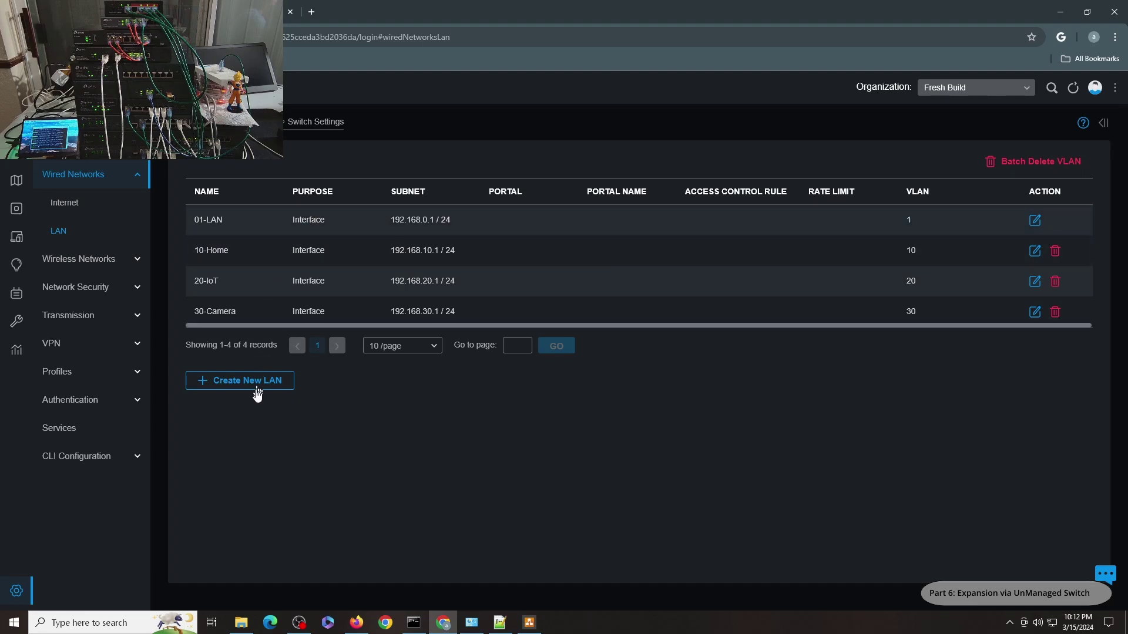
{"action": "left_click", "coordinate": [258, 381]}
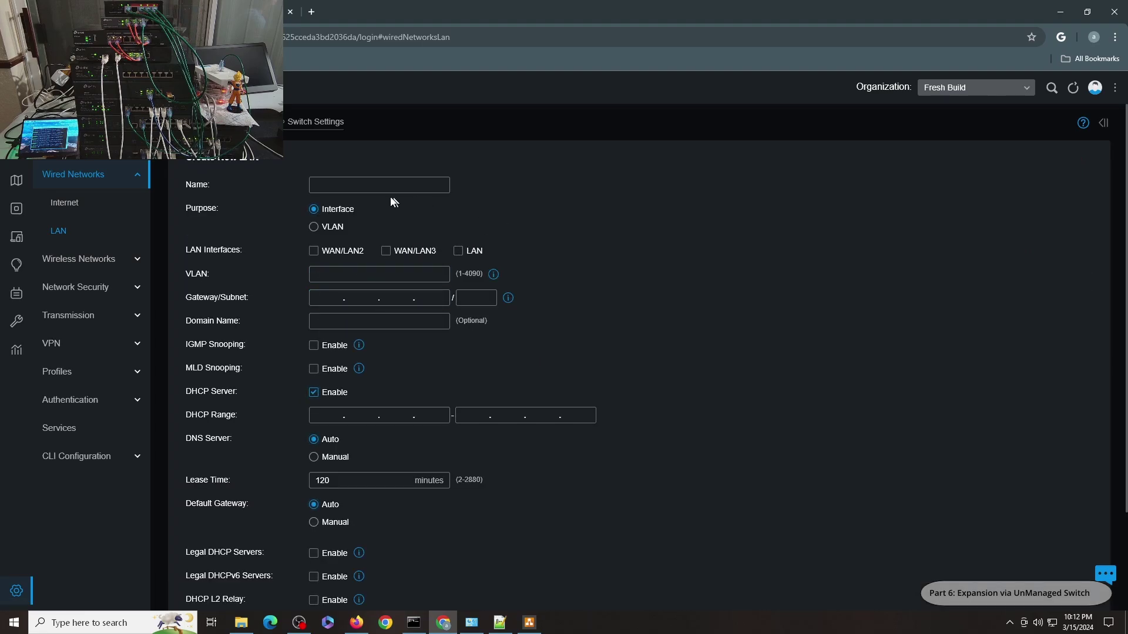
{"action": "left_click", "coordinate": [378, 185]}
{"action": "type", "text": "40-Isolated"}
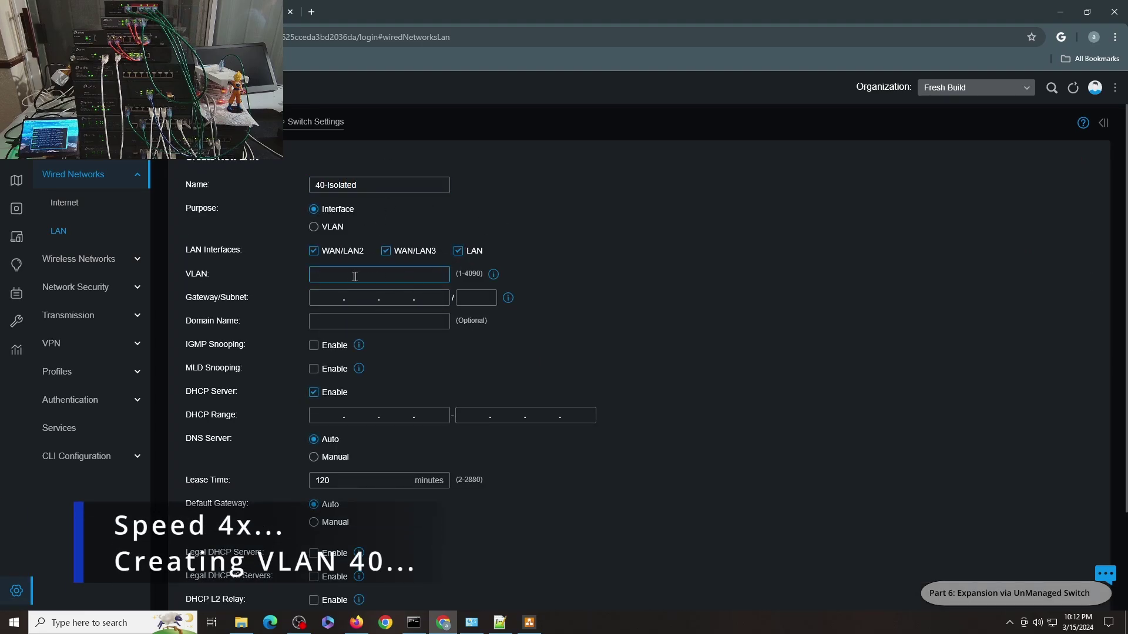
{"action": "type", "text": "192.16840.1"}
{"action": "key", "text": "Tab"}
{"action": "type", "text": "24"}
{"action": "scroll", "coordinate": [505, 383], "scroll_direction": "down", "scroll_amount": 2}
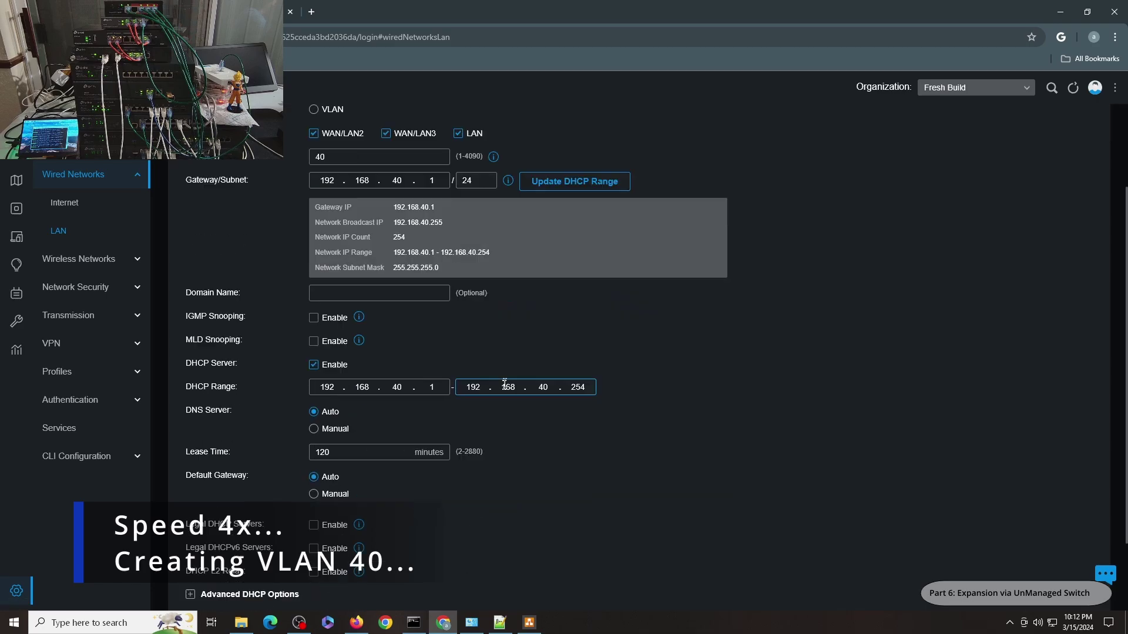
{"action": "scroll", "coordinate": [529, 344], "scroll_direction": "down", "scroll_amount": 2}
{"action": "left_click", "coordinate": [209, 558]}
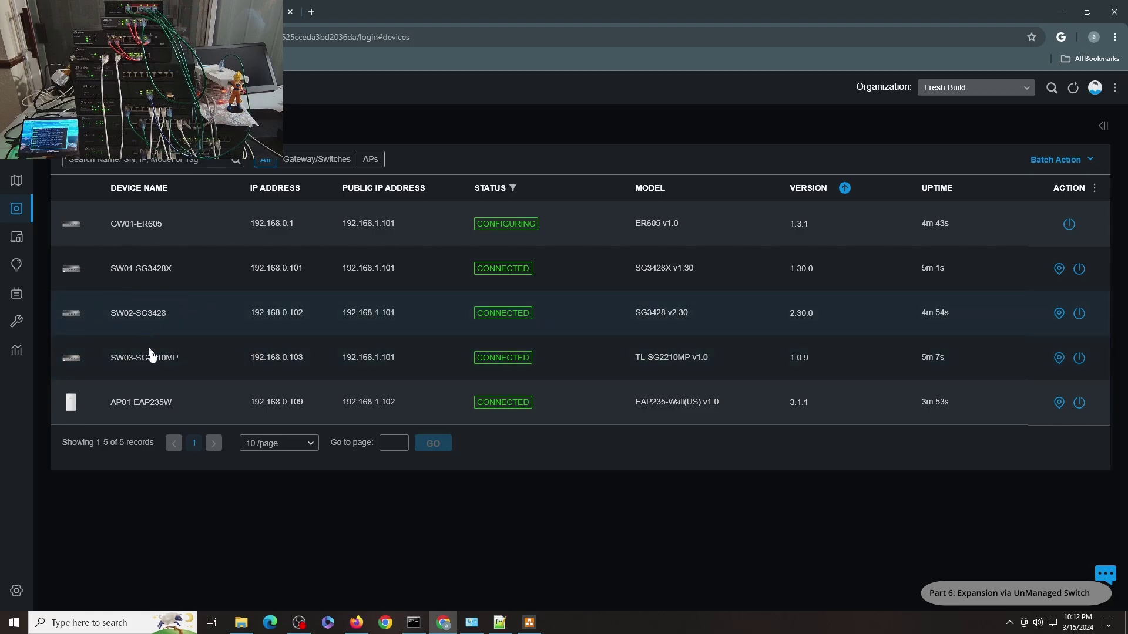
Follow the SW01-SG3428X Port 15 link from Clients to the switch's Ports list
{"action": "left_click", "coordinate": [16, 242]}
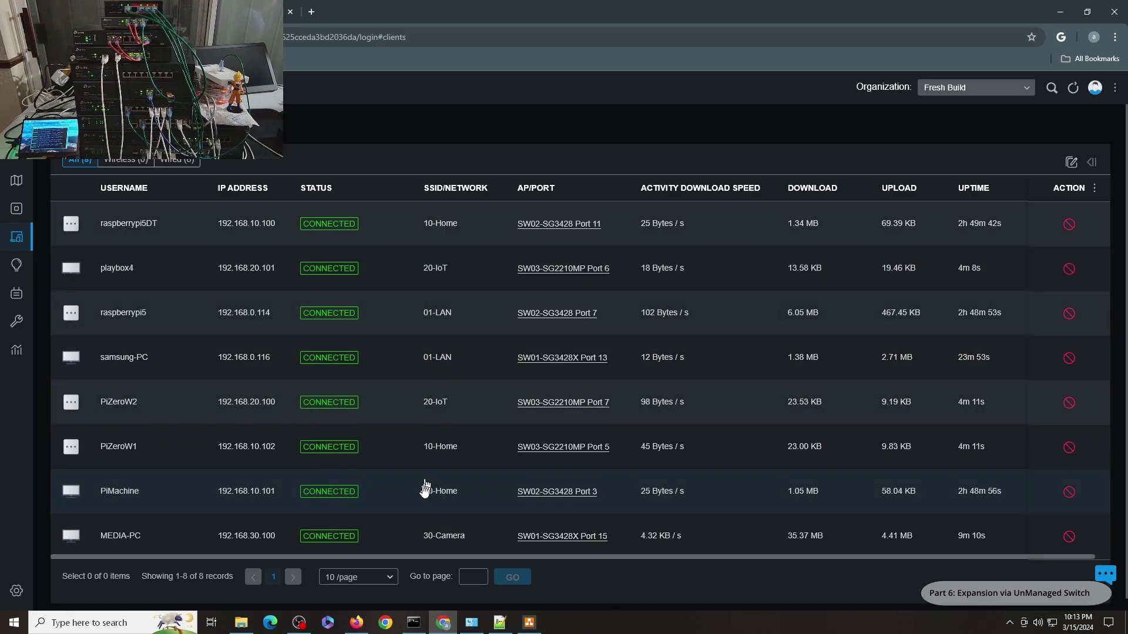
{"action": "left_click", "coordinate": [582, 536]}
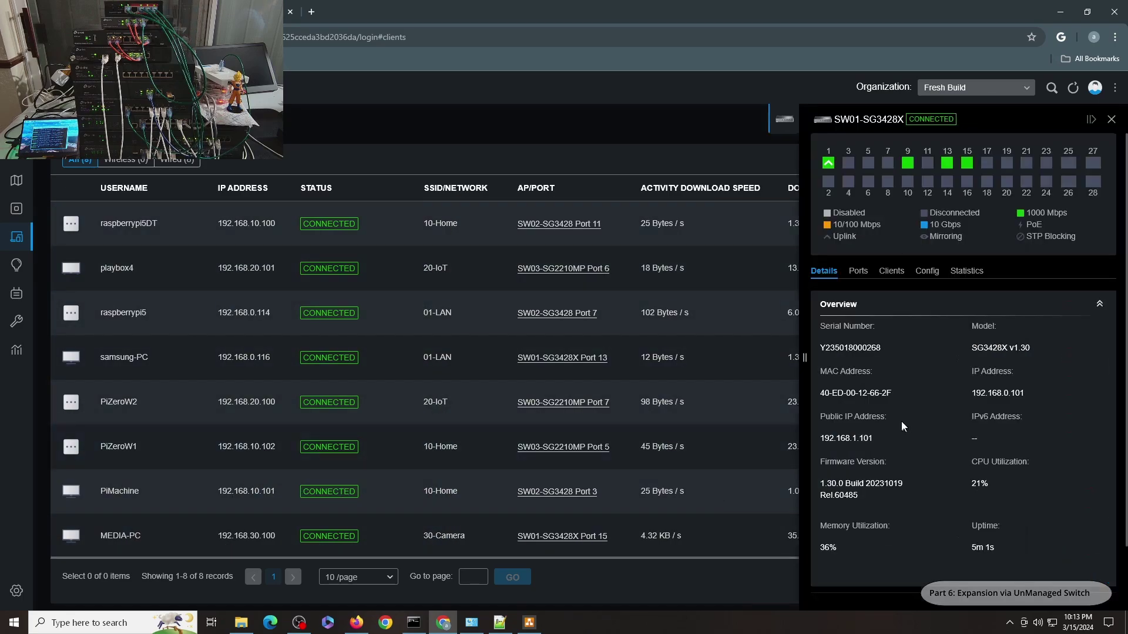
{"action": "left_click", "coordinate": [859, 272]}
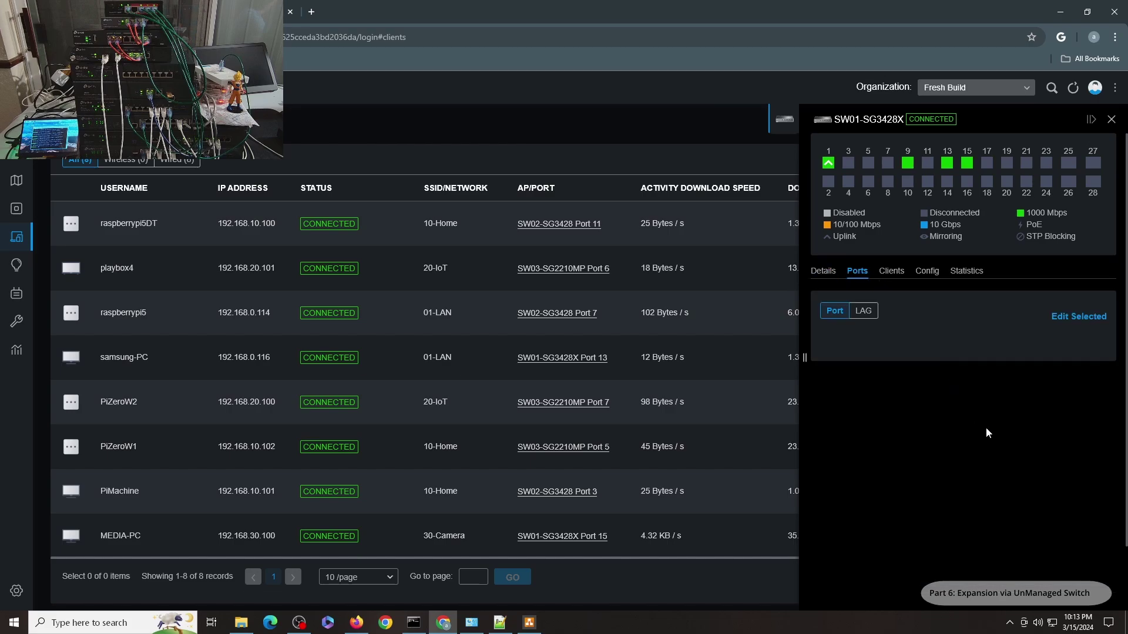
{"action": "scroll", "coordinate": [1032, 494], "scroll_direction": "down", "scroll_amount": 8}
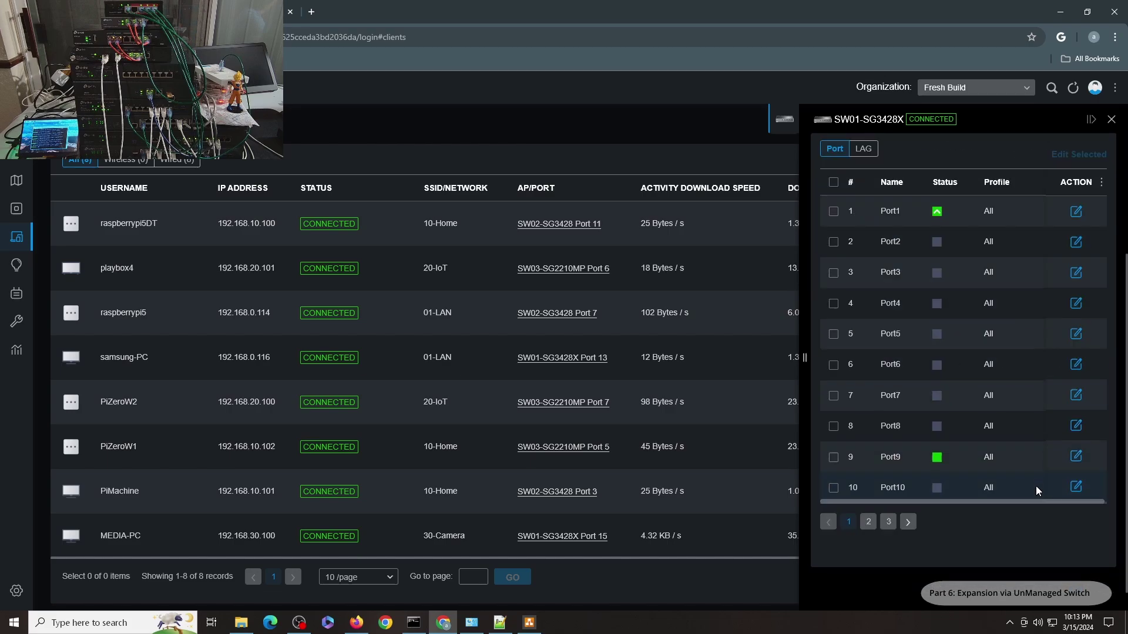
Edit Port15 and apply the 40-Isolated profile in place of 30-Camera
{"action": "left_click", "coordinate": [1075, 339]}
{"action": "left_click", "coordinate": [852, 390]}
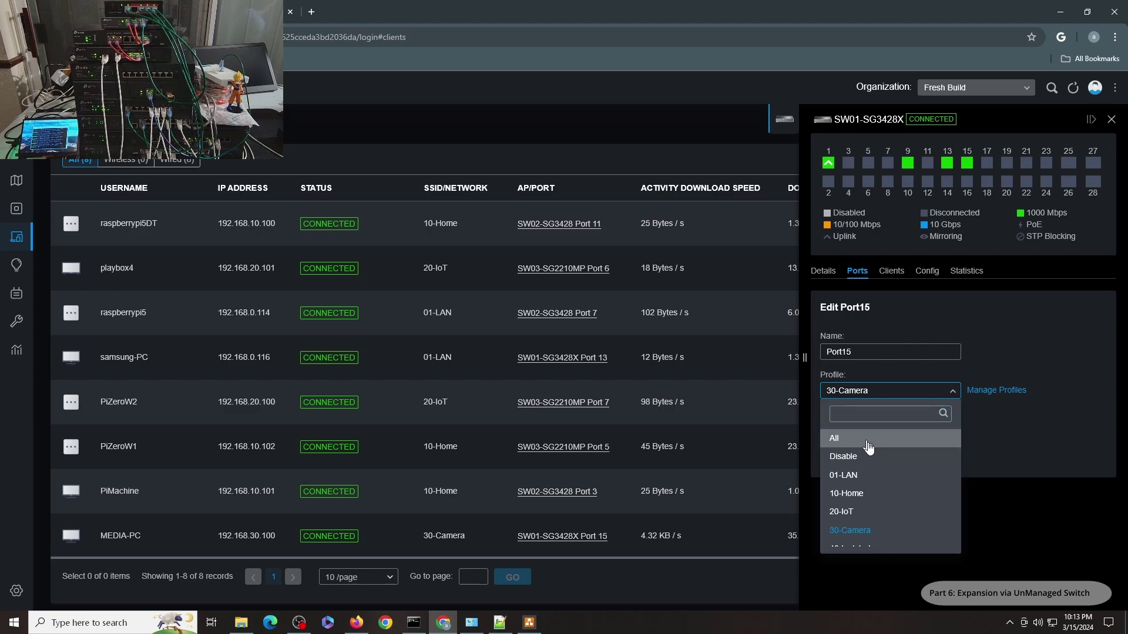
{"action": "left_click", "coordinate": [853, 590]}
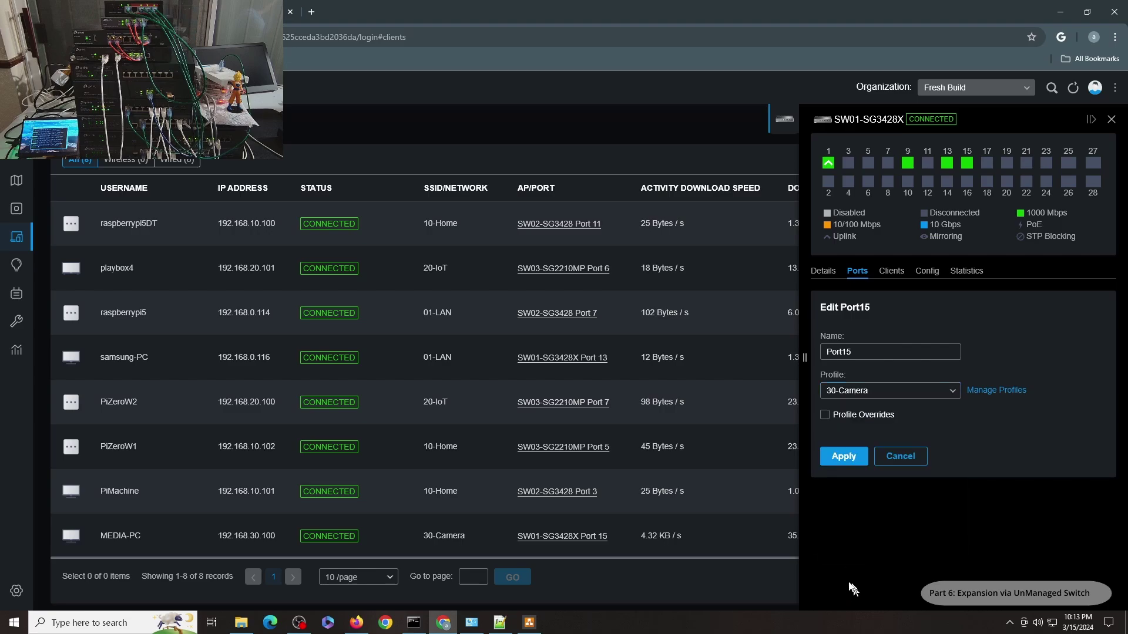
{"action": "left_click", "coordinate": [864, 391]}
{"action": "left_click", "coordinate": [841, 537]}
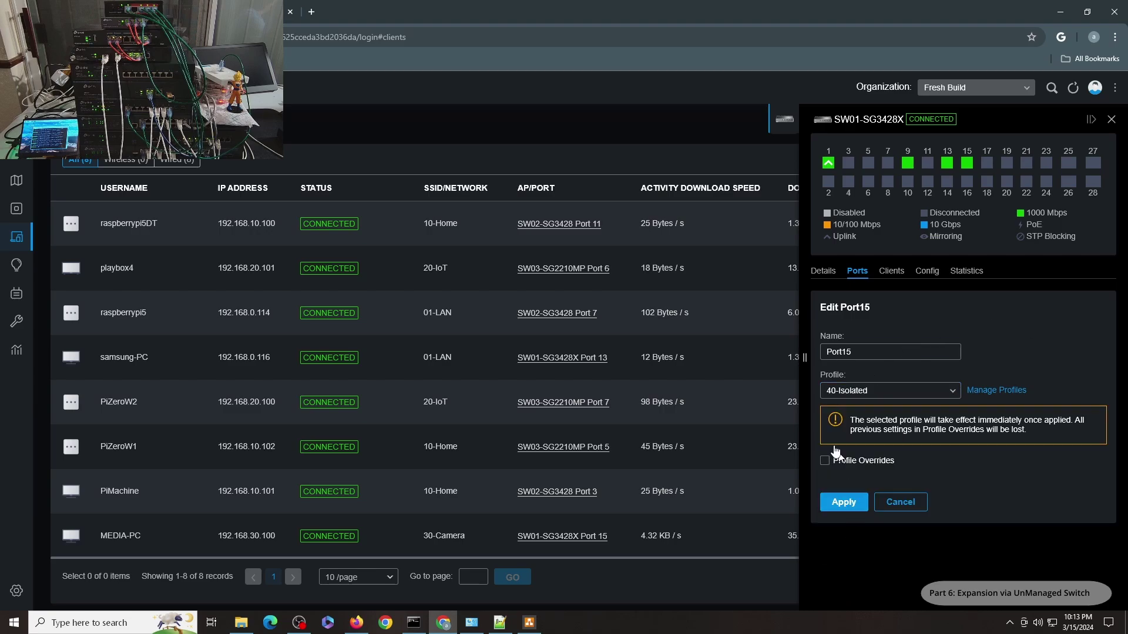
{"action": "left_click", "coordinate": [844, 504]}
Disable and re-enable the Ethernet adapter, confirming 192.168.40.100 via gateway 192.168.40.1
{"action": "left_click", "coordinate": [471, 622]}
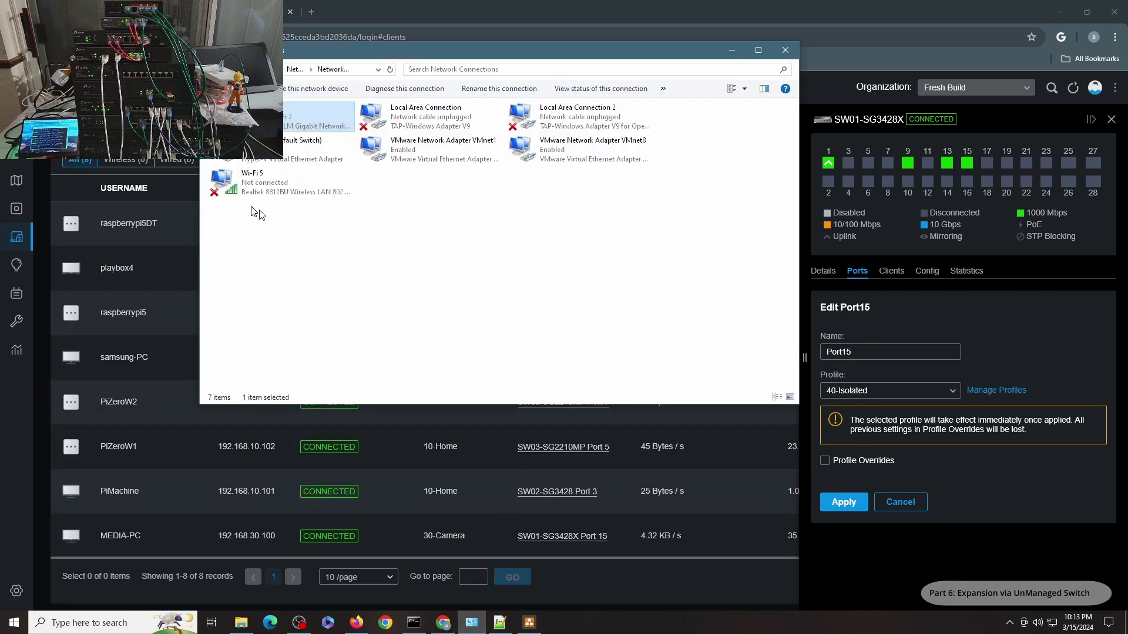
{"action": "right_click", "coordinate": [245, 115]}
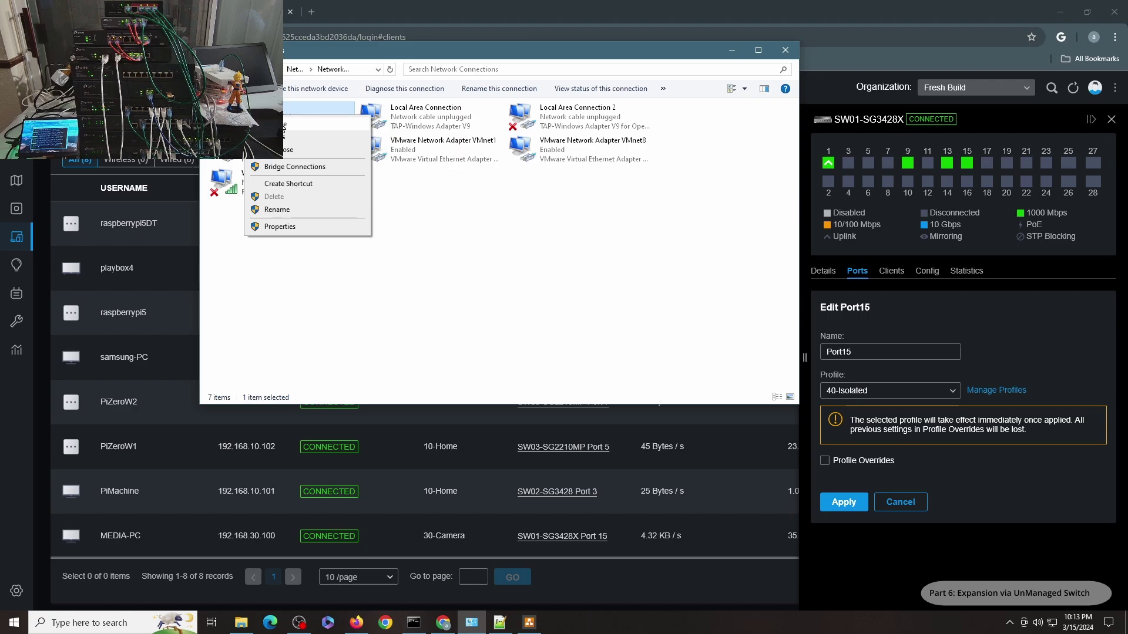
{"action": "left_click", "coordinate": [282, 126]}
{"action": "right_click", "coordinate": [257, 119]}
{"action": "left_click", "coordinate": [301, 132]}
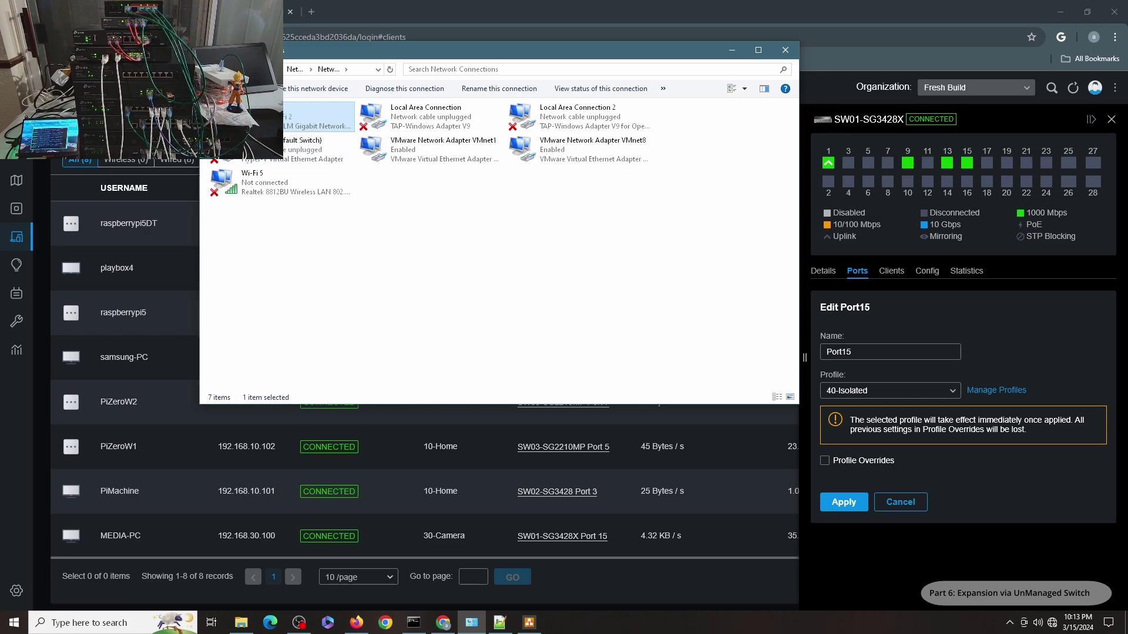
{"action": "left_click", "coordinate": [501, 300]}
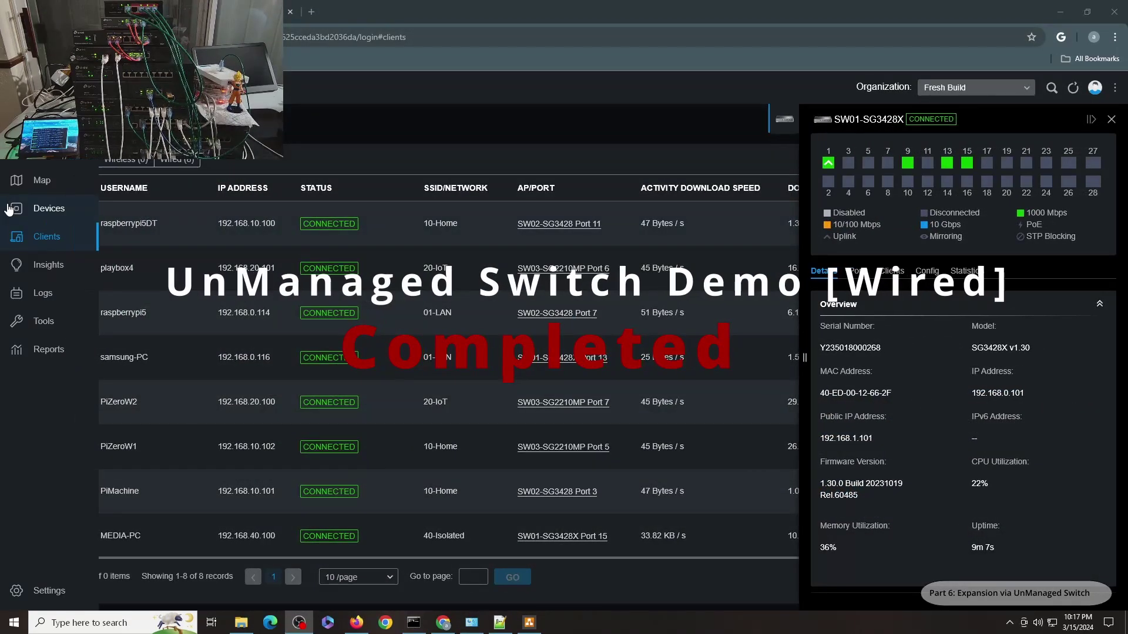
Review the gateway, three switches and access point in Devices, and the WLAN SSIDs in Settings
{"action": "left_click", "coordinate": [9, 210]}
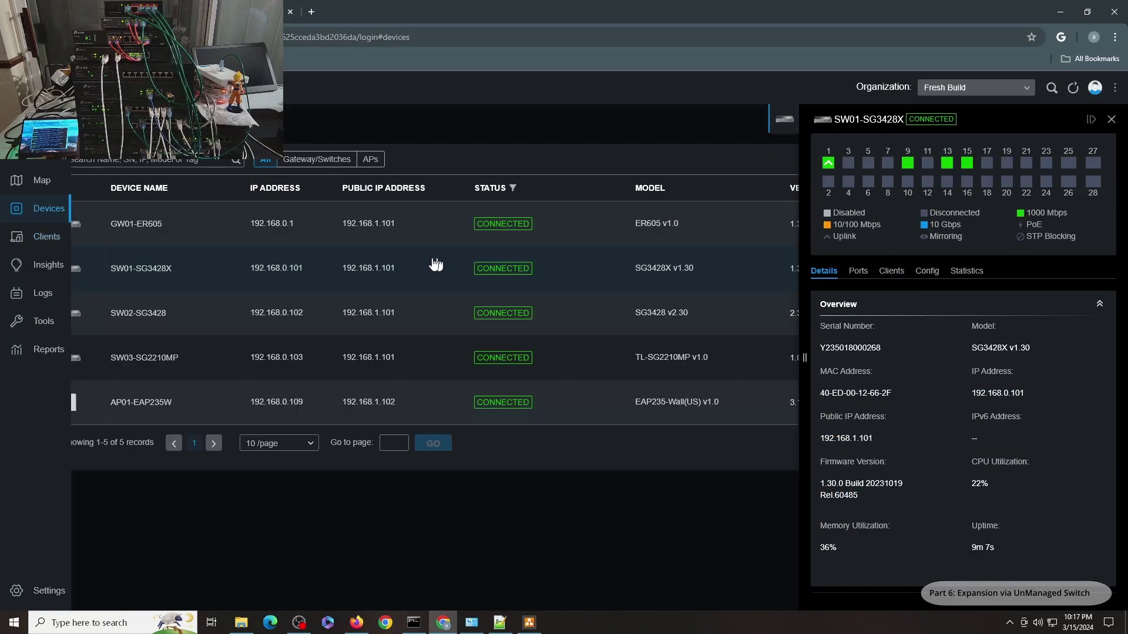
{"action": "left_click", "coordinate": [17, 591]}
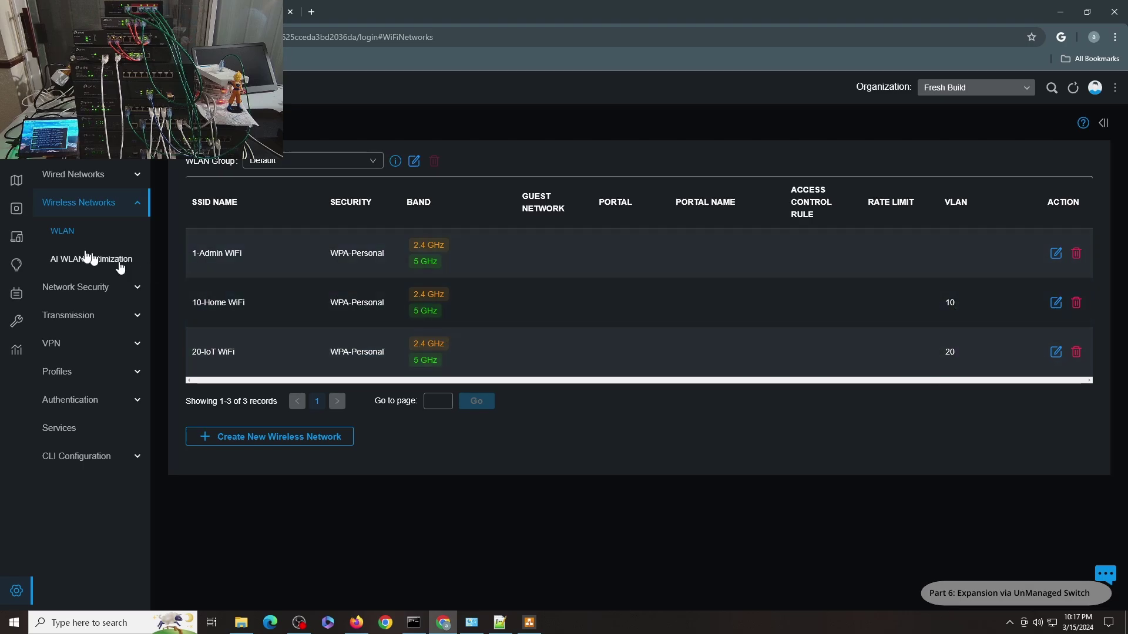
{"action": "mouse_move", "coordinate": [16, 214]}
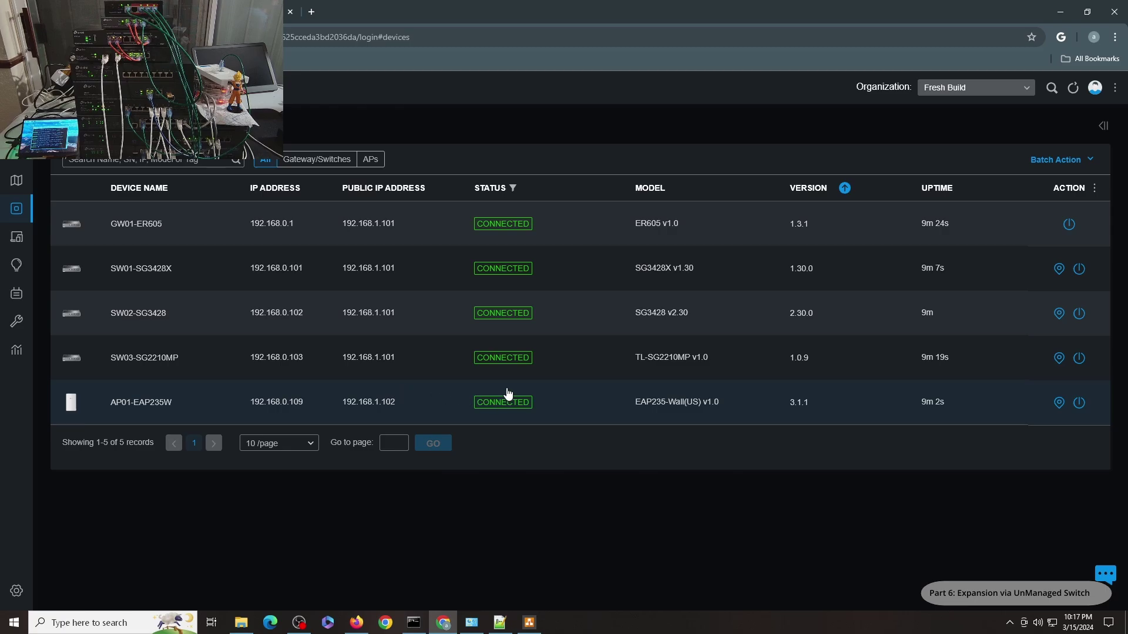
Reboot AP01-EAP235W, refresh the device list, then review the eight clients and their VLAN addresses
{"action": "left_click", "coordinate": [1080, 402]}
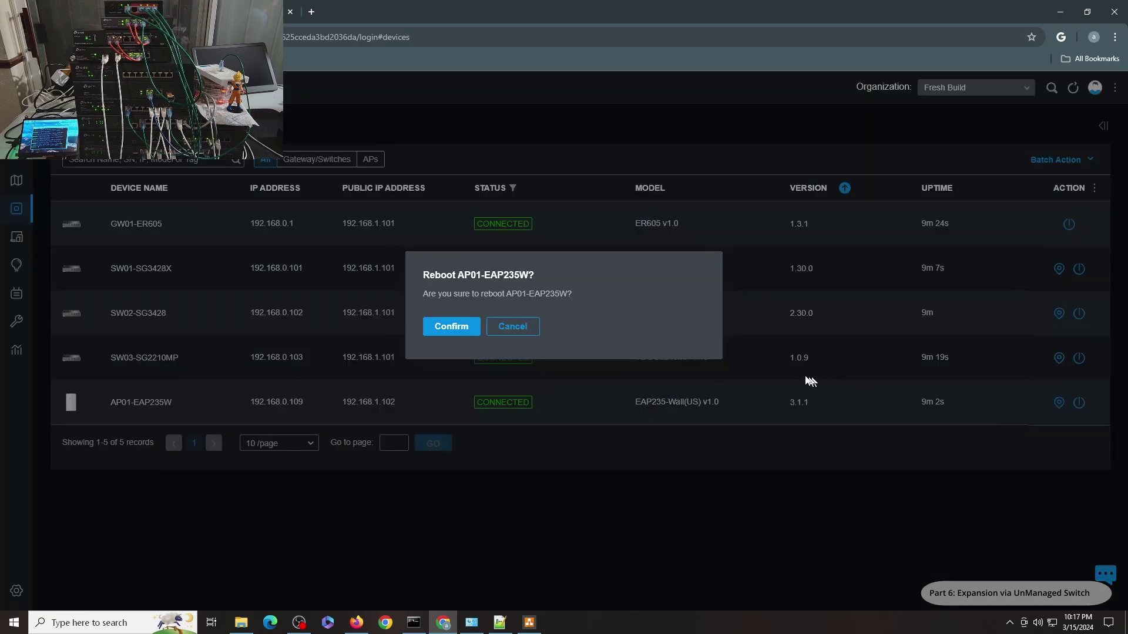
{"action": "left_click", "coordinate": [474, 326]}
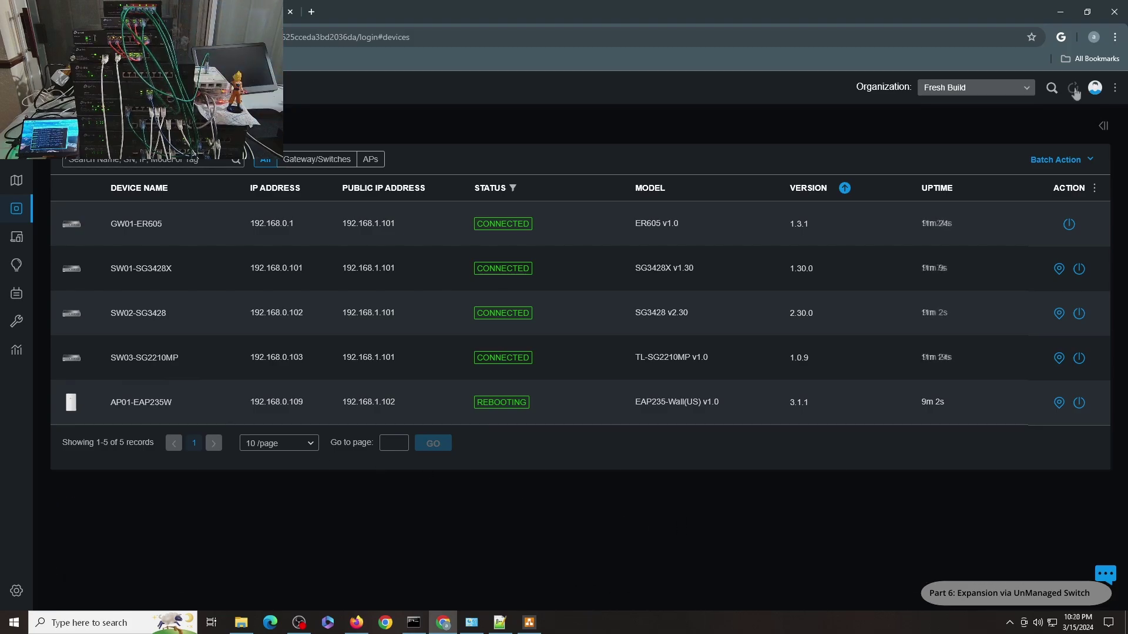
{"action": "left_click", "coordinate": [1072, 88]}
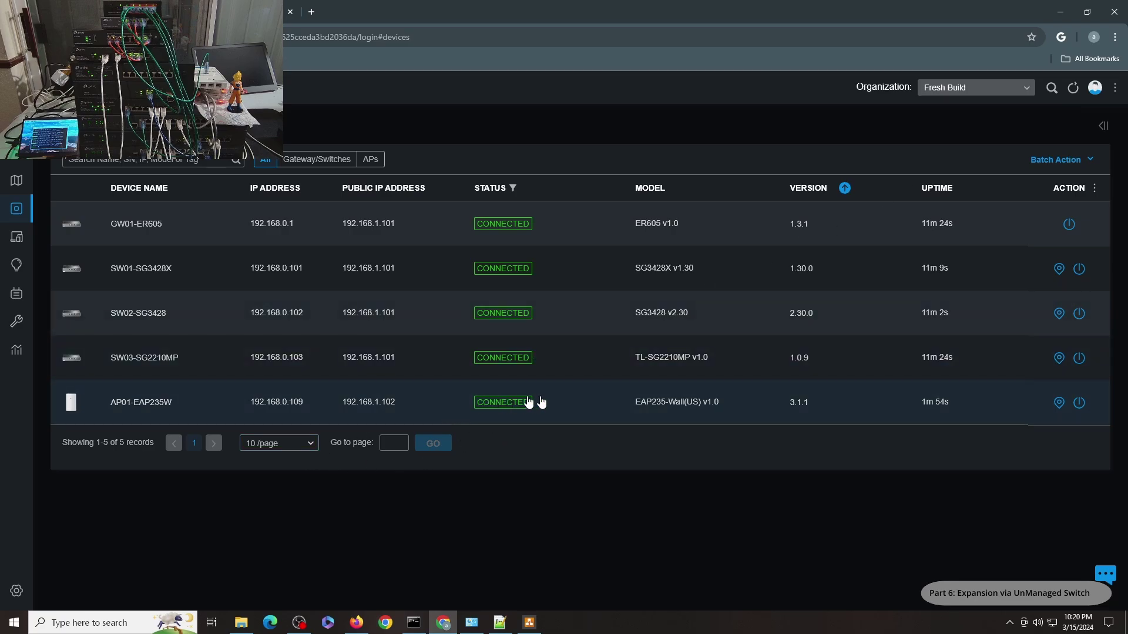
{"action": "left_click", "coordinate": [25, 237]}
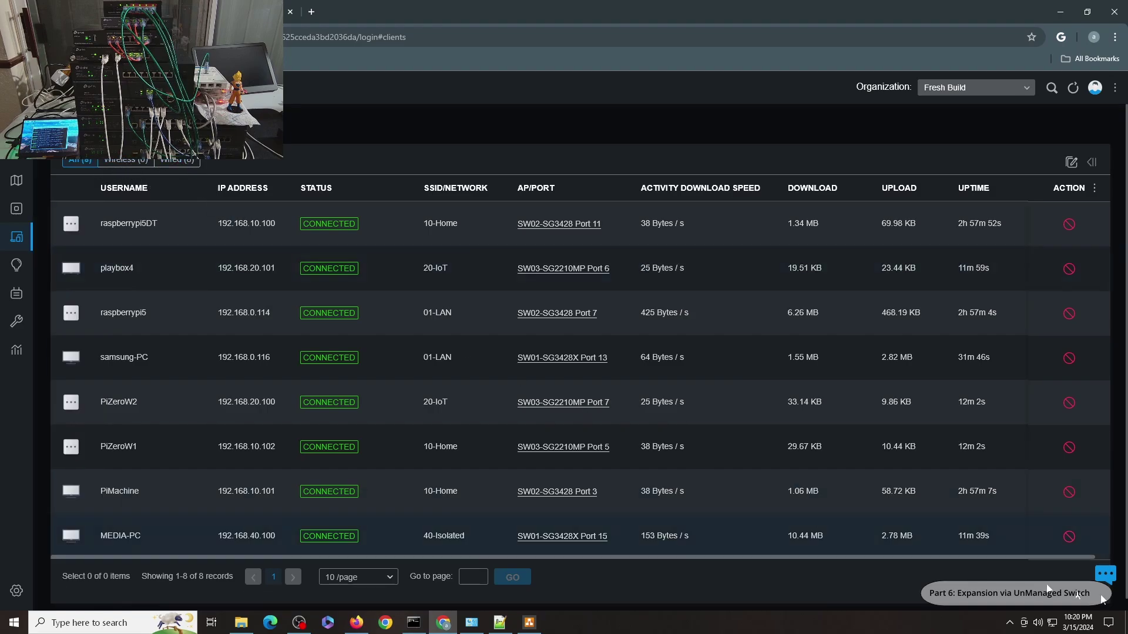
Connect to 1-Admin WiFi with its security key and allow the PC to be discoverable
{"action": "left_click", "coordinate": [1052, 623]}
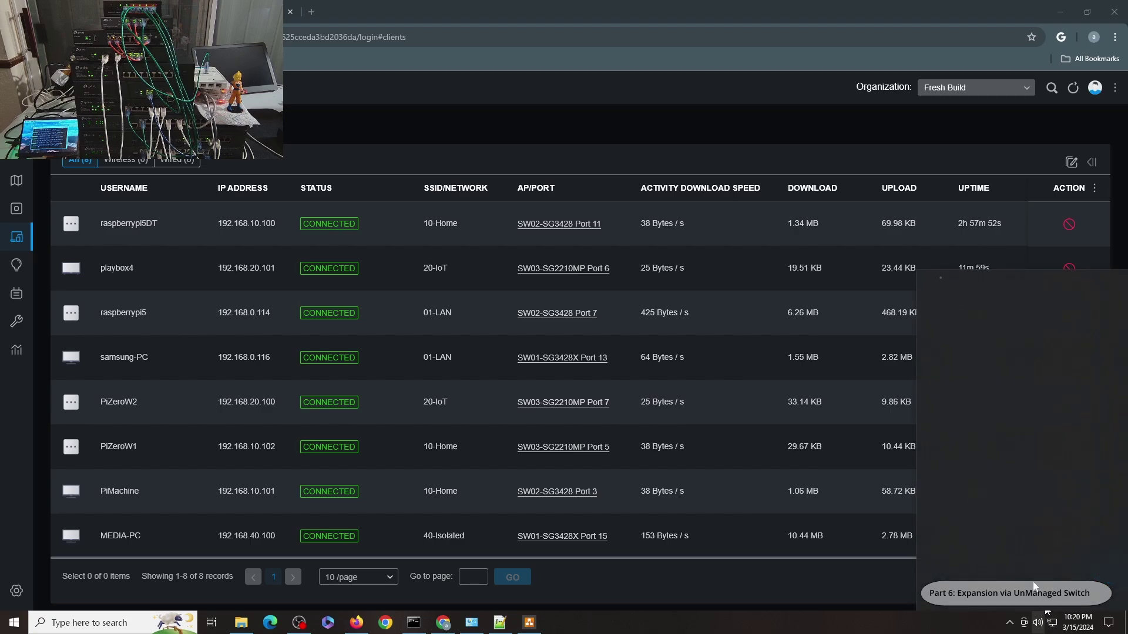
{"action": "scroll", "coordinate": [971, 415], "scroll_direction": "down", "scroll_amount": 4}
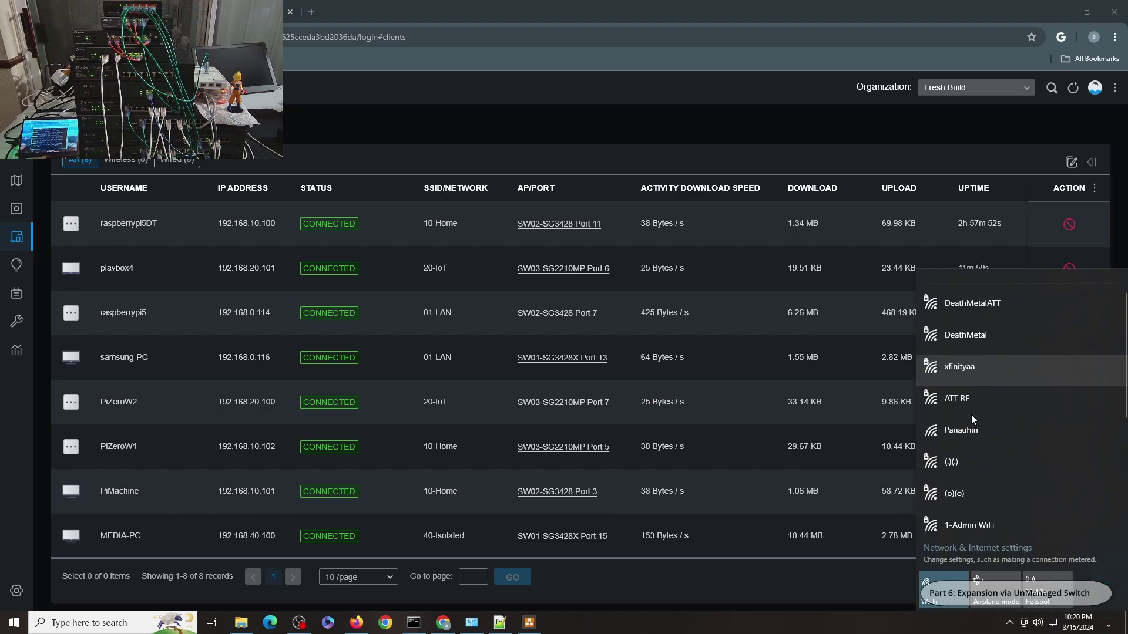
{"action": "left_click", "coordinate": [975, 436]}
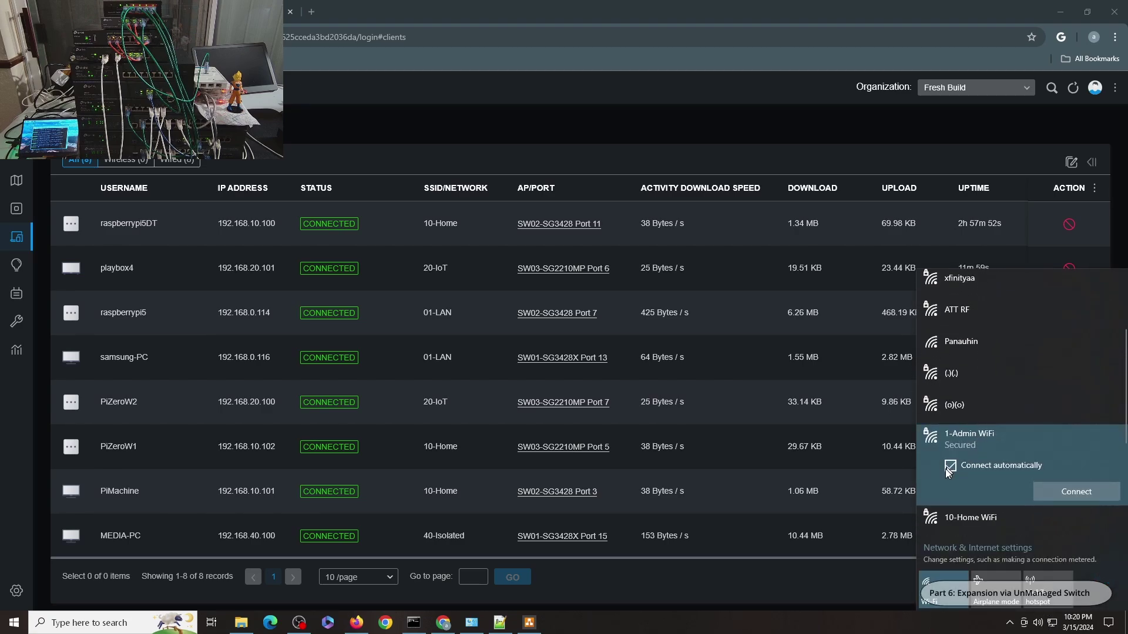
{"action": "left_click", "coordinate": [1077, 492]}
{"action": "type", "text": "••••••••"}
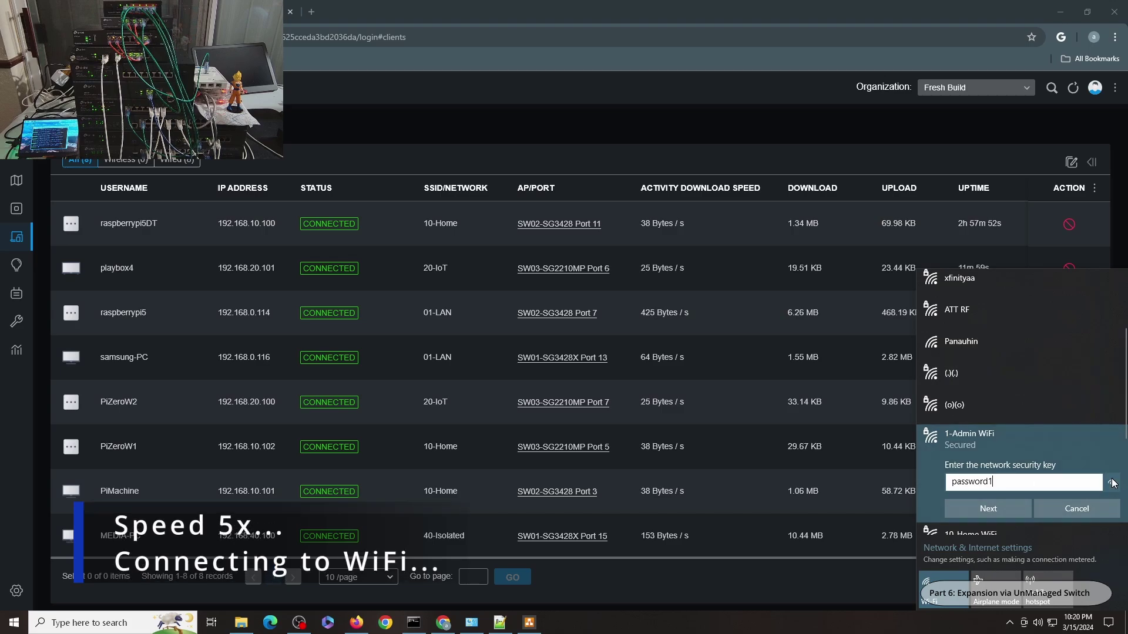
{"action": "left_click", "coordinate": [969, 509]}
{"action": "left_click", "coordinate": [957, 512]}
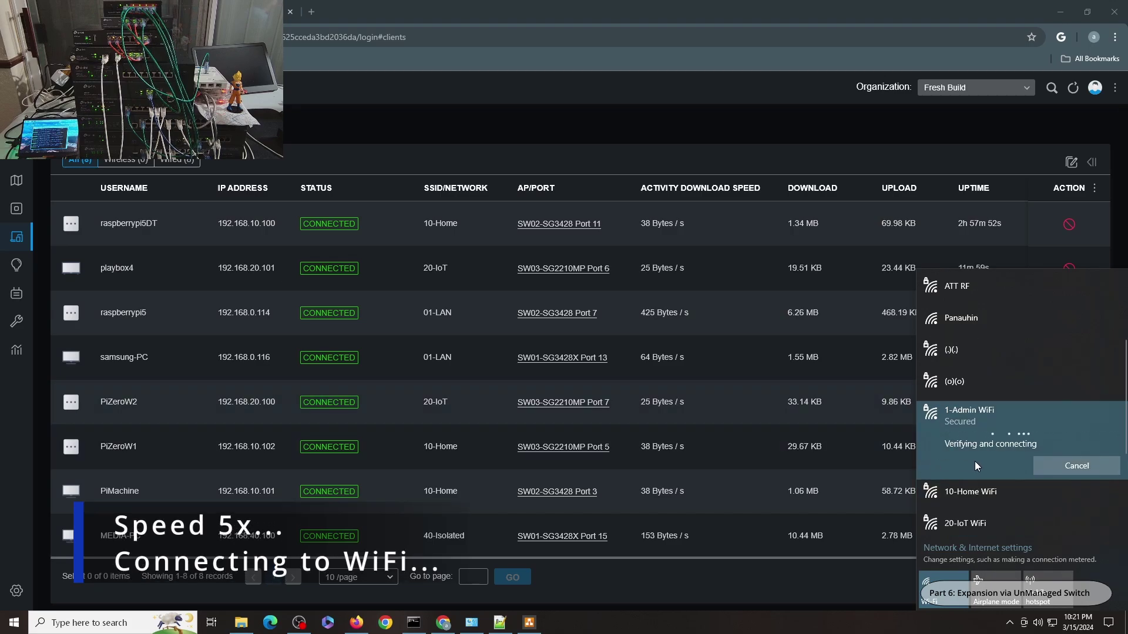
Check the Wi-Fi 5 details show IPv4 192.168.0.111 via gateway 192.168.0.1, then close both dialogs
{"action": "mouse_move", "coordinate": [471, 623]}
{"action": "left_click", "coordinate": [460, 583]}
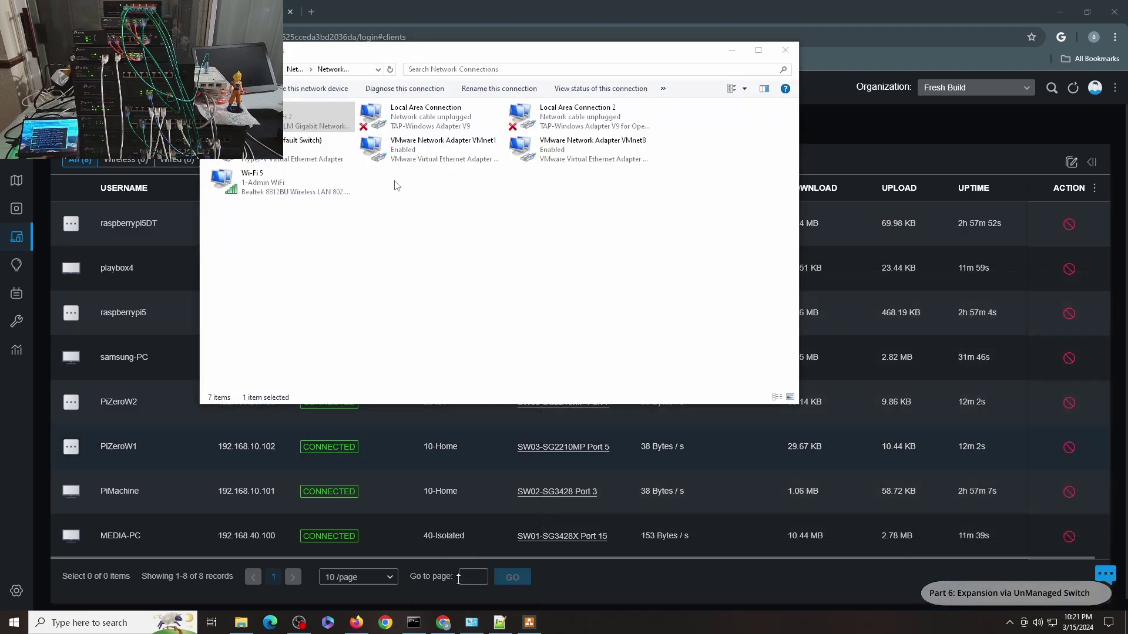
{"action": "right_click", "coordinate": [317, 121]}
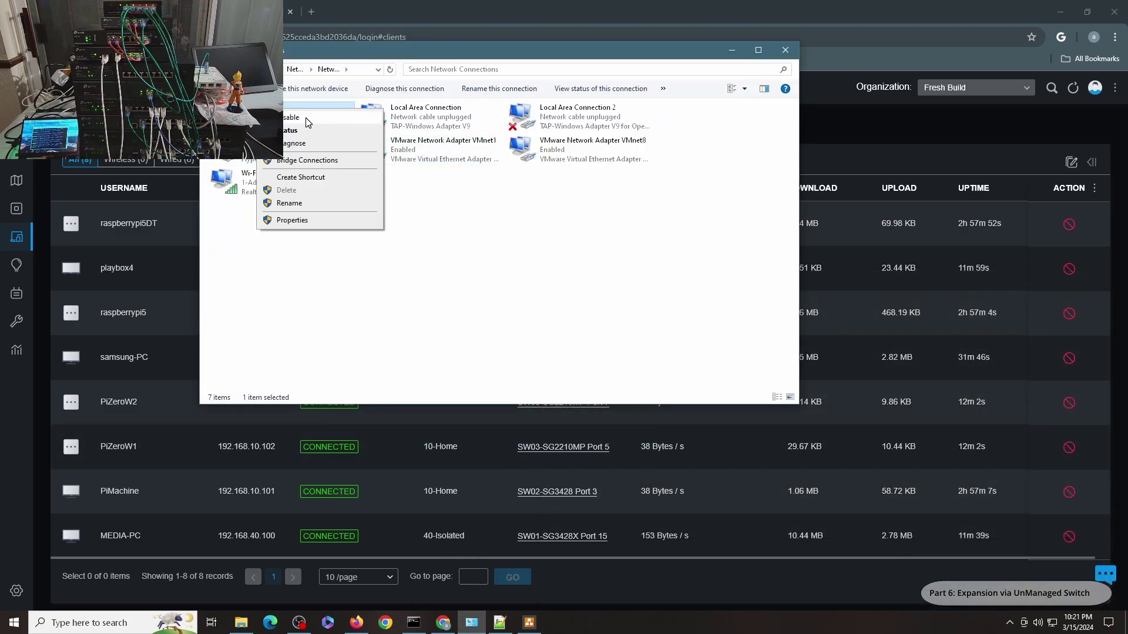
{"action": "left_click", "coordinate": [305, 120]}
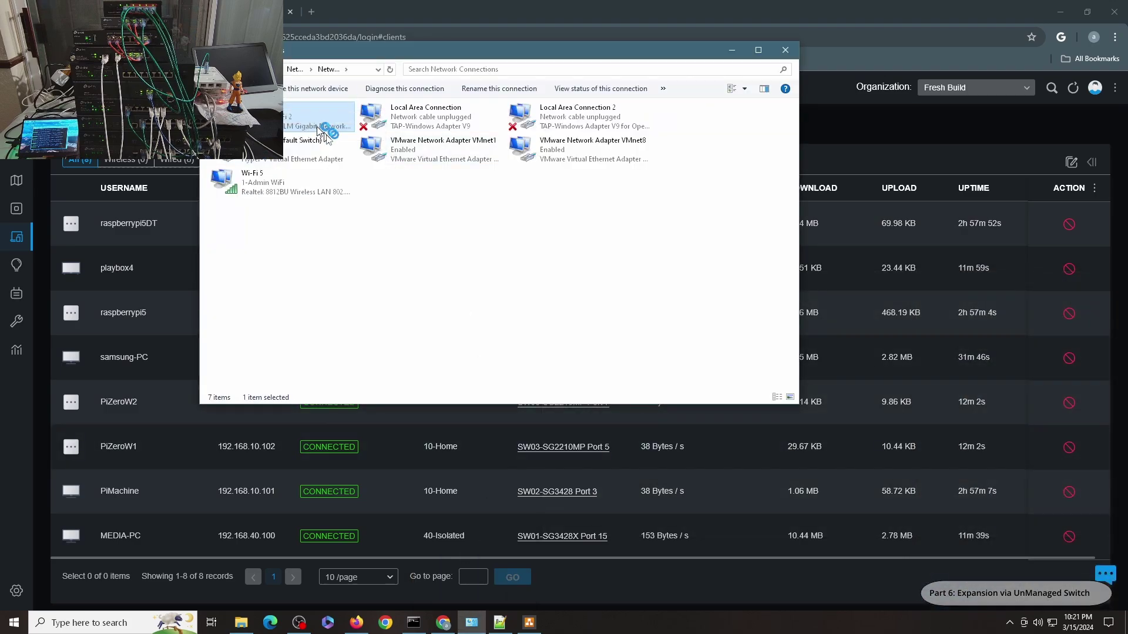
{"action": "left_click", "coordinate": [270, 193]}
{"action": "double_click", "coordinate": [270, 193]}
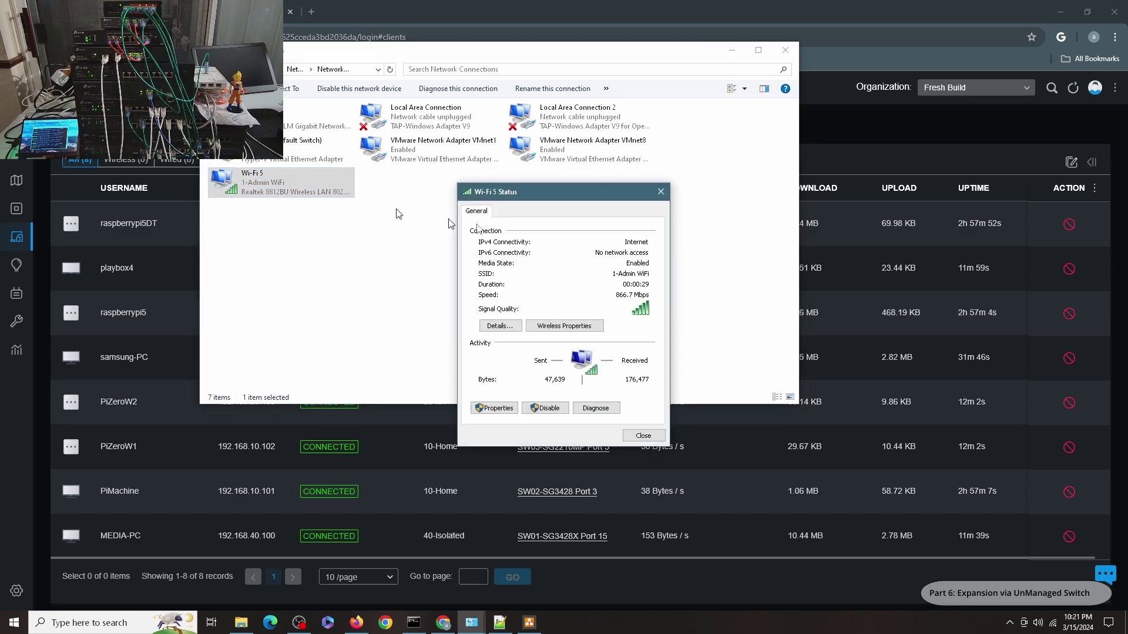
{"action": "left_click", "coordinate": [501, 328]}
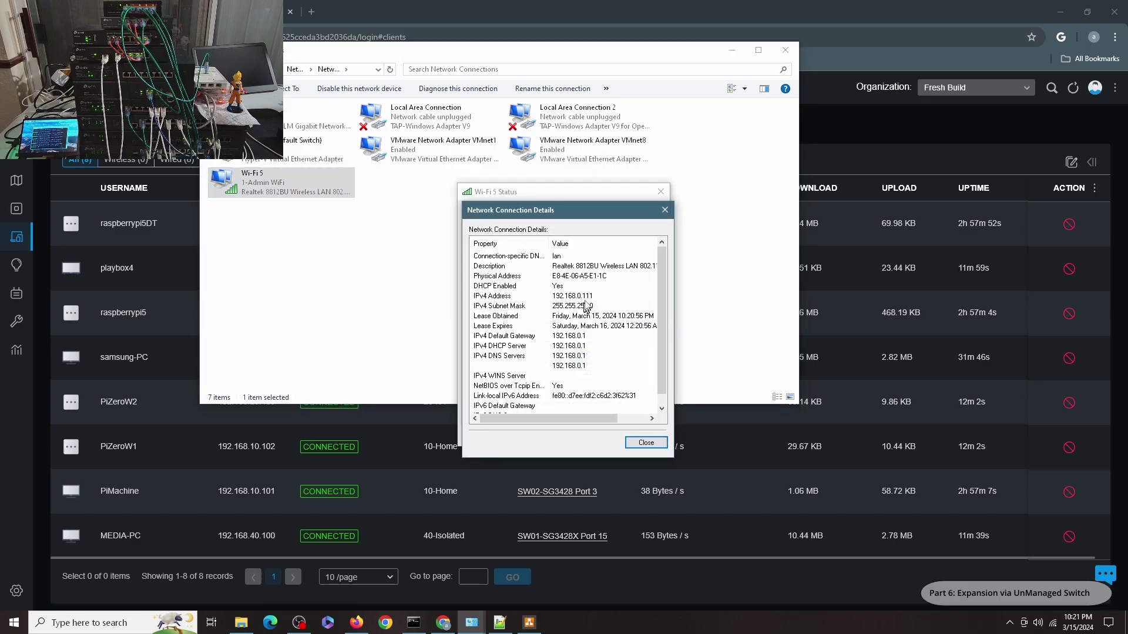
{"action": "left_click", "coordinate": [646, 442]}
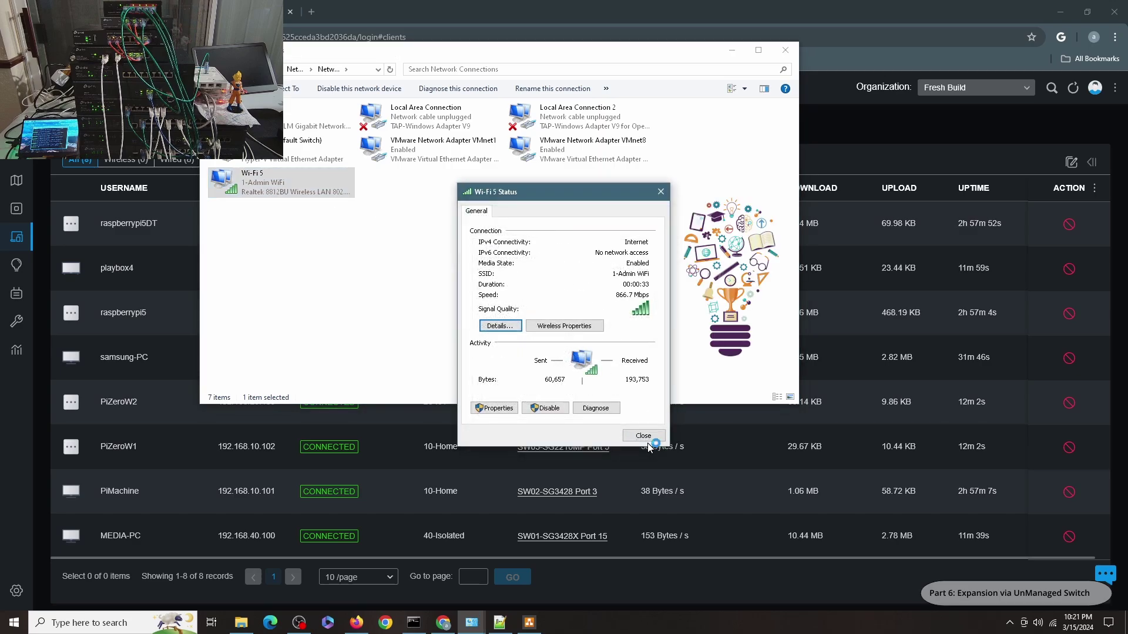
{"action": "left_click", "coordinate": [646, 440]}
{"action": "left_click", "coordinate": [646, 578]}
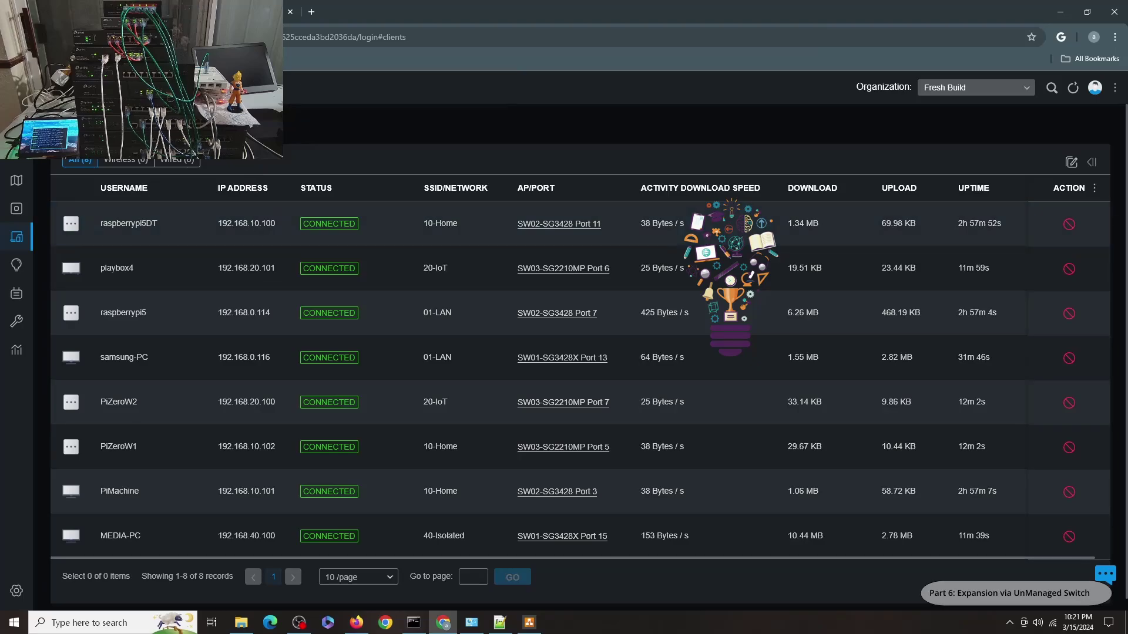
Refresh Clients and filter to Wireless, showing MEDIA-PC at 192.168.0.111 on 1-Admin WiFi
{"action": "left_click", "coordinate": [1072, 87]}
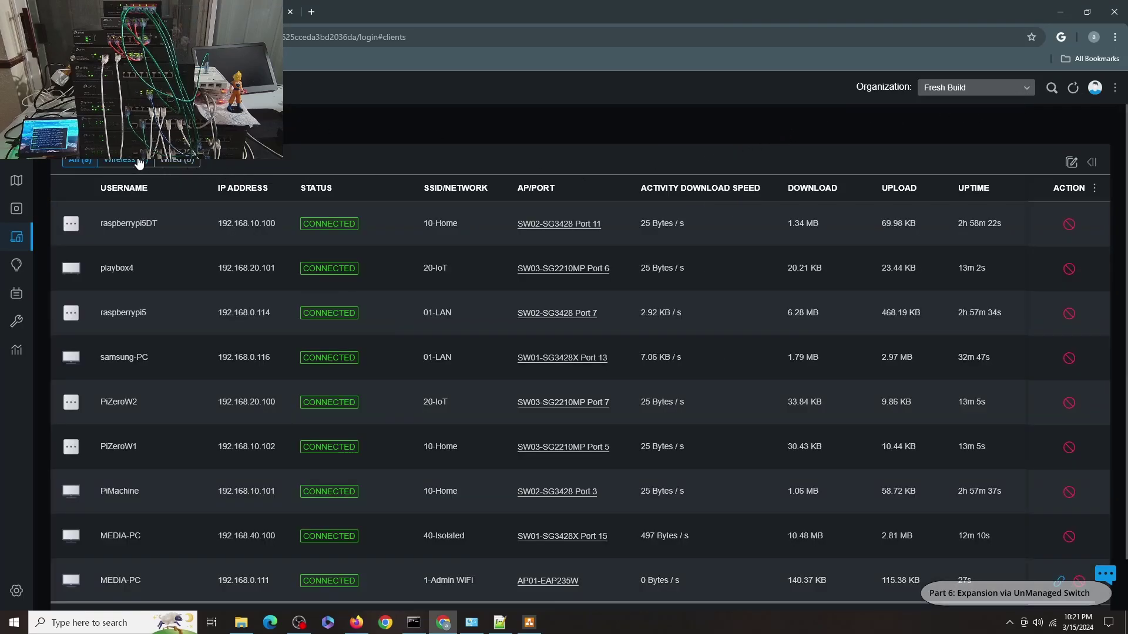
{"action": "left_click", "coordinate": [125, 164]}
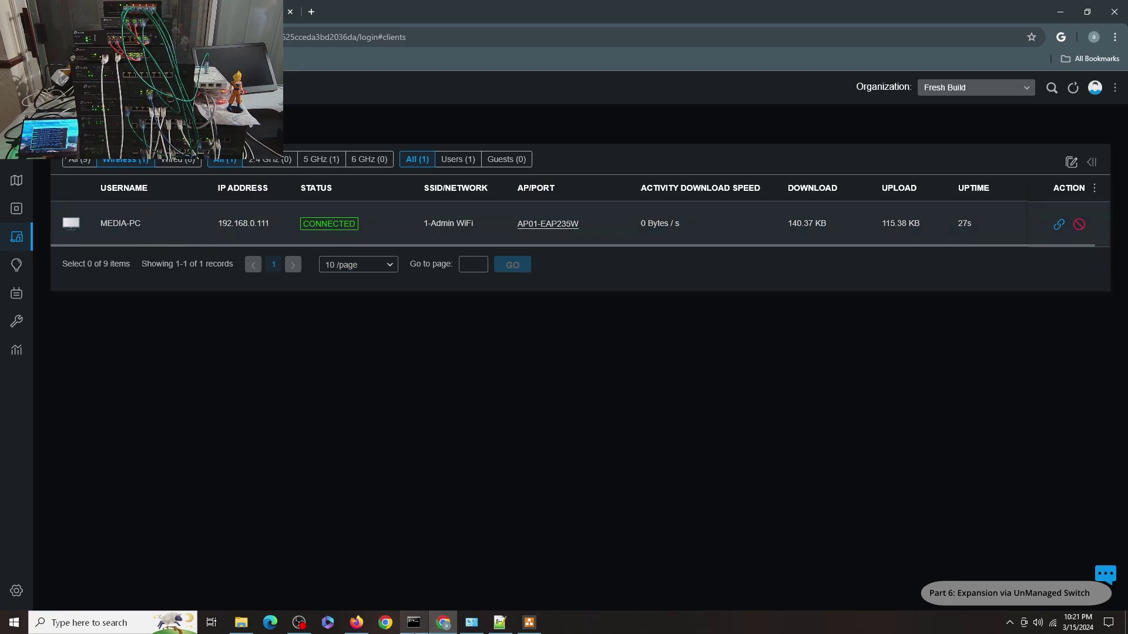
{"action": "left_click", "coordinate": [414, 624]}
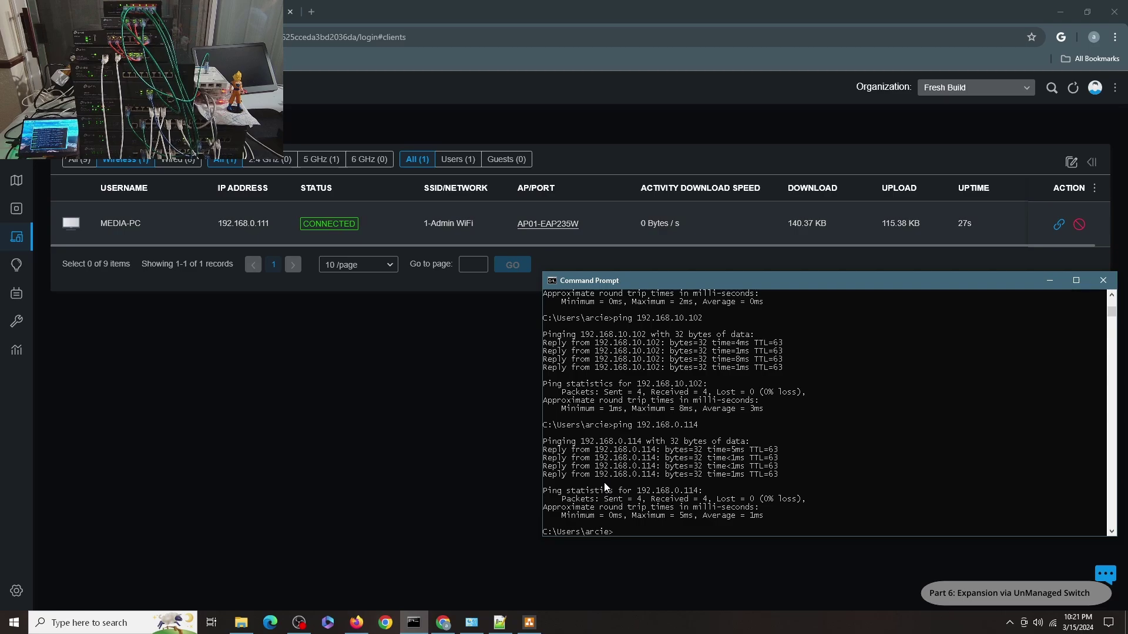
Ping 192.168.0.114, google.com, 192.168.10.102 and 192.168.20.101, all with 0% loss
{"action": "key", "text": "Return"}
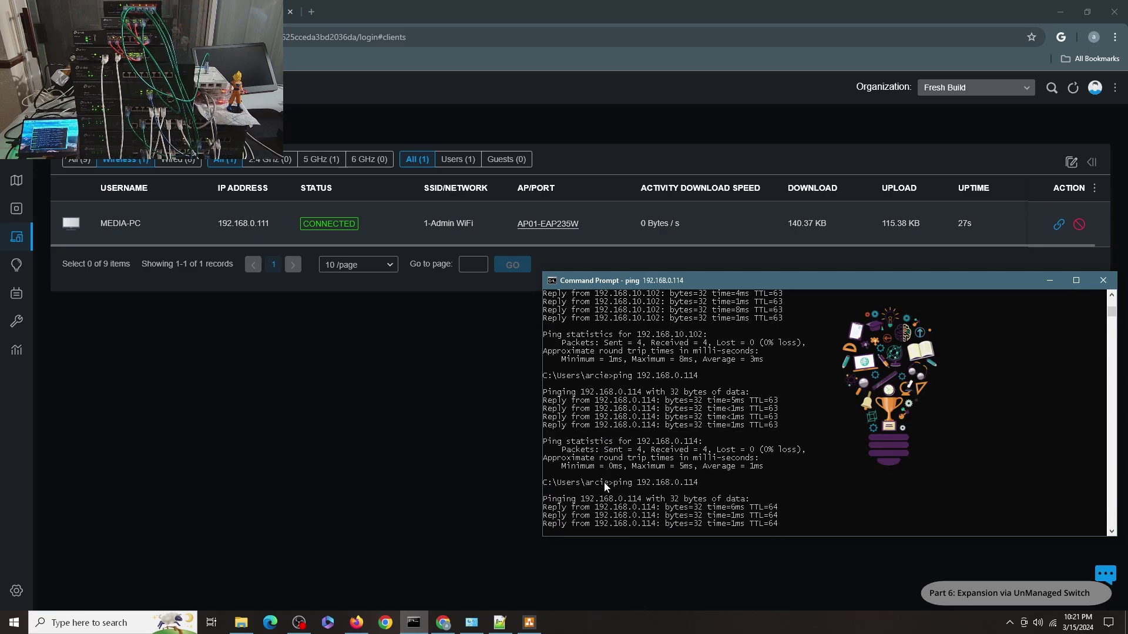
{"action": "type", "text": "ping google.com"}
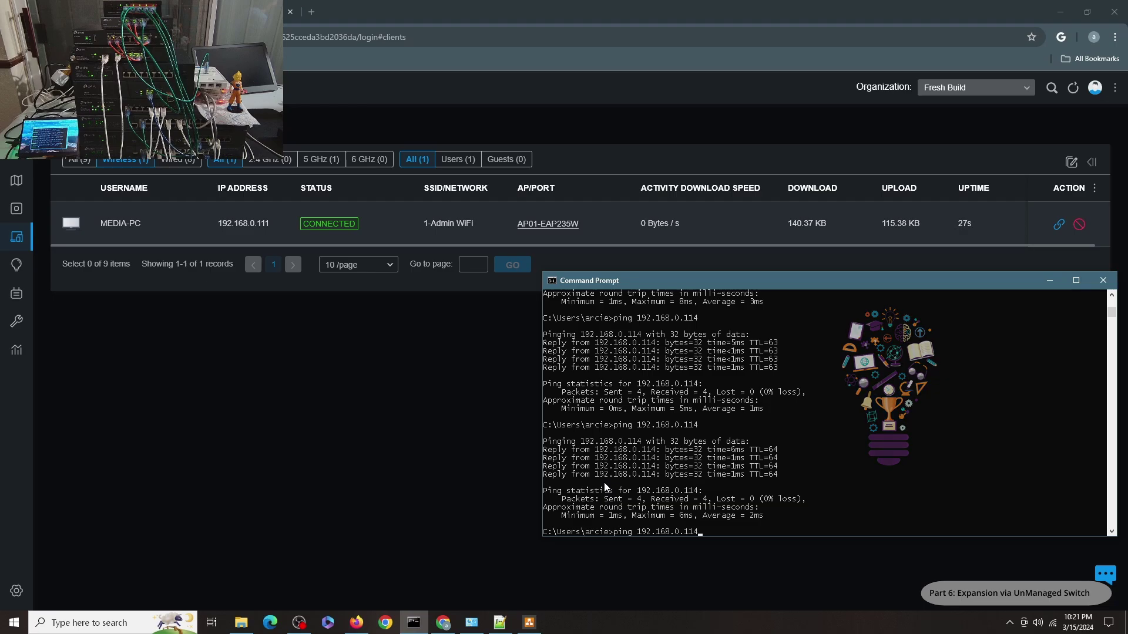
{"action": "key", "text": "Return"}
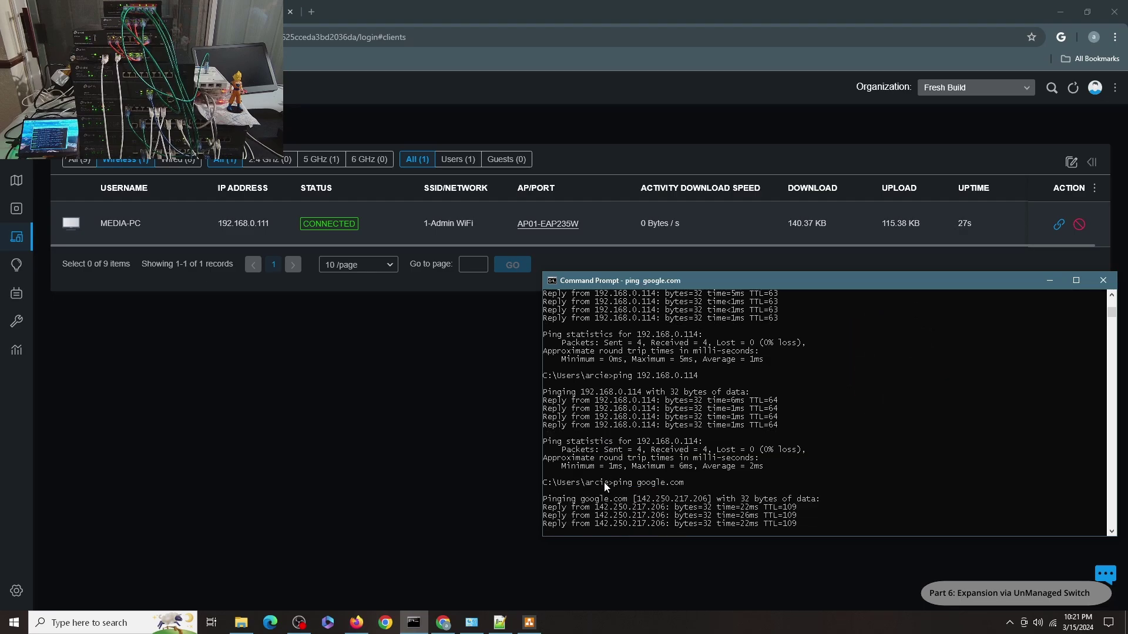
{"action": "key", "text": "Up"}
{"action": "key", "text": "Up"}
{"action": "key", "text": "Up"}
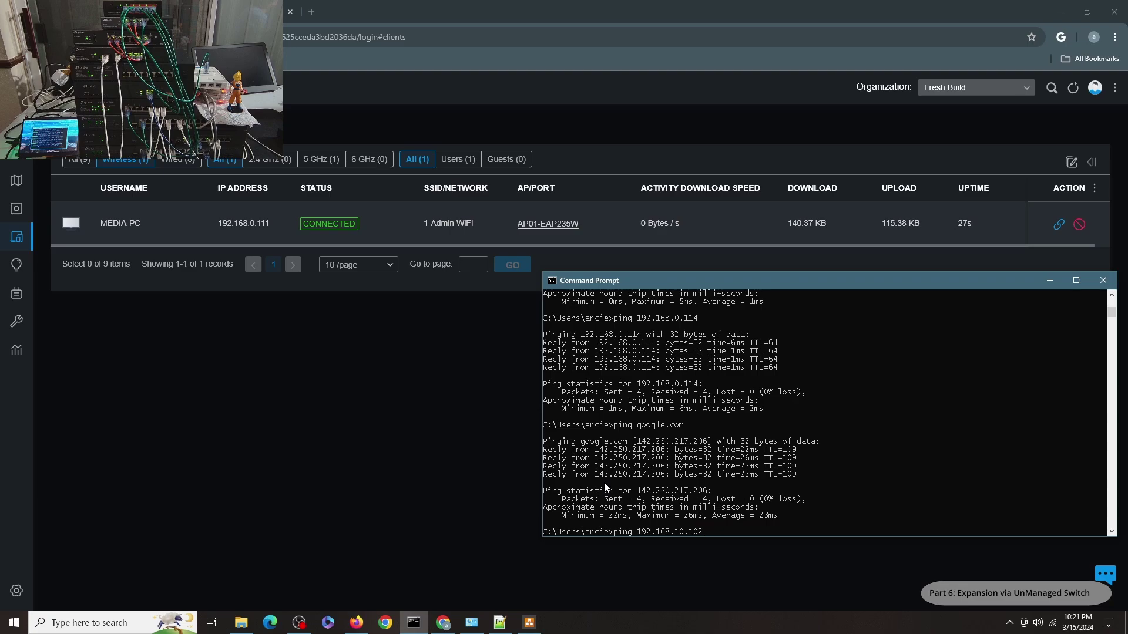
{"action": "key", "text": "Return"}
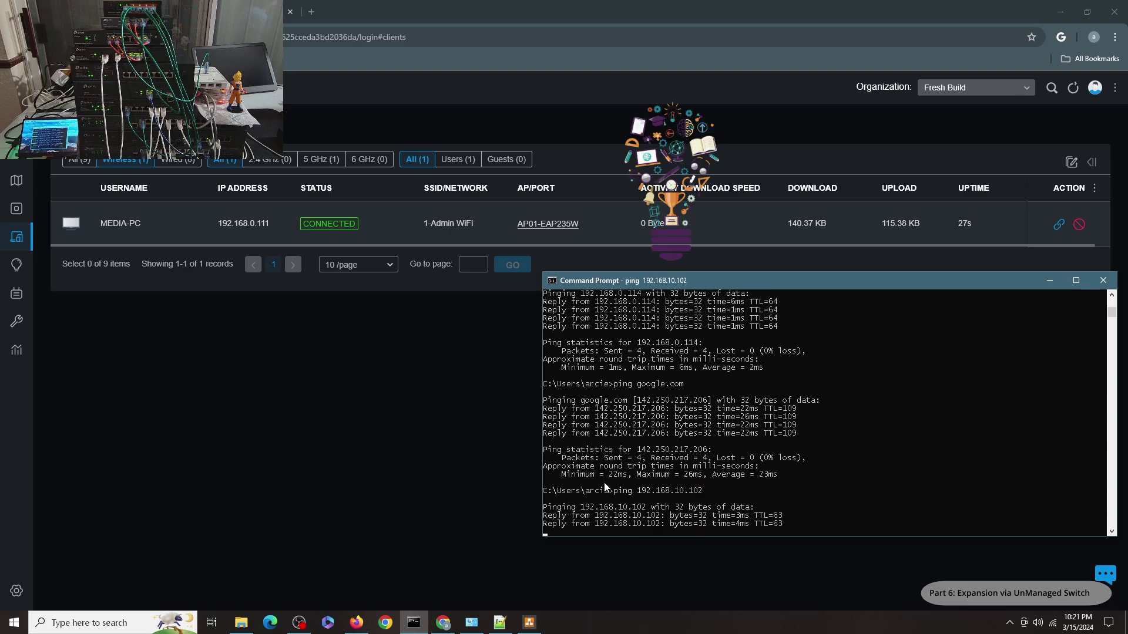
{"action": "key", "text": "Up"}
{"action": "key", "text": "Up"}
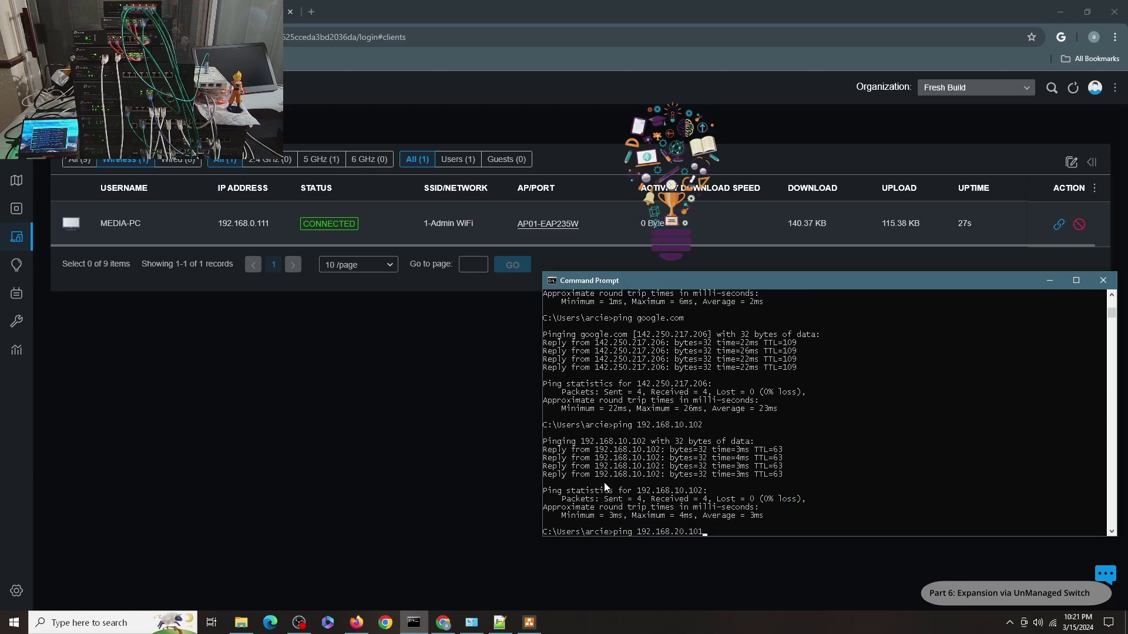
{"action": "key", "text": "Up"}
{"action": "key", "text": "Return"}
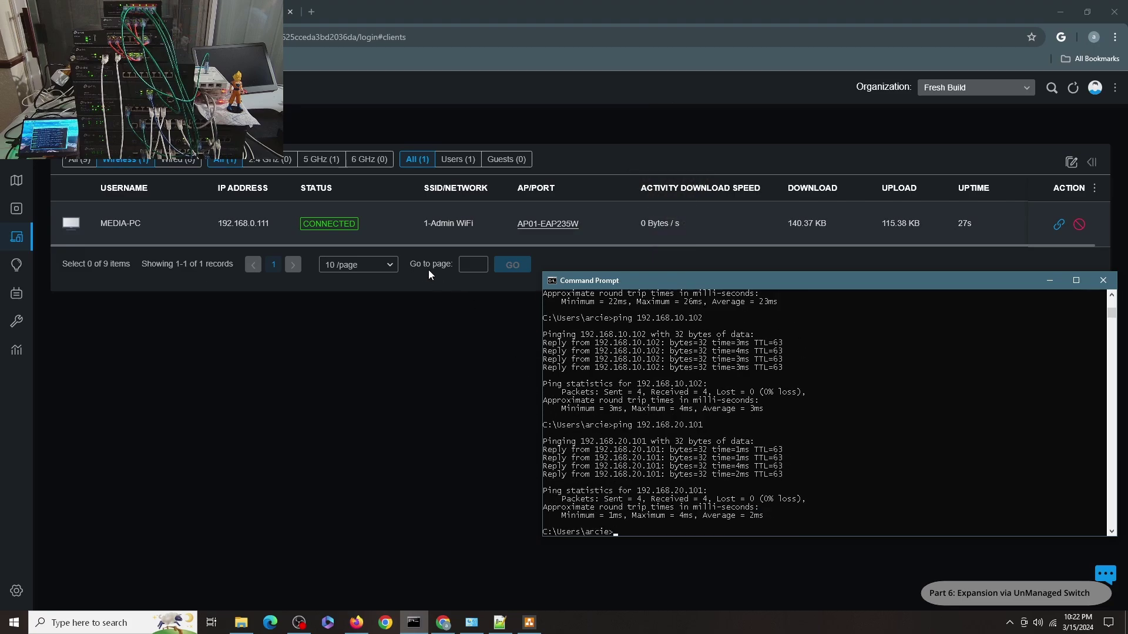
Join 10-Home WiFi with its security key, then refresh Omada to see MEDIA-PC at 192.168.10.103
{"action": "left_click", "coordinate": [1062, 624]}
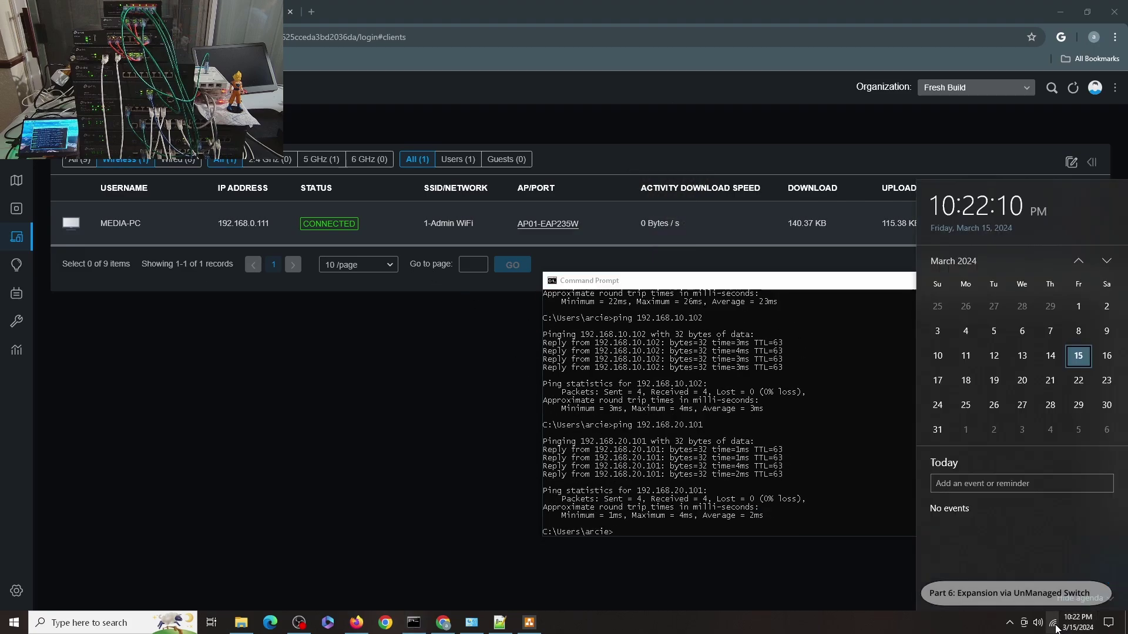
{"action": "left_click", "coordinate": [1052, 623]}
{"action": "scroll", "coordinate": [1010, 411], "scroll_direction": "down", "scroll_amount": 2}
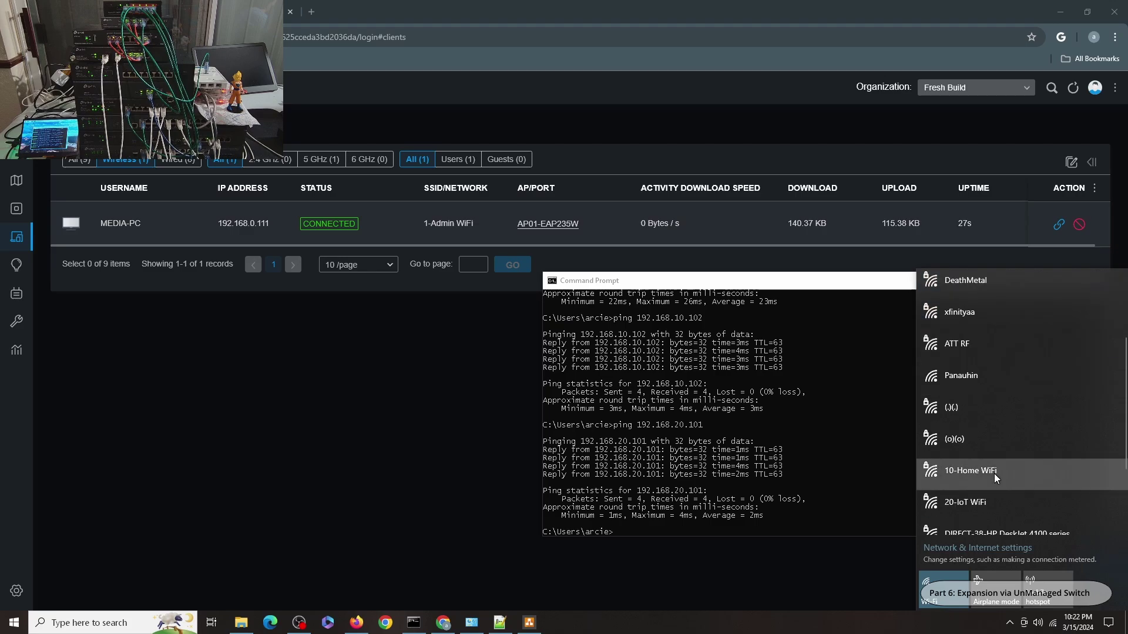
{"action": "left_click", "coordinate": [995, 474]}
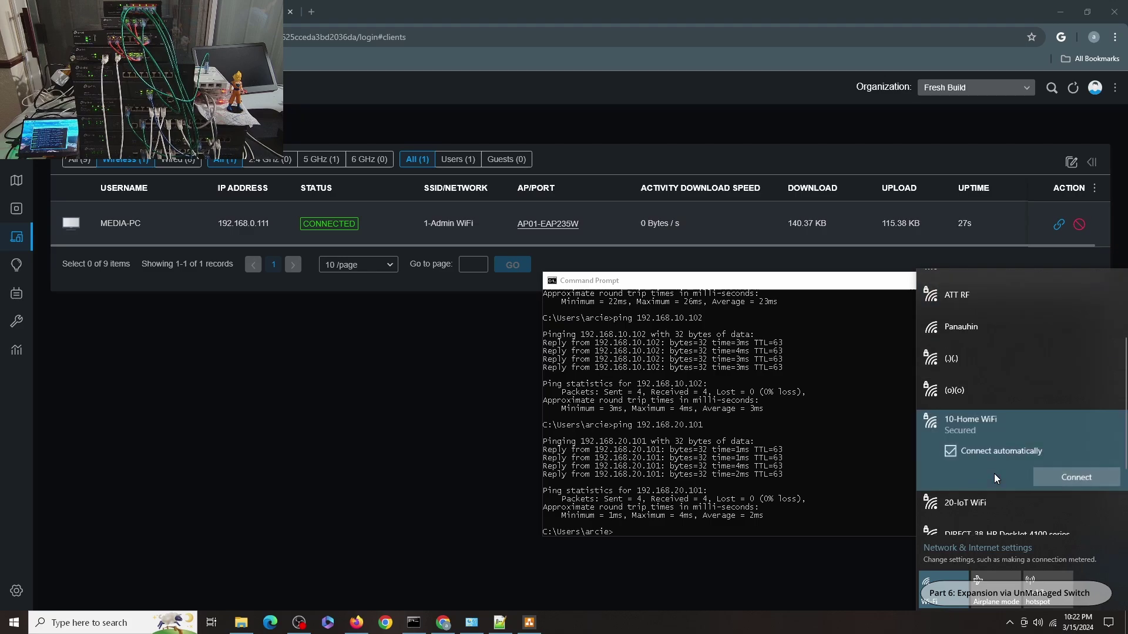
{"action": "left_click", "coordinate": [1043, 477]}
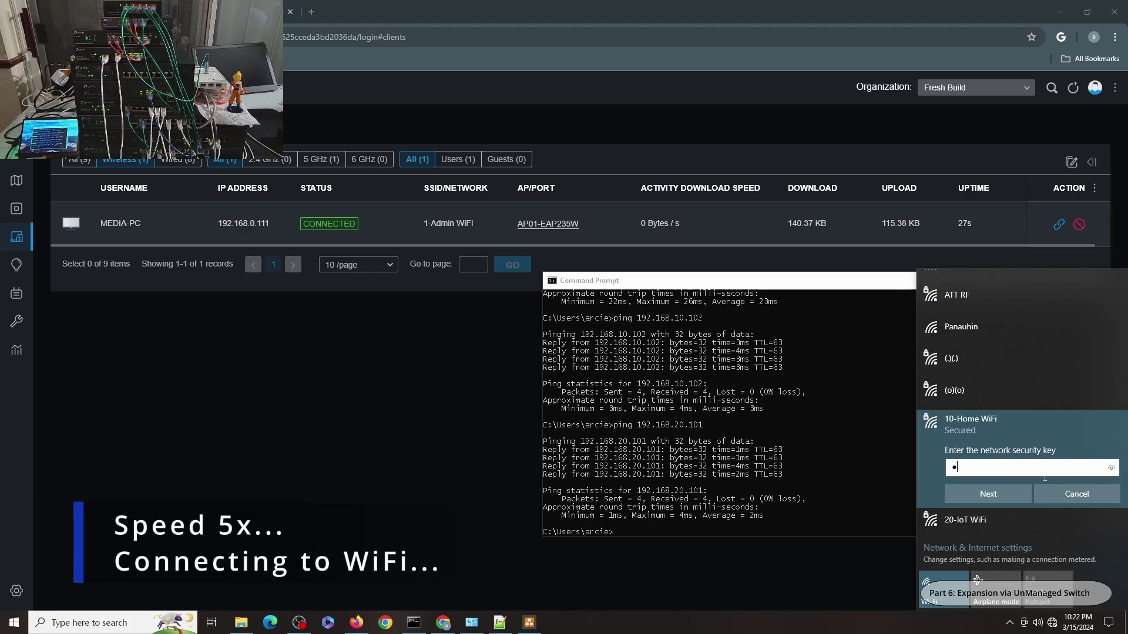
{"action": "left_click", "coordinate": [988, 493]}
{"action": "left_click", "coordinate": [968, 523]}
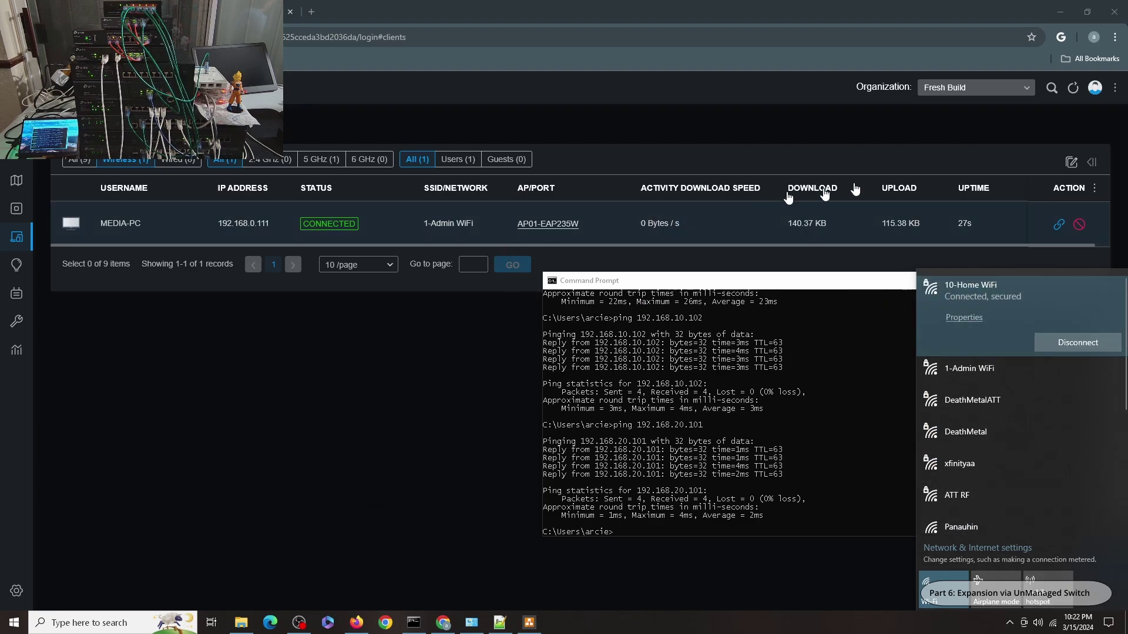
{"action": "left_click", "coordinate": [1076, 88]}
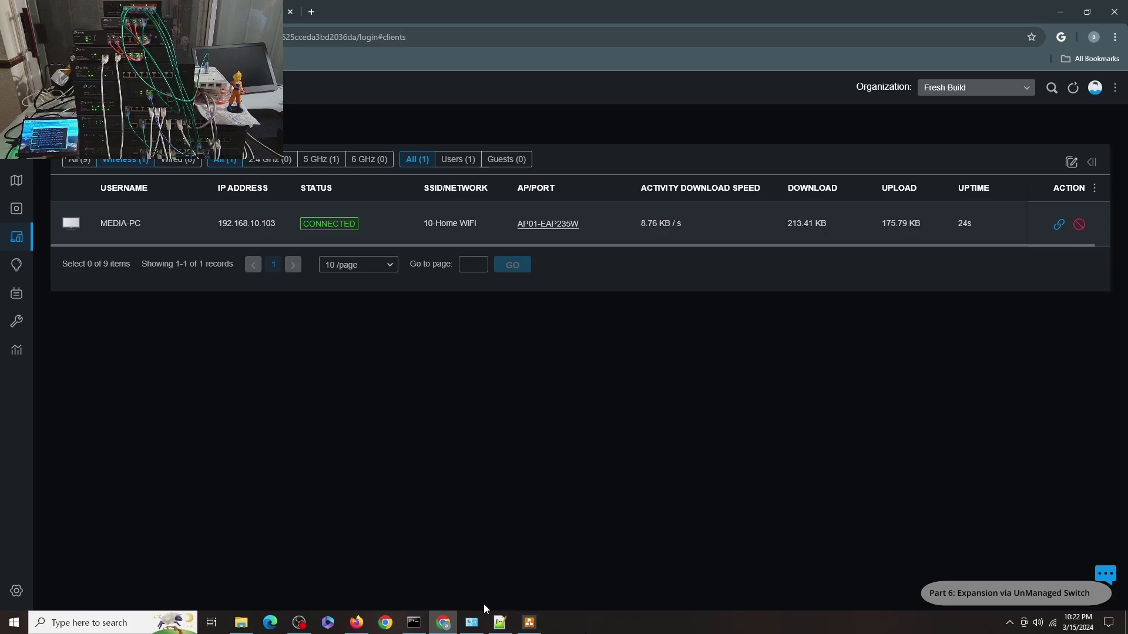
Confirm in the Wi-Fi 5 details that the IPv4 address is now 192.168.10.103
{"action": "left_click", "coordinate": [472, 622]}
{"action": "double_click", "coordinate": [249, 182]}
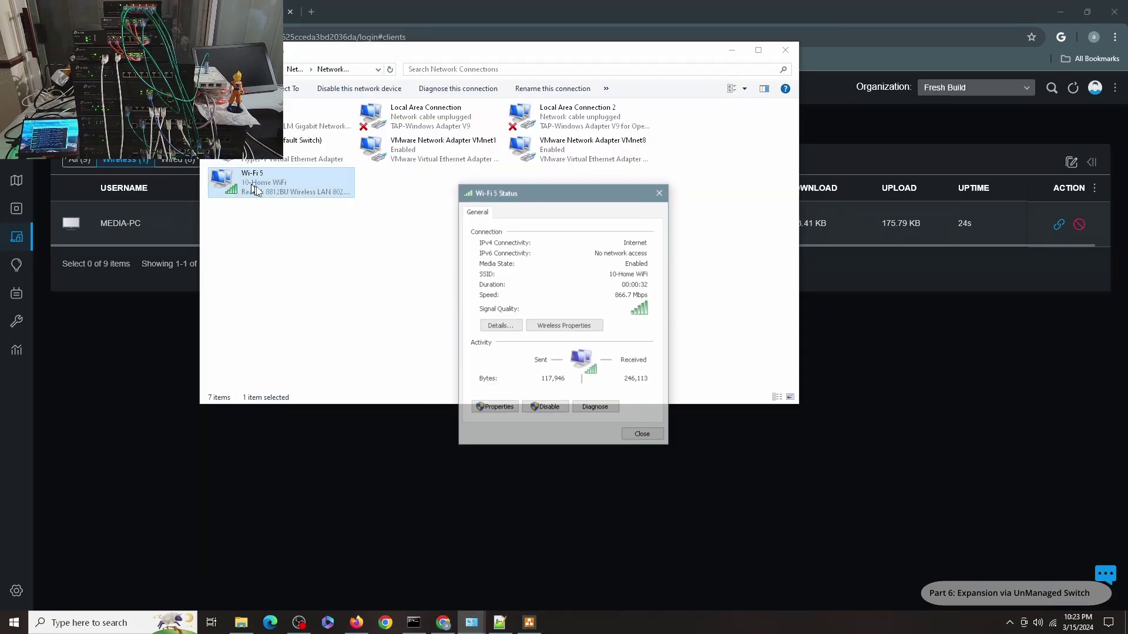
{"action": "left_click", "coordinate": [496, 327]}
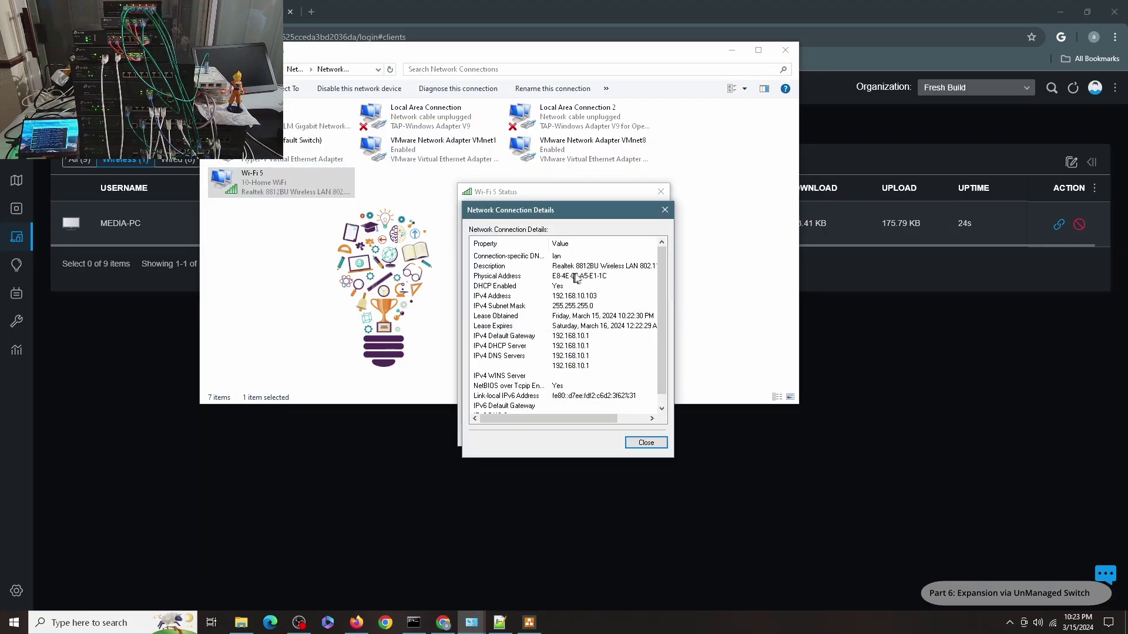
{"action": "left_click", "coordinate": [647, 444]}
{"action": "left_click", "coordinate": [627, 442]}
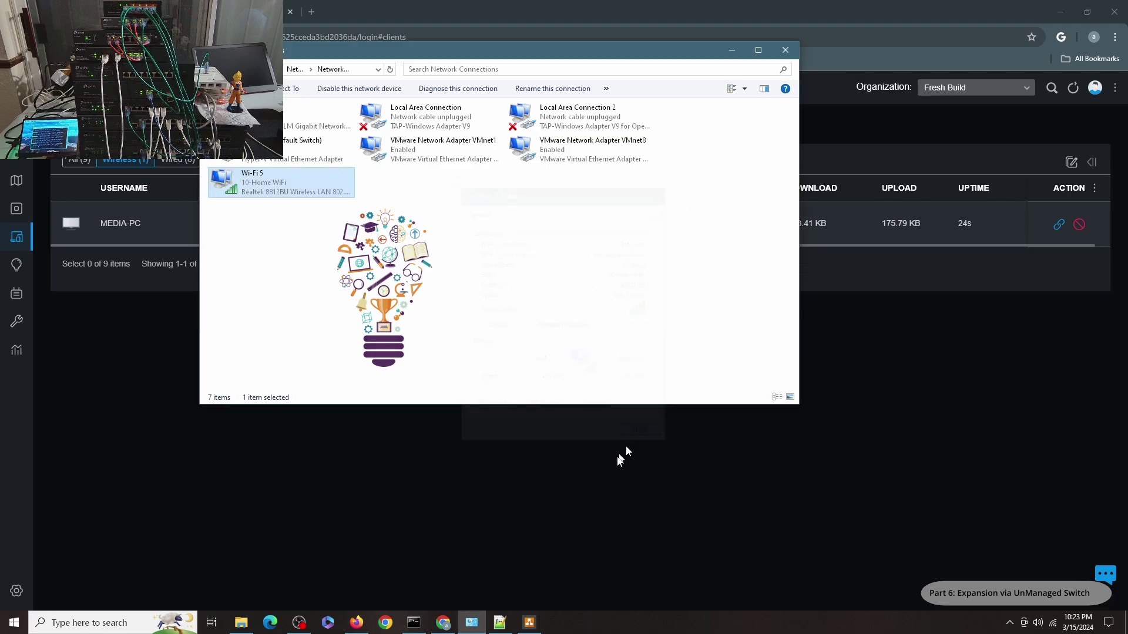
{"action": "left_click", "coordinate": [408, 626]}
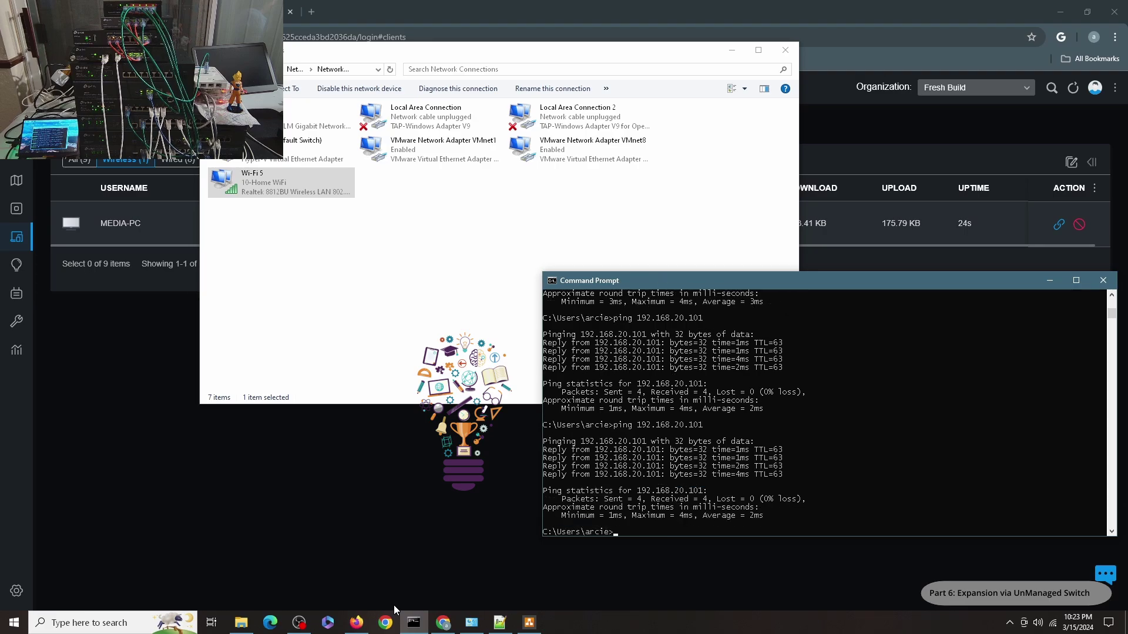
Switch the PC from 10-Home WiFi to the secured 20-IoT WiFi network, entering its security key
{"action": "left_click", "coordinate": [1054, 624]}
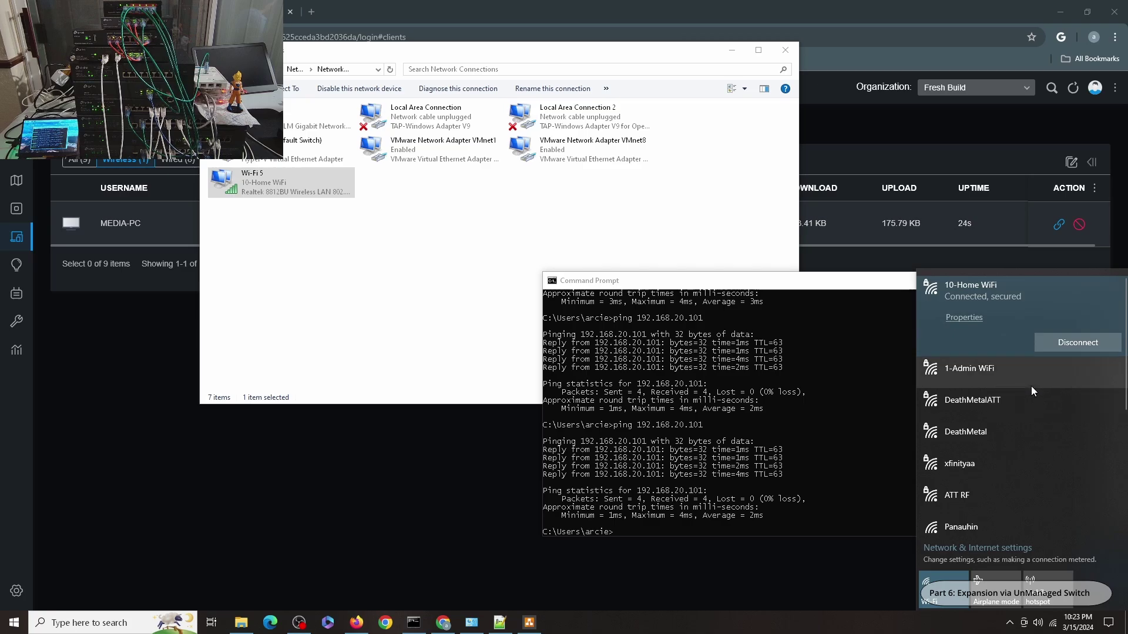
{"action": "scroll", "coordinate": [1031, 386], "scroll_direction": "down", "scroll_amount": 3}
{"action": "scroll", "coordinate": [1010, 423], "scroll_direction": "down", "scroll_amount": 2}
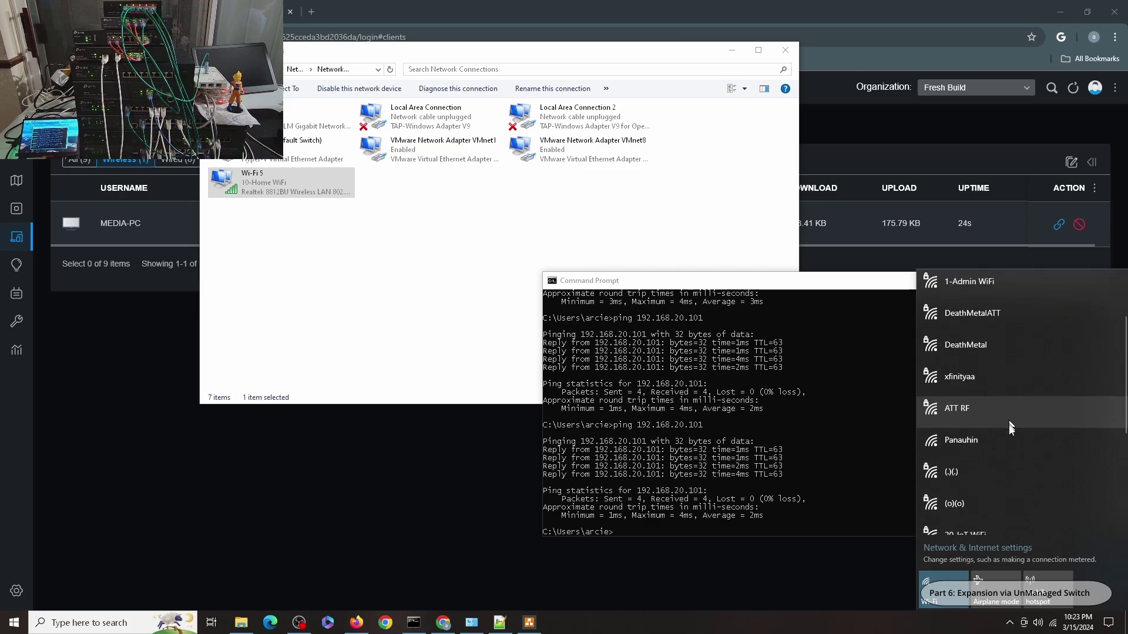
{"action": "left_click", "coordinate": [996, 426]}
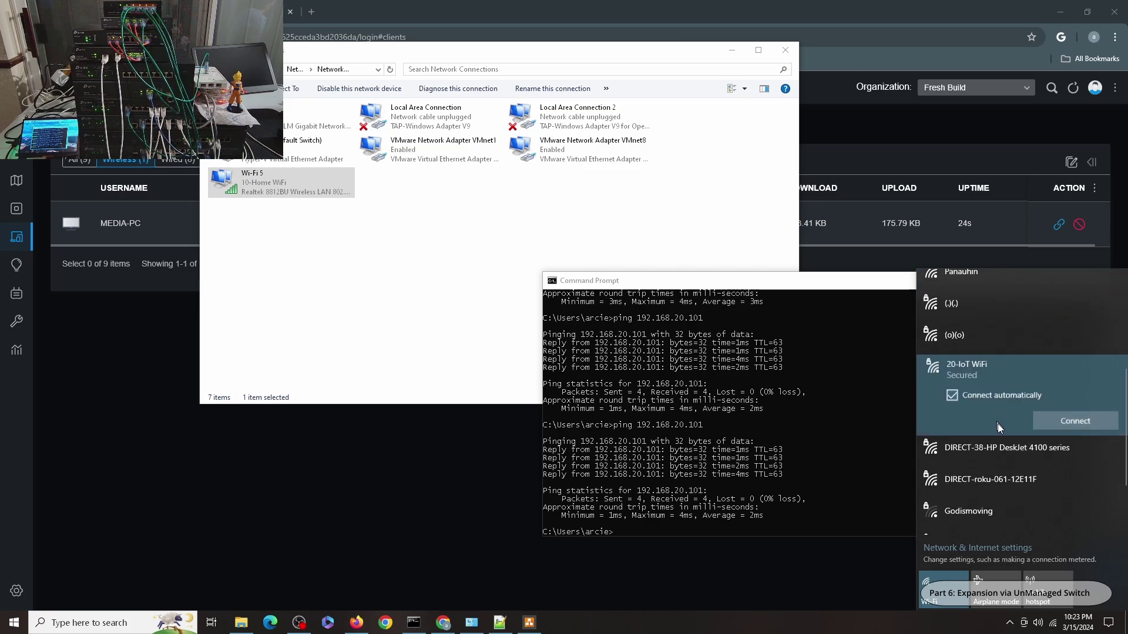
{"action": "left_click", "coordinate": [1048, 422]}
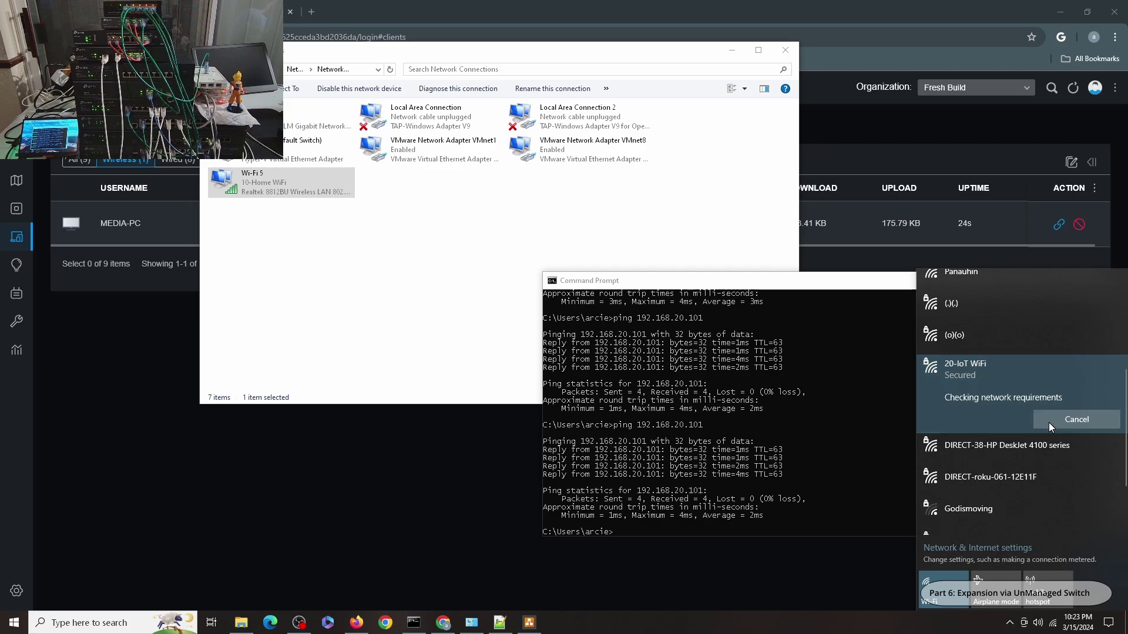
{"action": "type", "text": "••••••••••"}
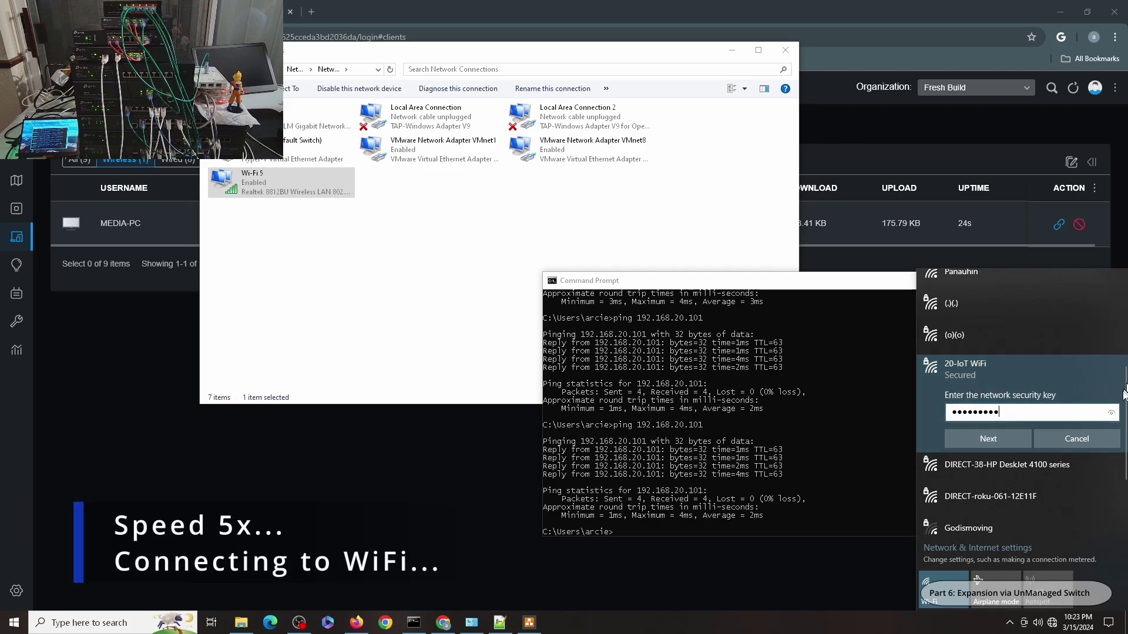
{"action": "left_click", "coordinate": [990, 437]}
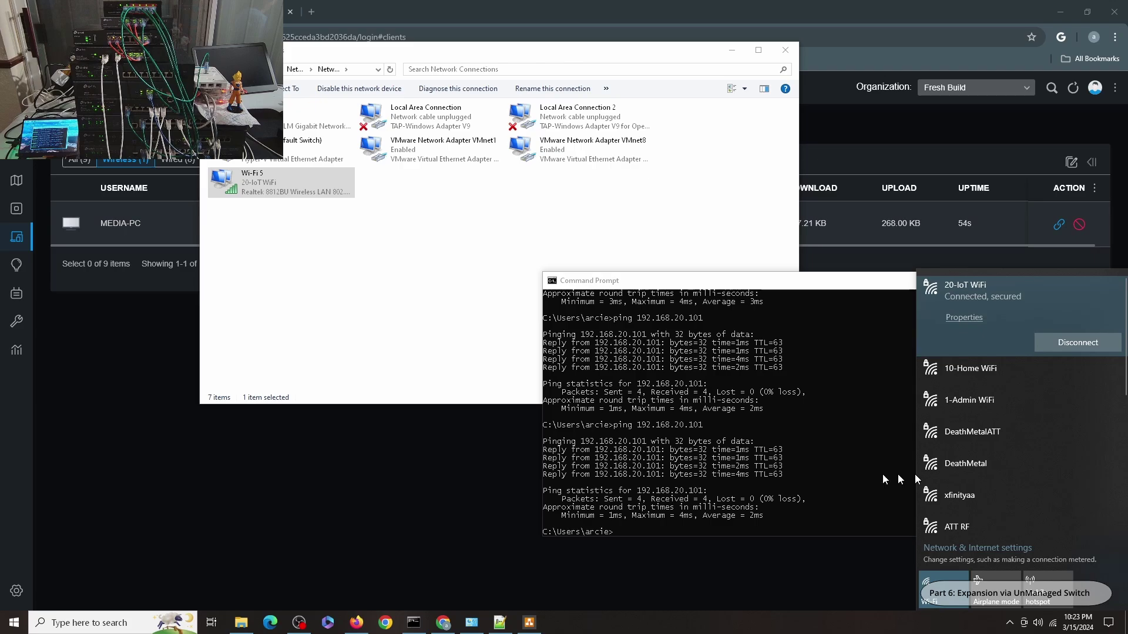
{"action": "left_click", "coordinate": [285, 461]}
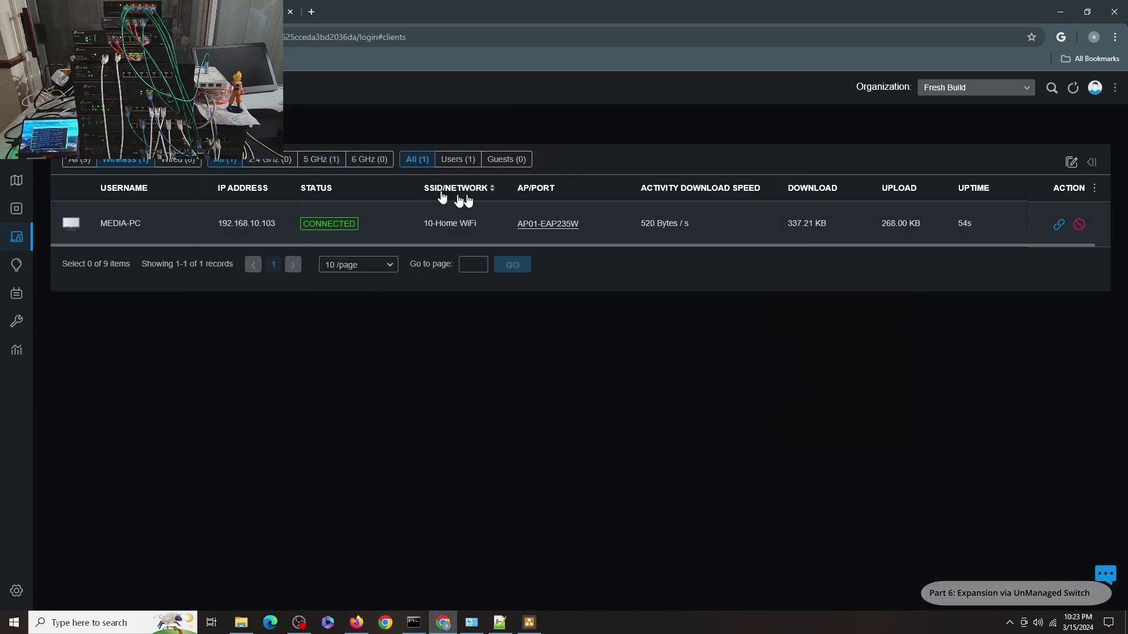
Refresh the Omada clients list and confirm in the Wi-Fi 5 details that MEDIA-PC has 192.168.20.102
{"action": "left_click", "coordinate": [1074, 87]}
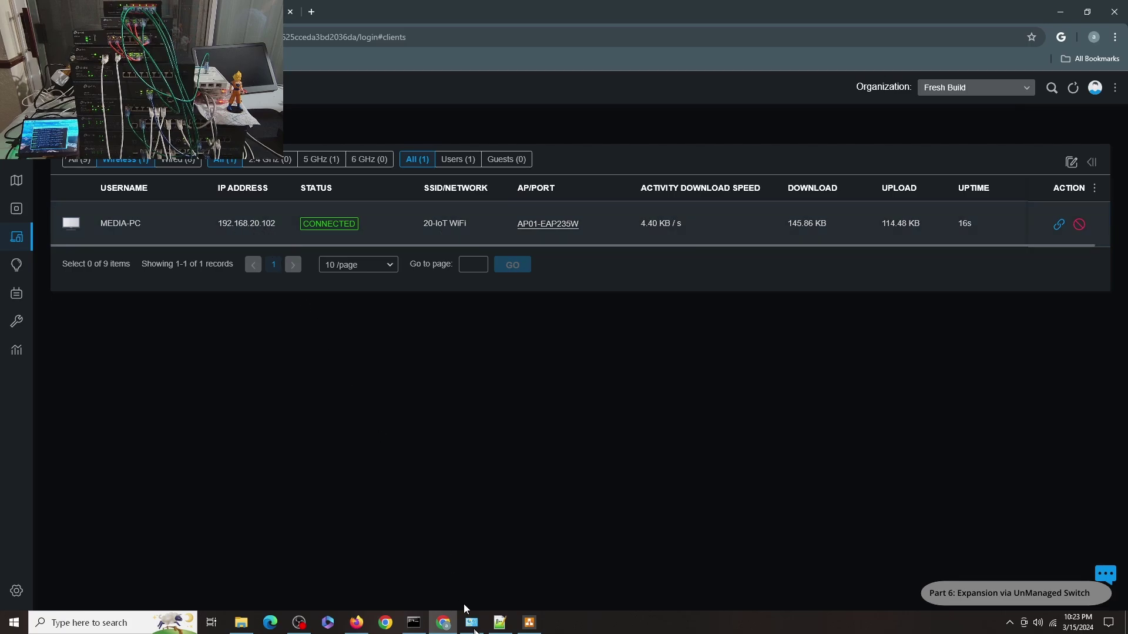
{"action": "left_click", "coordinate": [469, 624]}
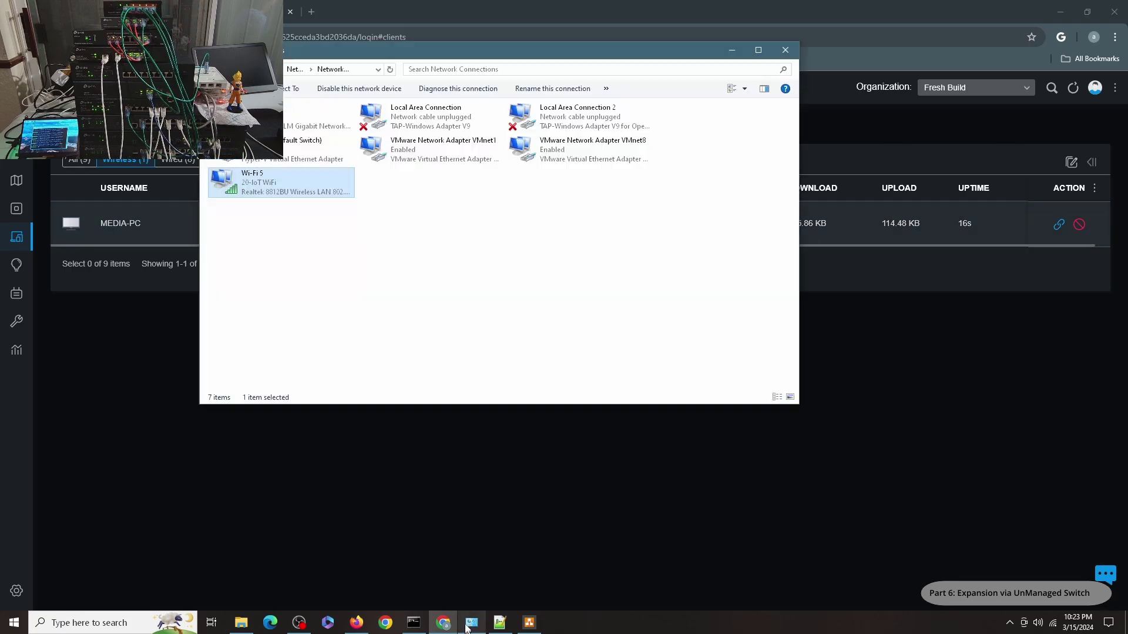
{"action": "double_click", "coordinate": [259, 184]}
{"action": "left_click", "coordinate": [501, 327]}
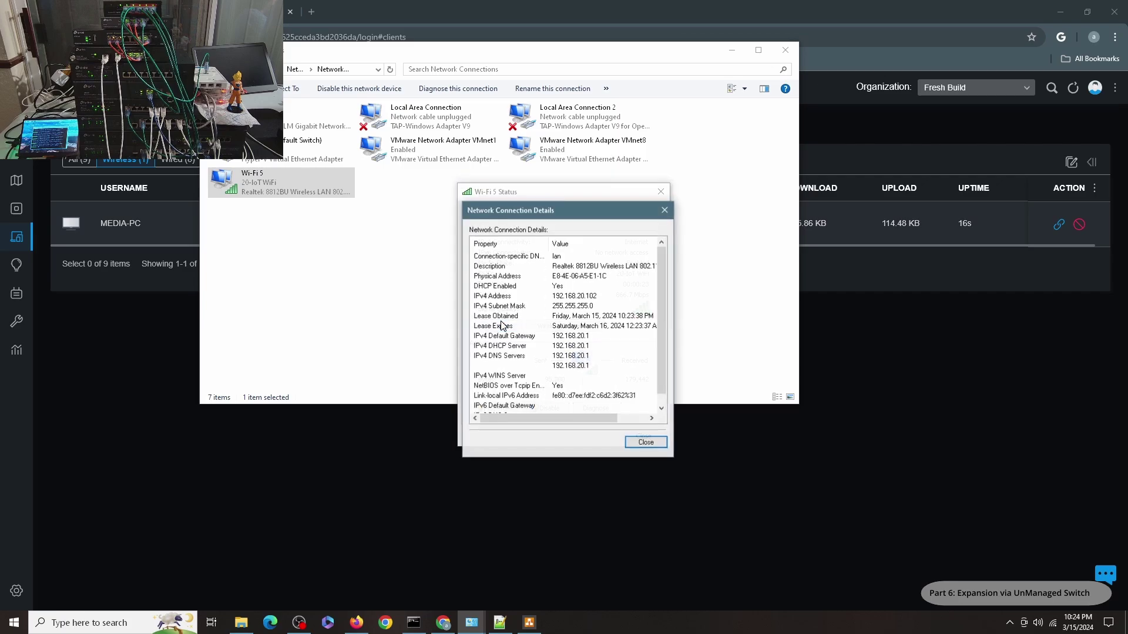
{"action": "left_click", "coordinate": [655, 447]}
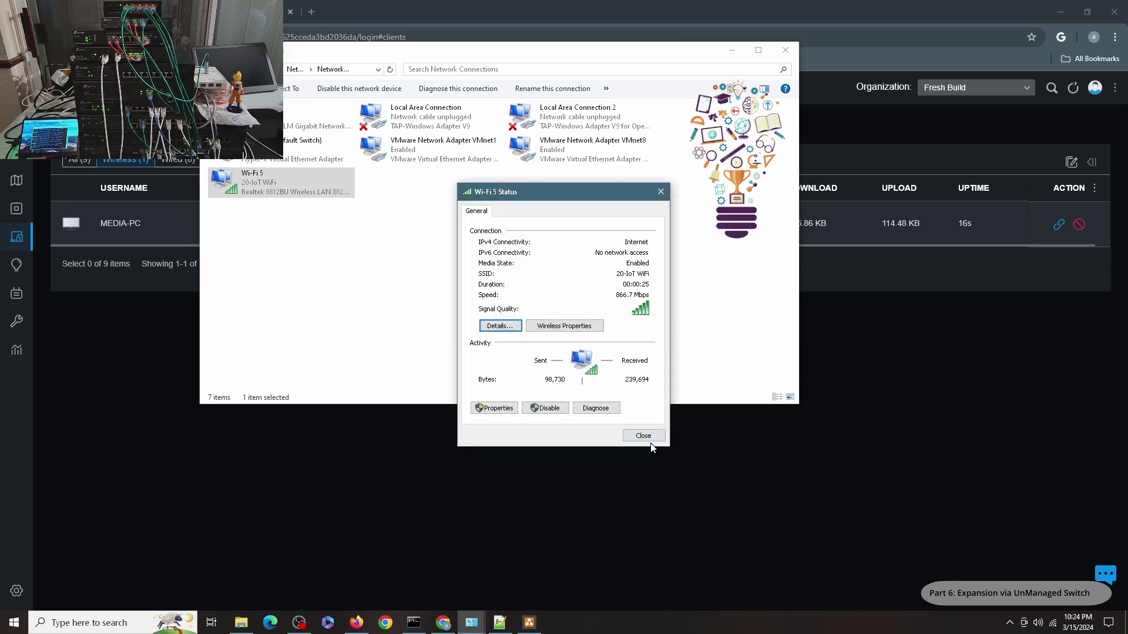
{"action": "left_click", "coordinate": [643, 436]}
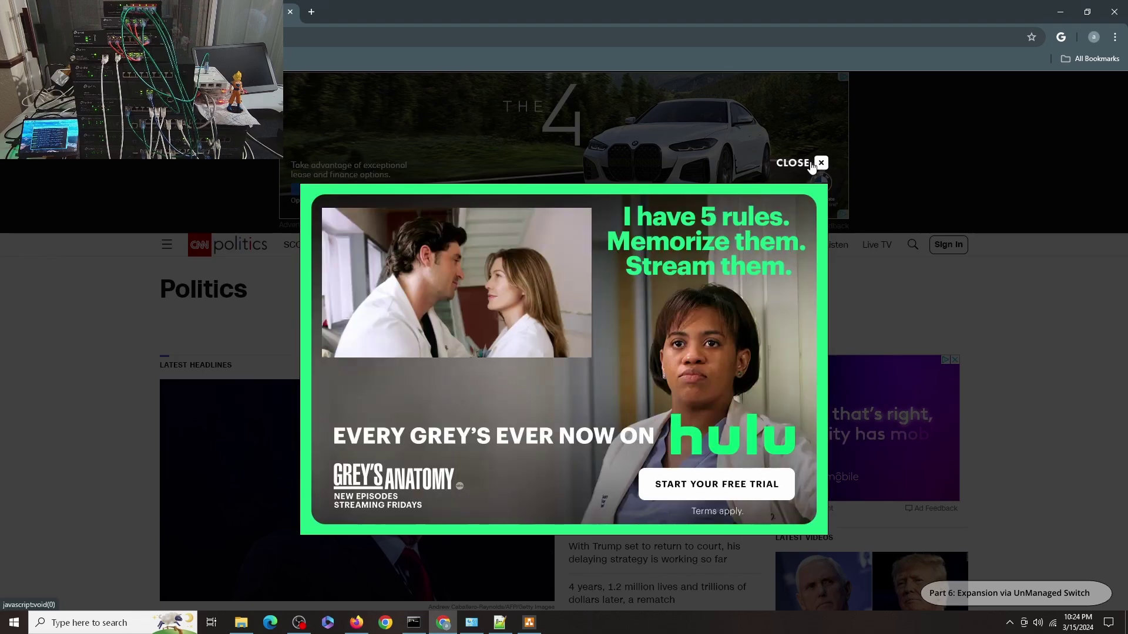
Dismiss the ad and load the Yahoo home page in Chrome over the IoT connection
{"action": "left_click", "coordinate": [822, 163]}
{"action": "type", "text": "yahoo"}
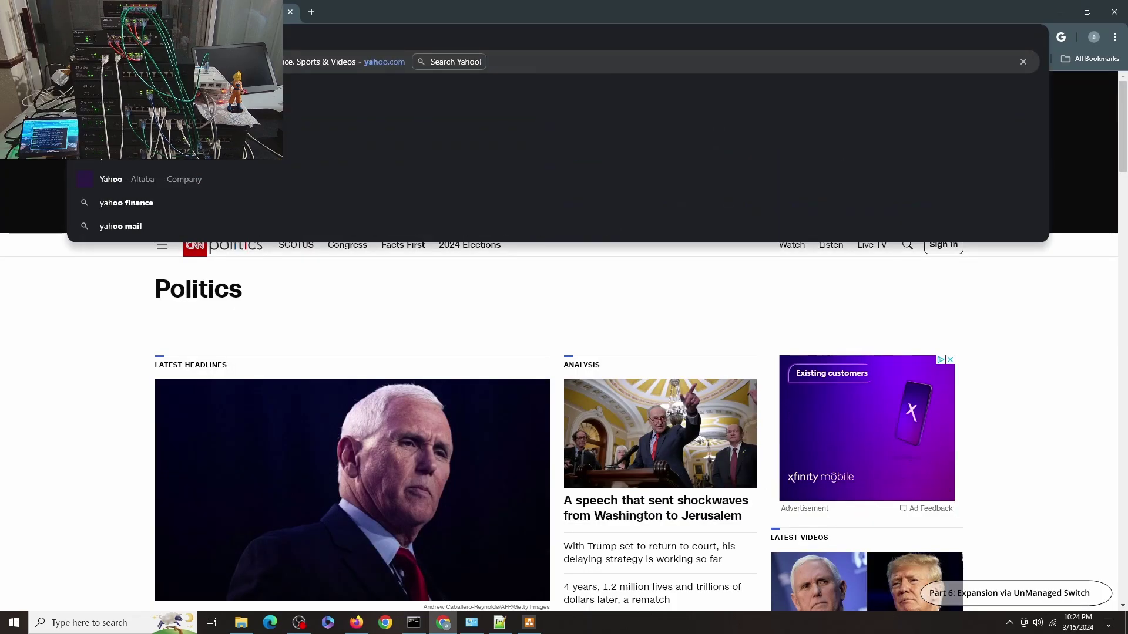
{"action": "key", "text": "Return"}
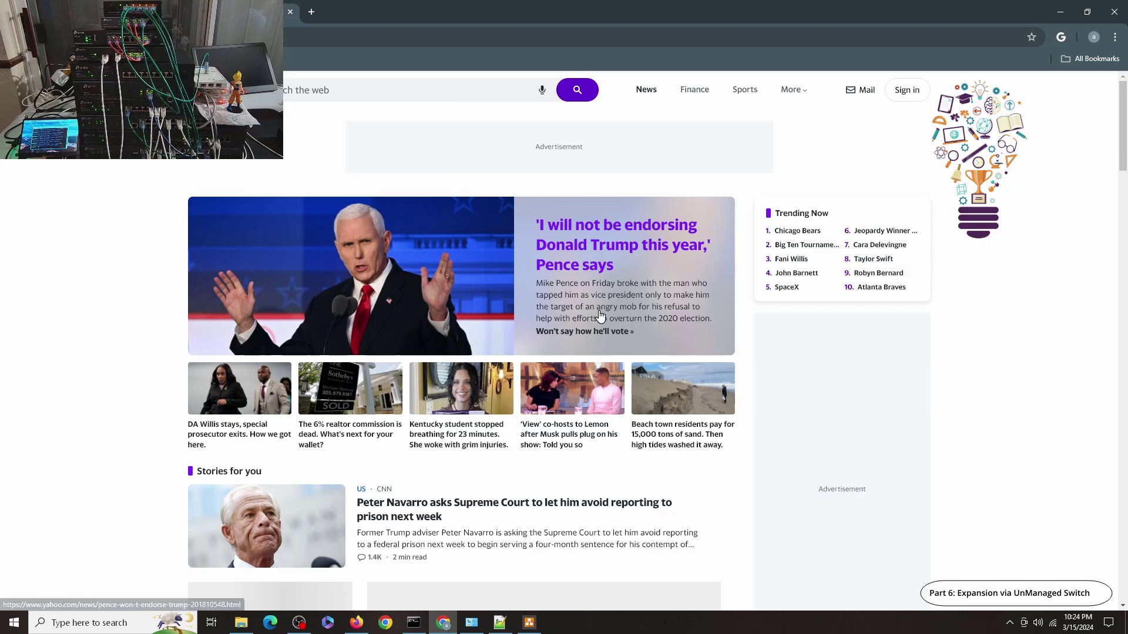
{"action": "left_click", "coordinate": [415, 624]}
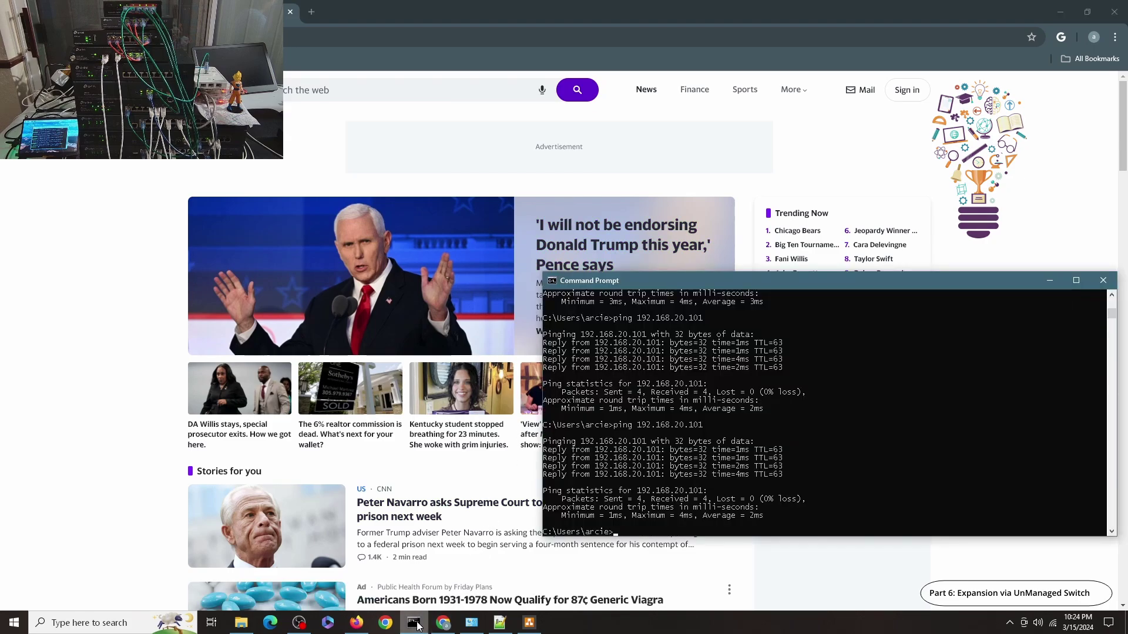
Ping 192.168.20.101 again, then 192.168.0.116 and 192.168.10.102 from the IoT network
{"action": "key", "text": "Up"}
{"action": "key", "text": "Return"}
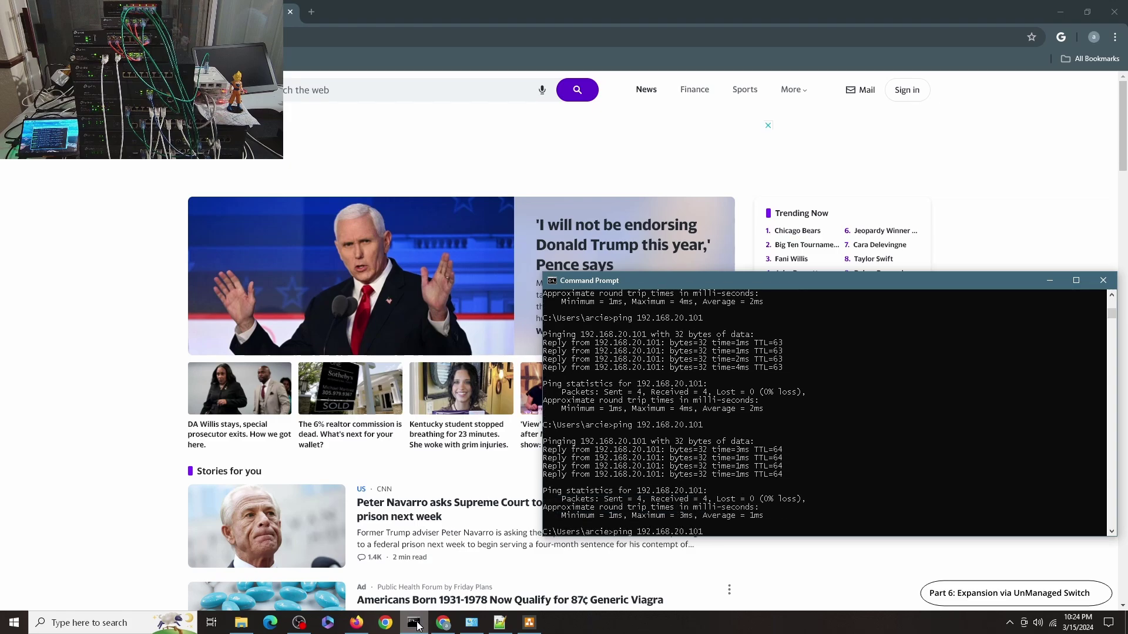
{"action": "type", "text": "ping 192.168.0.116"}
{"action": "key", "text": "Return"}
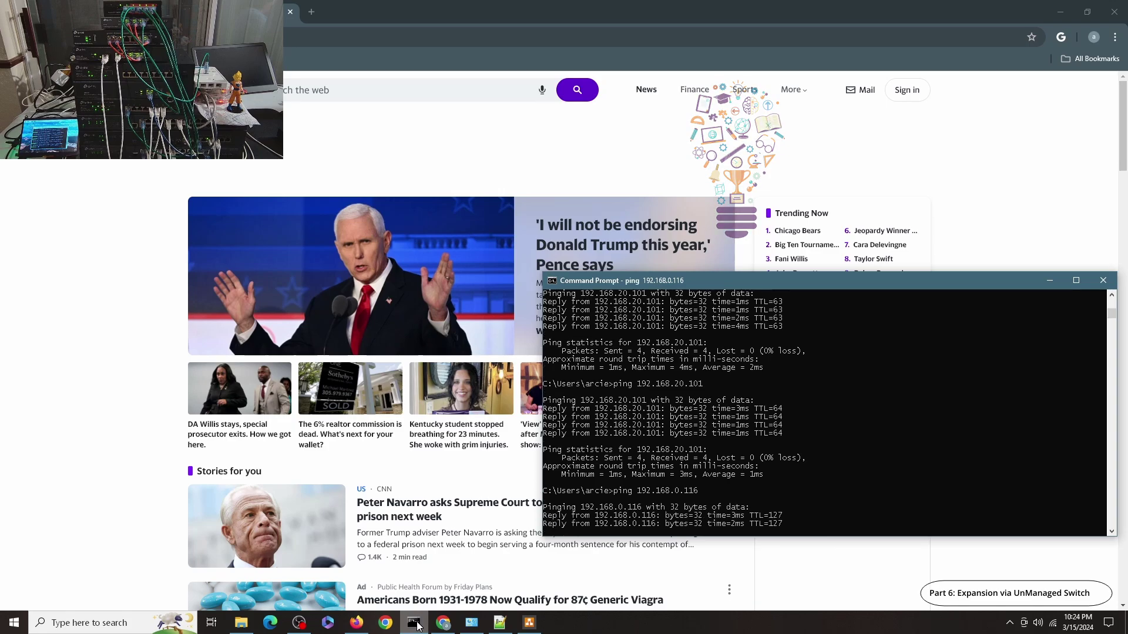
{"action": "type", "text": "ping 192.168.10.102"}
{"action": "key", "text": "Return"}
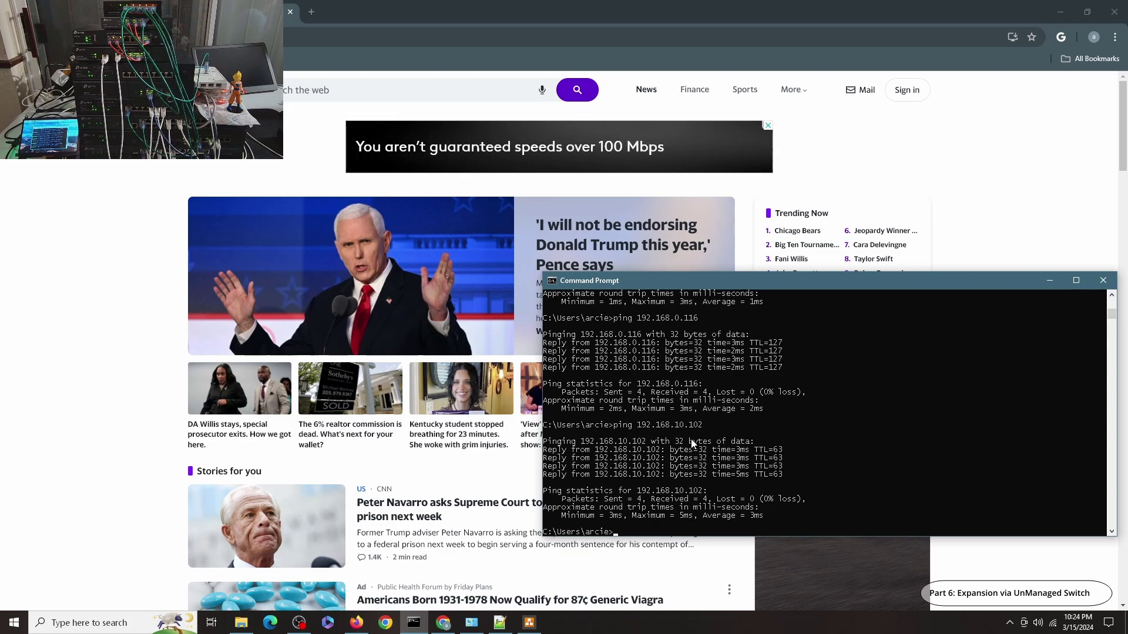
Ping the gateways 192.168.40.1 and 192.168.30.1
{"action": "type", "text": "pin"}
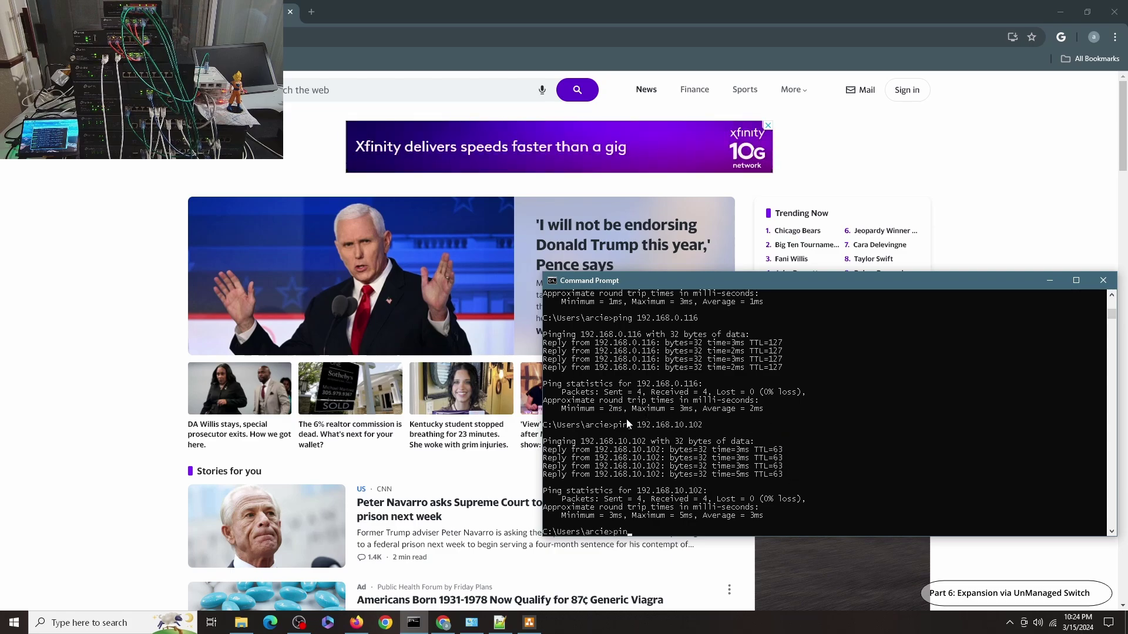
{"action": "type", "text": "g 192.168.40"}
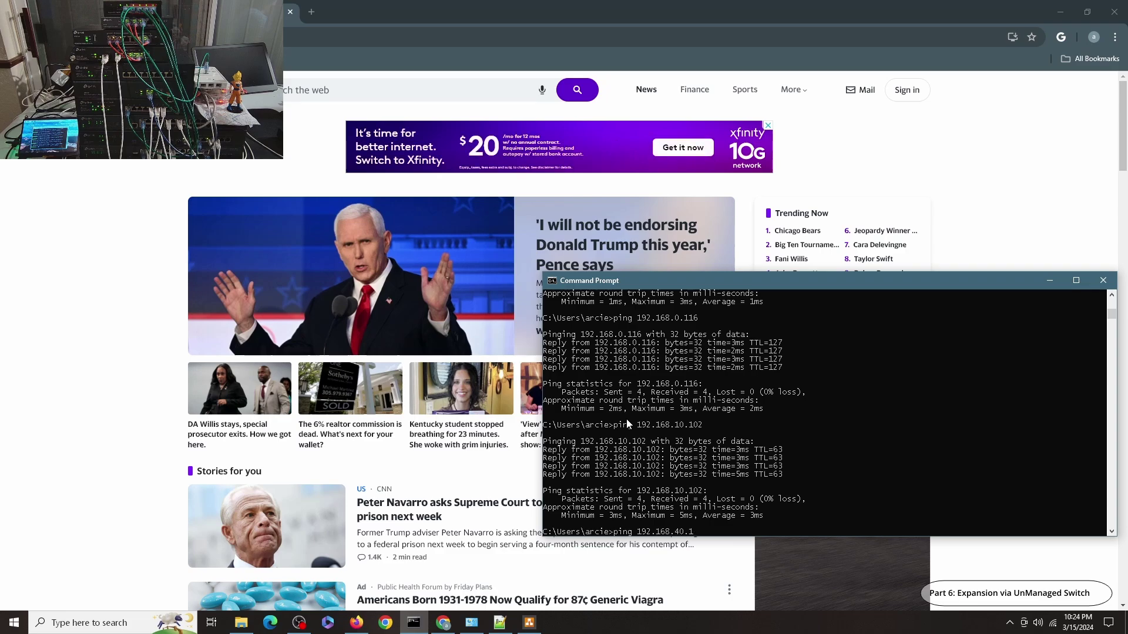
{"action": "type", "text": ".1"}
{"action": "key", "text": "Return"}
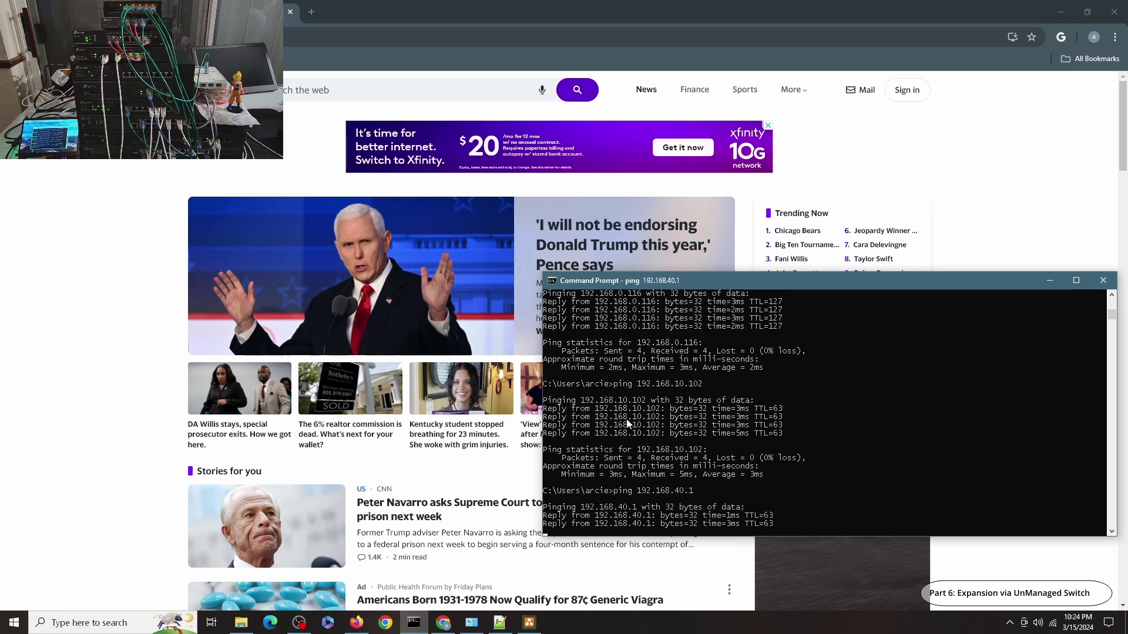
{"action": "key", "text": "Up"}
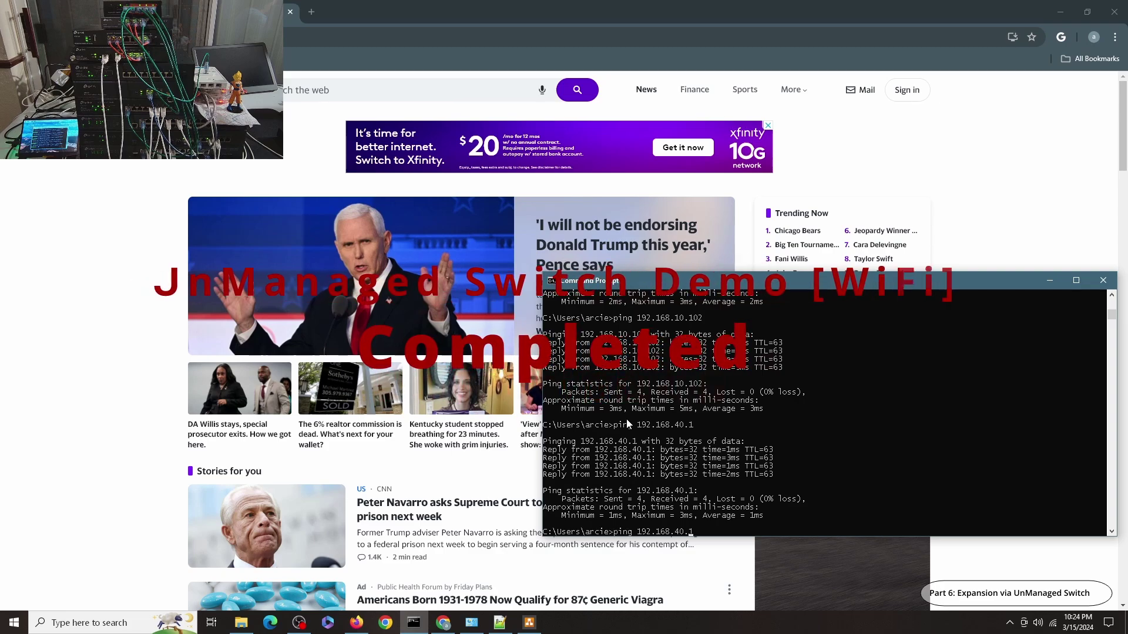
{"action": "key", "text": "BackSpace"}
{"action": "key", "text": "BackSpace"}
{"action": "key", "text": "BackSpace"}
{"action": "key", "text": "BackSpace"}
{"action": "type", "text": "30.1"}
{"action": "key", "text": "Return"}
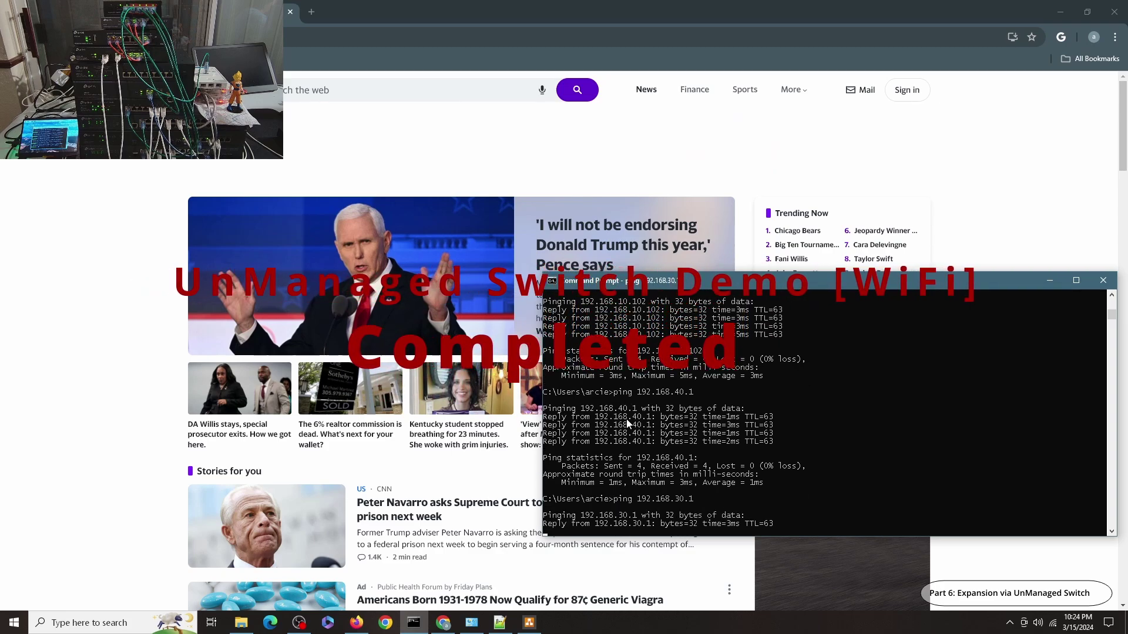